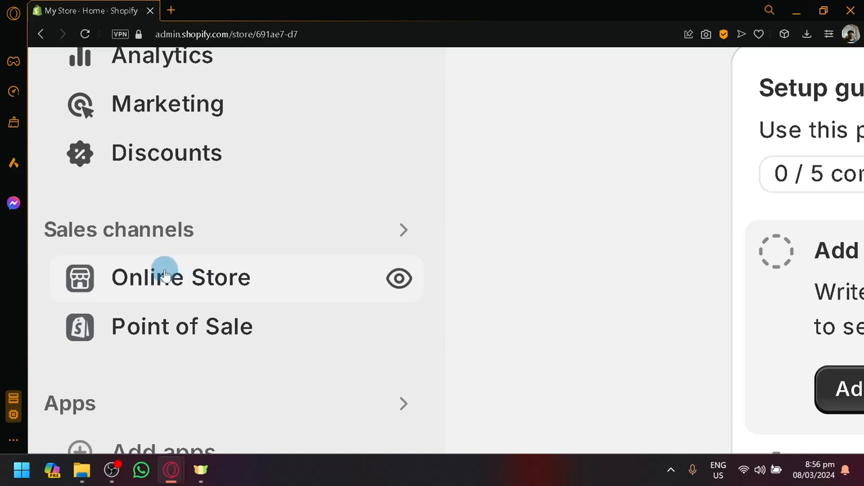
Open the Online Store's Themes page and review the current Dawn theme.
{"action": "left_click", "coordinate": [164, 275]}
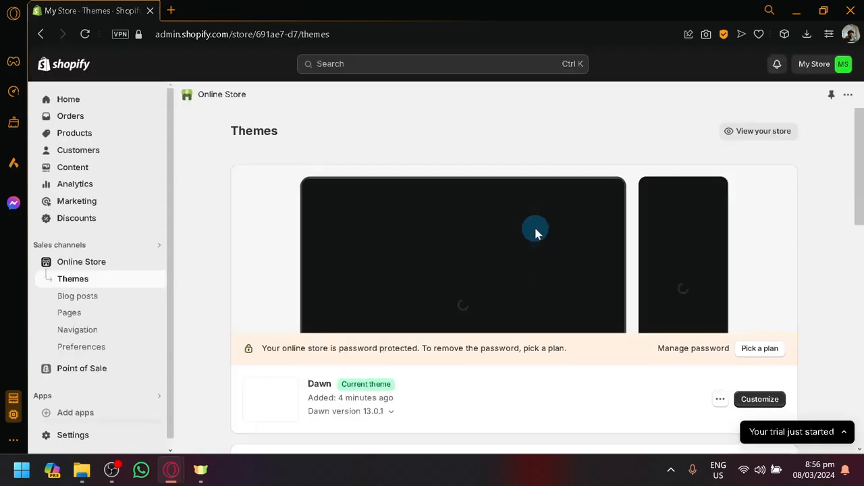
{"action": "scroll", "coordinate": [534, 233], "scroll_direction": "down", "scroll_amount": 5}
{"action": "scroll", "coordinate": [534, 232], "scroll_direction": "up", "scroll_amount": 5}
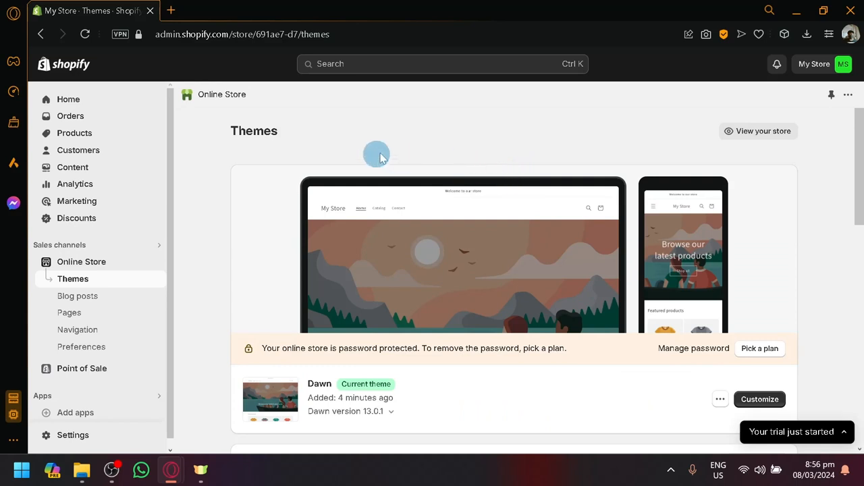
{"action": "scroll", "coordinate": [368, 169], "scroll_direction": "down", "scroll_amount": 1}
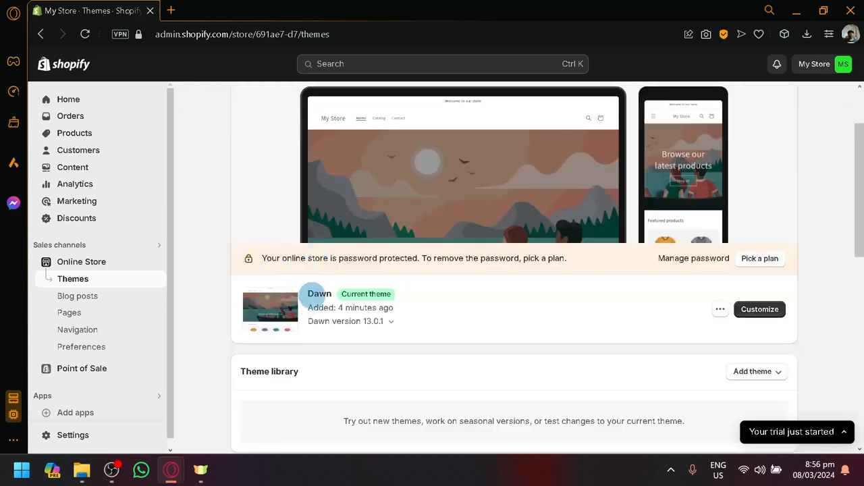
{"action": "scroll", "coordinate": [399, 297], "scroll_direction": "up", "scroll_amount": 1}
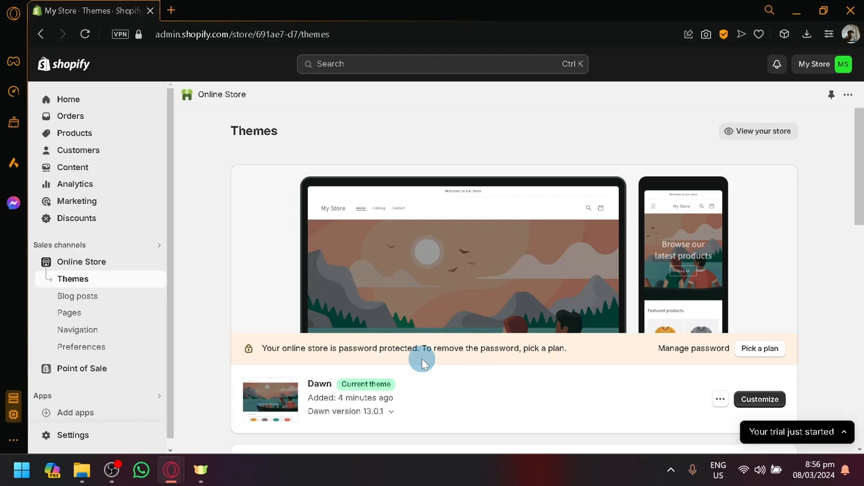
Browse the popular free themes and add Spotlight to the theme library.
{"action": "scroll", "coordinate": [422, 363], "scroll_direction": "down", "scroll_amount": 5}
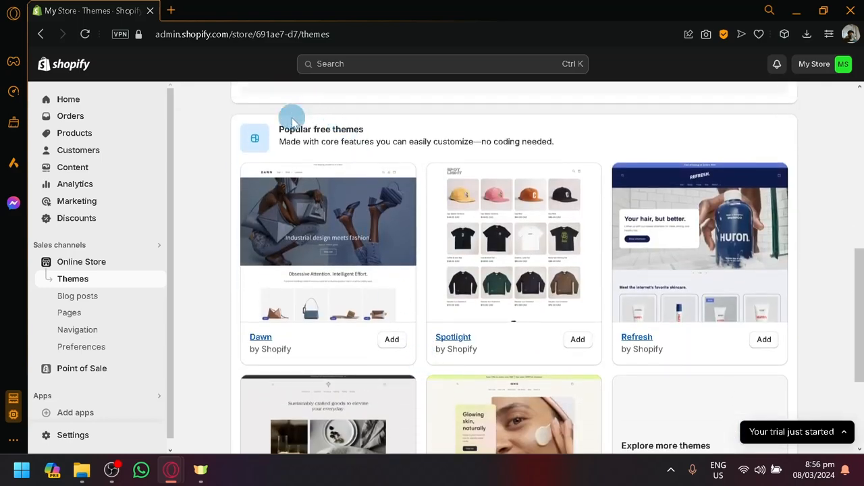
{"action": "scroll", "coordinate": [293, 123], "scroll_direction": "up", "scroll_amount": 5}
{"action": "scroll", "coordinate": [292, 123], "scroll_direction": "down", "scroll_amount": 5}
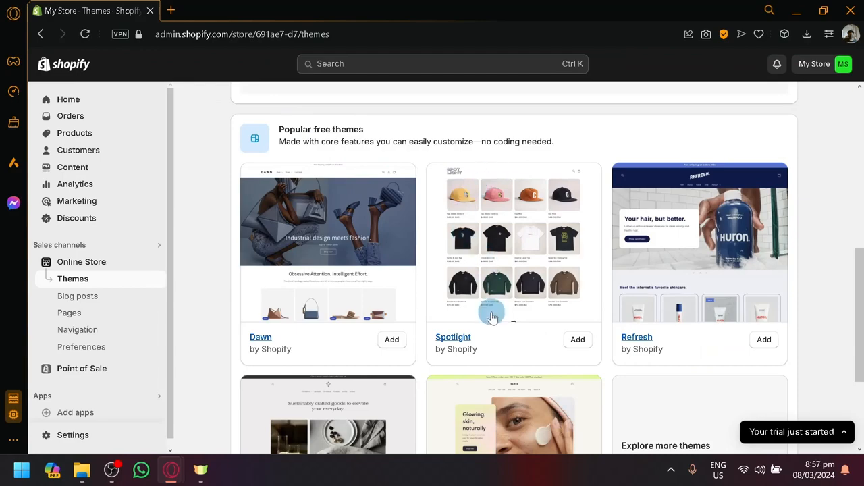
{"action": "scroll", "coordinate": [505, 303], "scroll_direction": "up", "scroll_amount": 5}
{"action": "scroll", "coordinate": [505, 304], "scroll_direction": "down", "scroll_amount": 5}
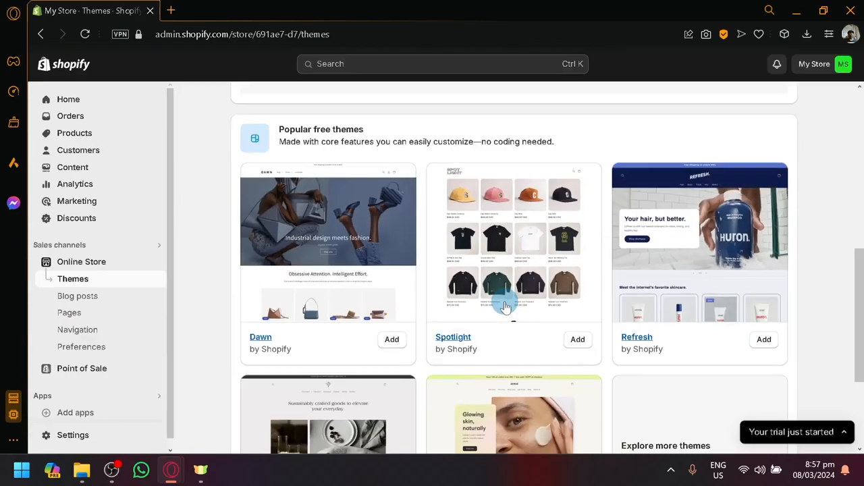
{"action": "scroll", "coordinate": [505, 307], "scroll_direction": "down", "scroll_amount": 3}
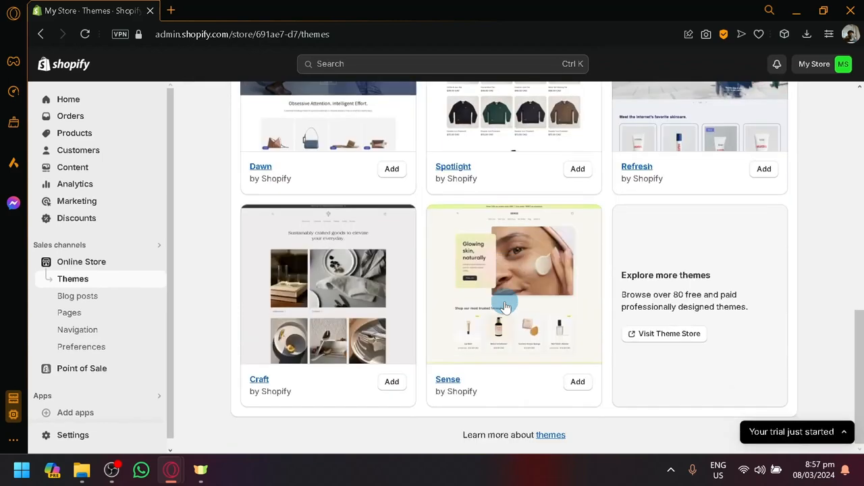
{"action": "scroll", "coordinate": [505, 305], "scroll_direction": "up", "scroll_amount": 3}
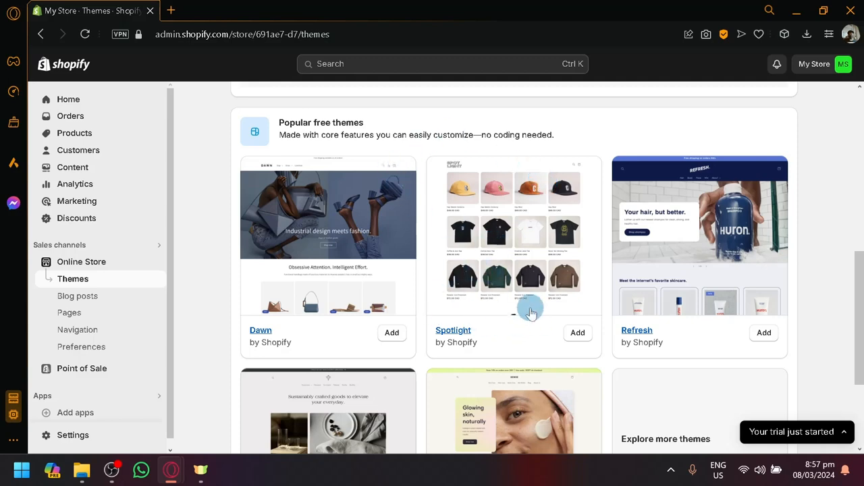
{"action": "scroll", "coordinate": [531, 310], "scroll_direction": "up", "scroll_amount": 5}
{"action": "scroll", "coordinate": [531, 310], "scroll_direction": "up", "scroll_amount": 1}
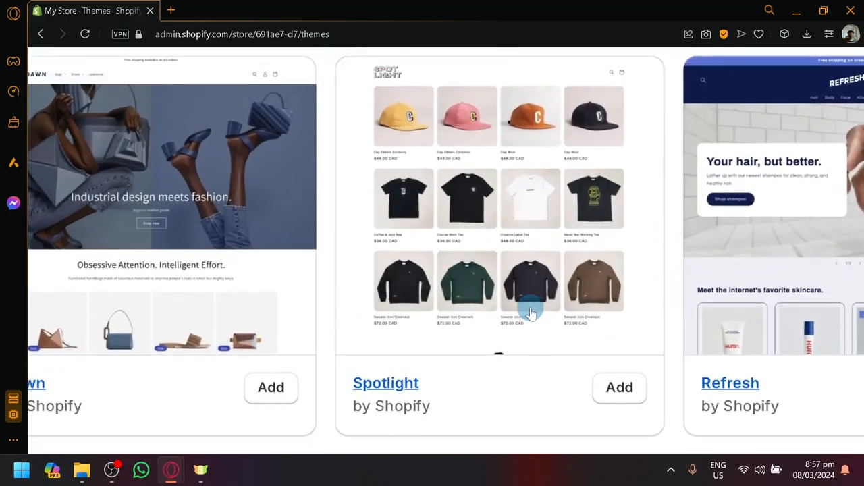
{"action": "left_click", "coordinate": [618, 397]}
Examine the other popular free themes and the Theme Store option for exploring more themes.
{"action": "scroll", "coordinate": [616, 393], "scroll_direction": "down", "scroll_amount": 5}
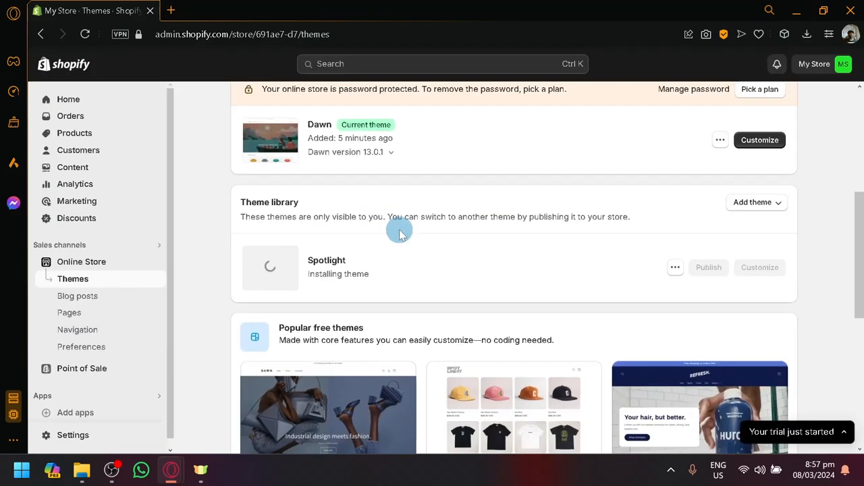
{"action": "scroll", "coordinate": [399, 232], "scroll_direction": "down", "scroll_amount": 3}
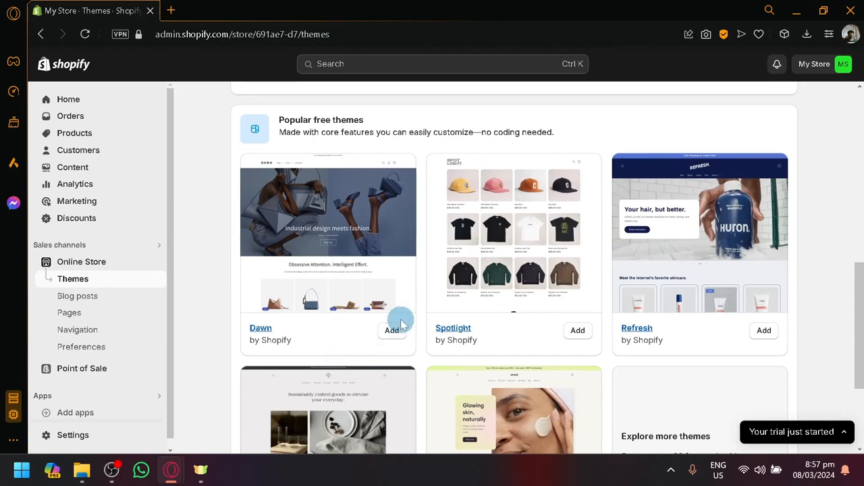
{"action": "scroll", "coordinate": [573, 324], "scroll_direction": "down", "scroll_amount": 3}
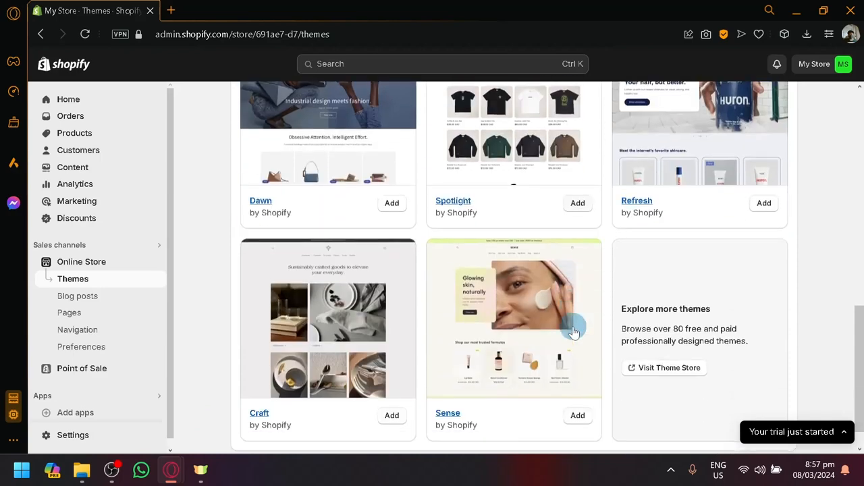
{"action": "scroll", "coordinate": [573, 331], "scroll_direction": "up", "scroll_amount": 4}
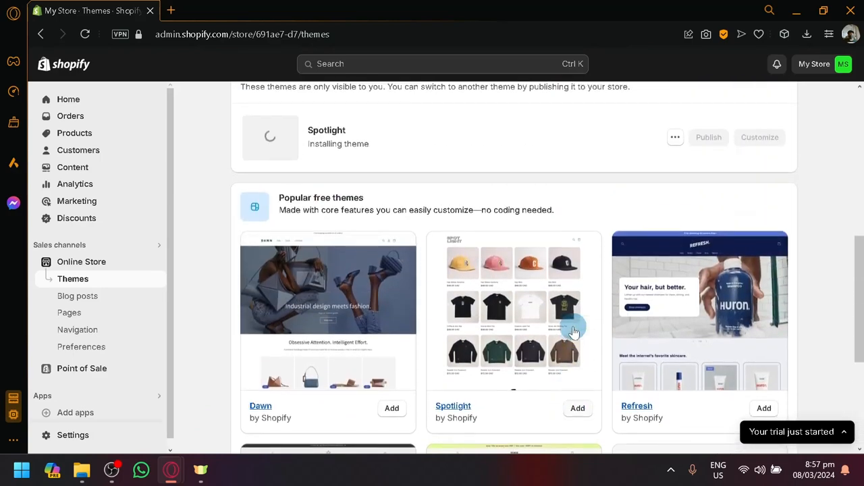
{"action": "scroll", "coordinate": [573, 331], "scroll_direction": "down", "scroll_amount": 4}
{"action": "scroll", "coordinate": [728, 351], "scroll_direction": "up", "scroll_amount": 5}
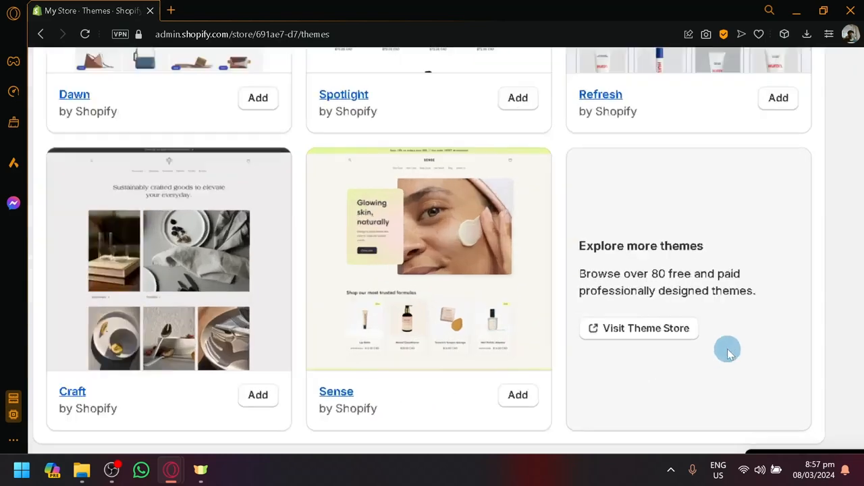
{"action": "scroll", "coordinate": [728, 351], "scroll_direction": "right", "scroll_amount": 3}
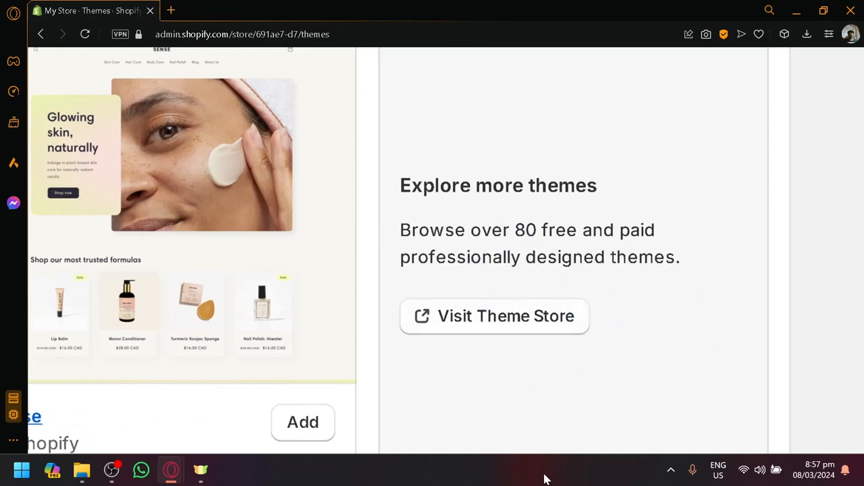
{"action": "scroll", "coordinate": [640, 292], "scroll_direction": "down", "scroll_amount": 5}
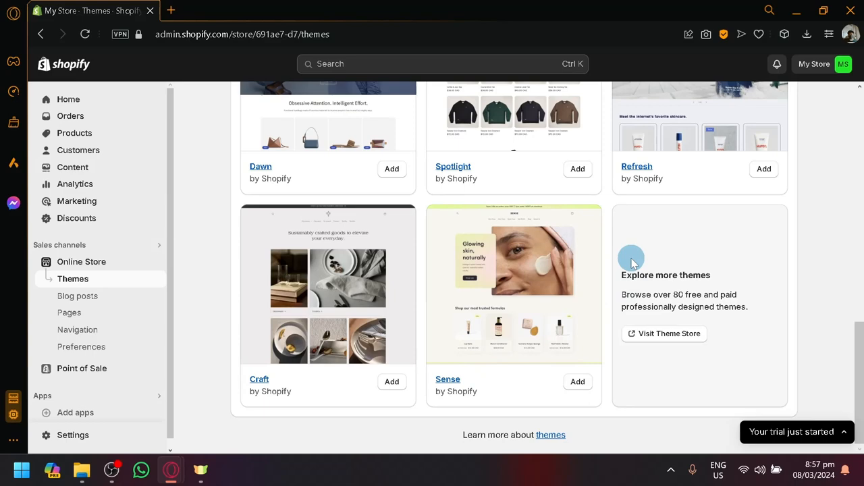
Publish the Spotlight theme from the theme library as the store's current theme.
{"action": "scroll", "coordinate": [631, 259], "scroll_direction": "up", "scroll_amount": 5}
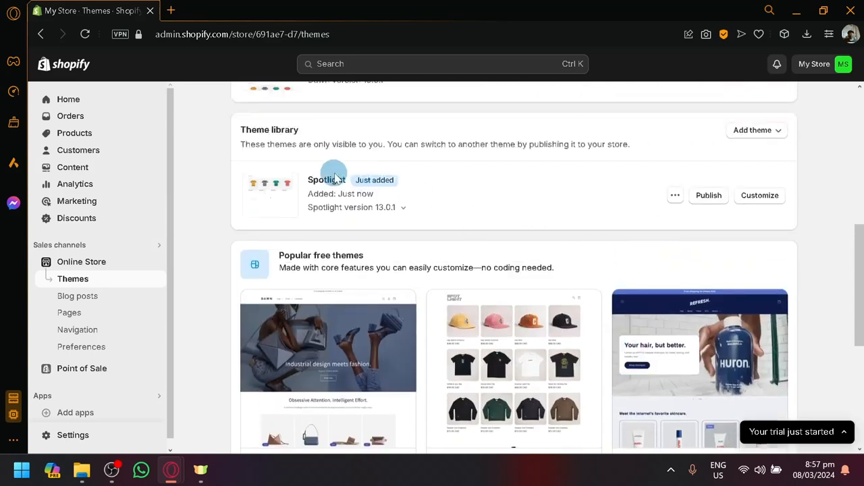
{"action": "scroll", "coordinate": [473, 180], "scroll_direction": "up", "scroll_amount": 3}
{"action": "scroll", "coordinate": [473, 180], "scroll_direction": "down", "scroll_amount": 1}
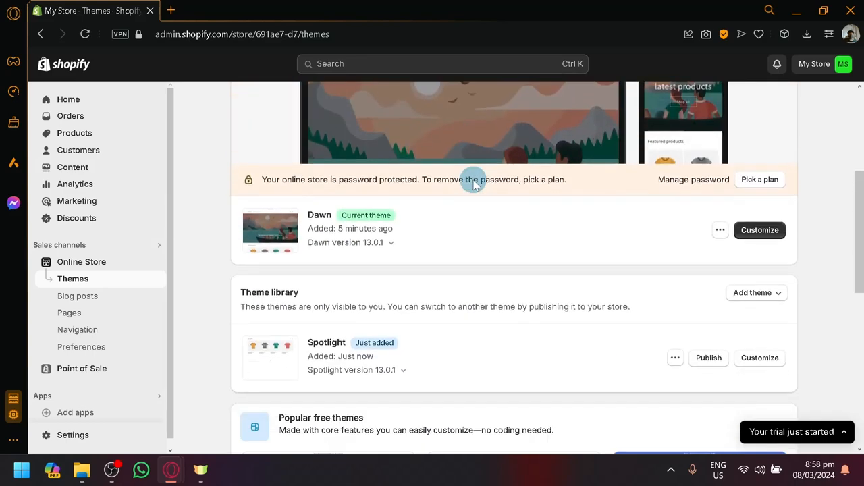
{"action": "left_click", "coordinate": [708, 358]}
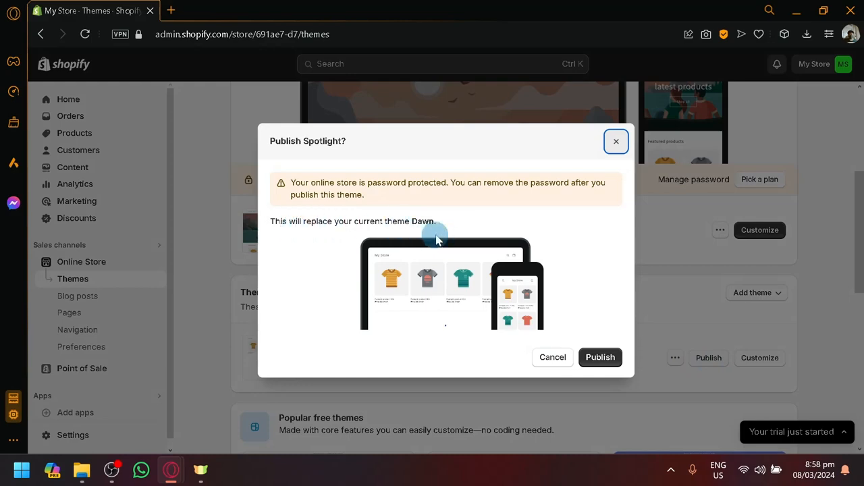
{"action": "left_click", "coordinate": [614, 362]}
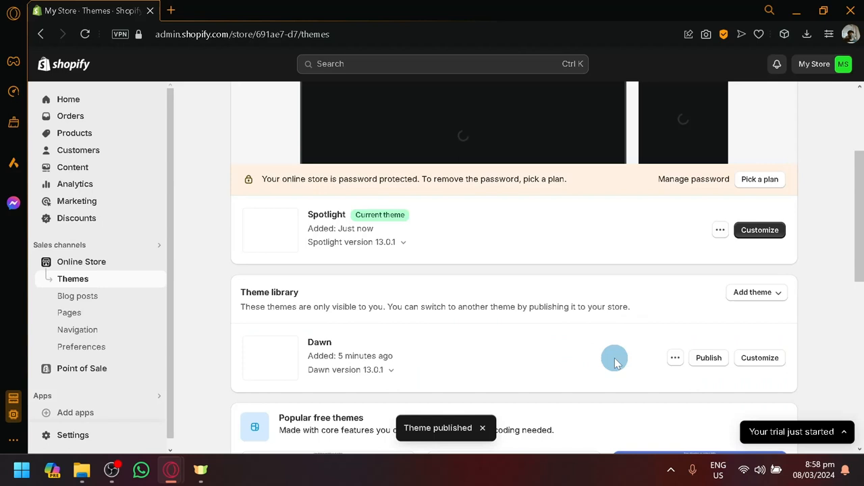
{"action": "scroll", "coordinate": [614, 363], "scroll_direction": "up", "scroll_amount": 2}
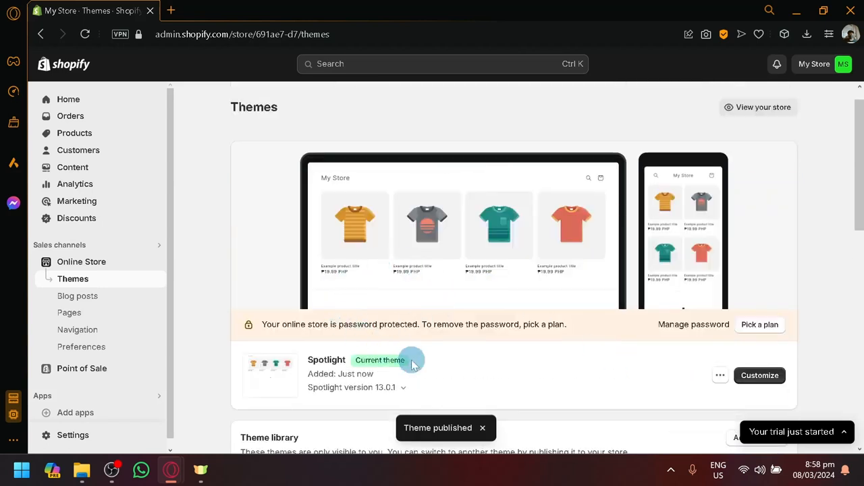
{"action": "scroll", "coordinate": [413, 363], "scroll_direction": "down", "scroll_amount": 2}
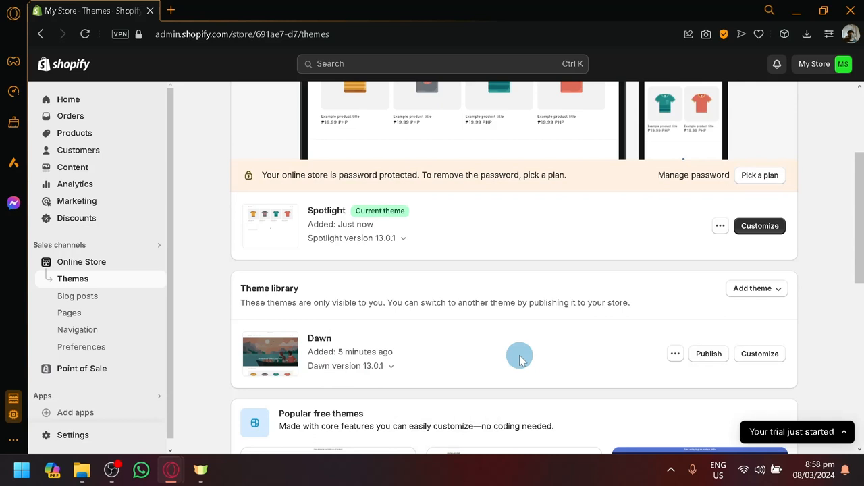
Preview the Dawn theme from the theme library, then return to the Themes page and close the preview.
{"action": "left_click", "coordinate": [673, 355]}
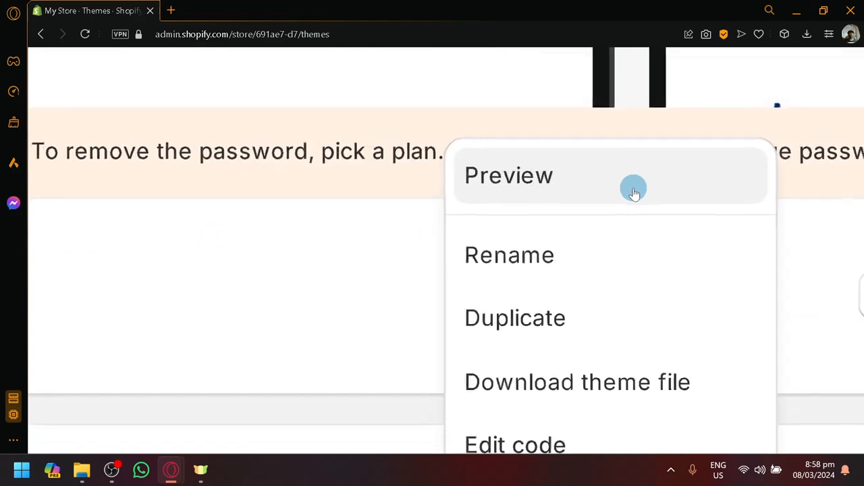
{"action": "scroll", "coordinate": [631, 191], "scroll_direction": "down", "scroll_amount": 1}
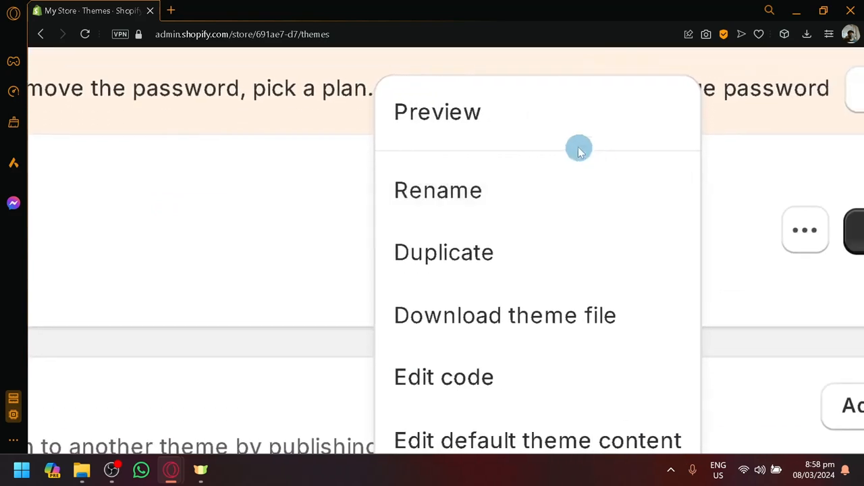
{"action": "left_click", "coordinate": [564, 131]}
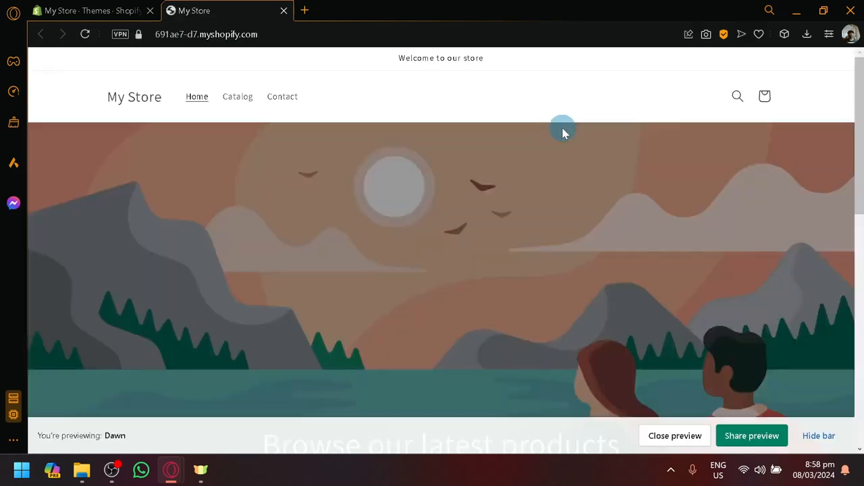
{"action": "left_click", "coordinate": [93, 10]}
{"action": "left_click", "coordinate": [259, 331]}
{"action": "scroll", "coordinate": [289, 329], "scroll_direction": "down", "scroll_amount": 5}
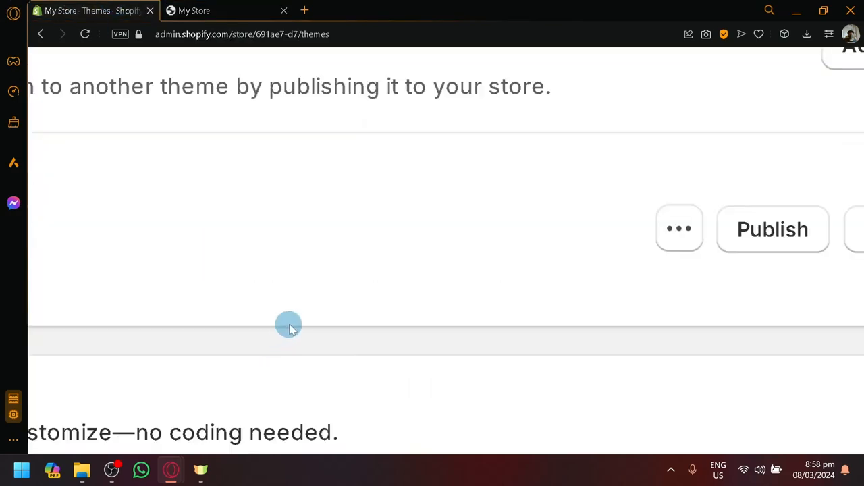
{"action": "scroll", "coordinate": [289, 326], "scroll_direction": "up", "scroll_amount": 4}
{"action": "scroll", "coordinate": [316, 357], "scroll_direction": "down", "scroll_amount": 5}
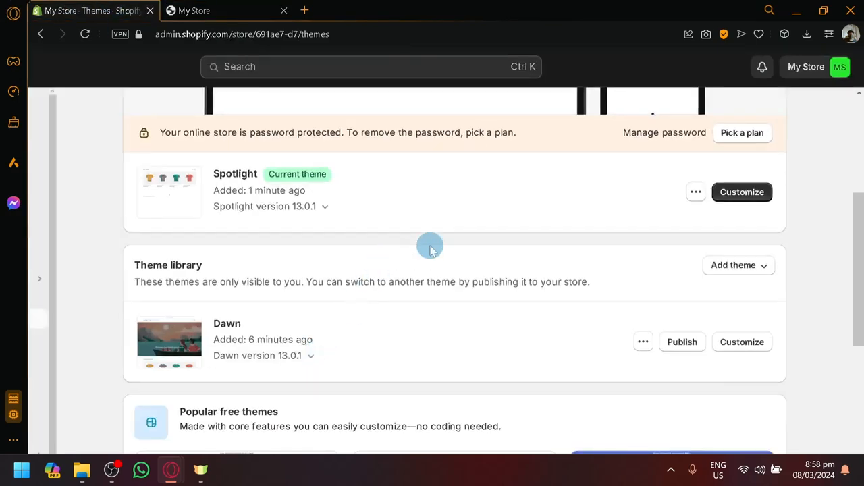
{"action": "left_click", "coordinate": [284, 11]}
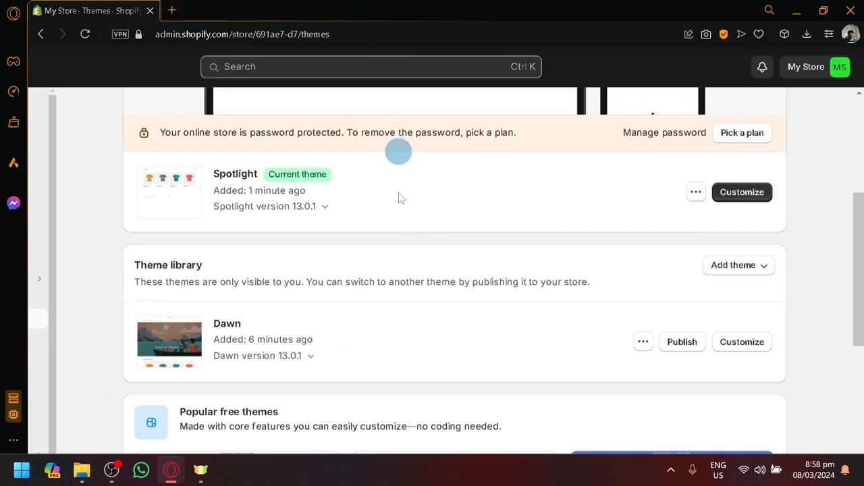
Preview the current Spotlight theme and look over its storefront page, including the product grid and cart.
{"action": "scroll", "coordinate": [736, 392], "scroll_direction": "up", "scroll_amount": 3}
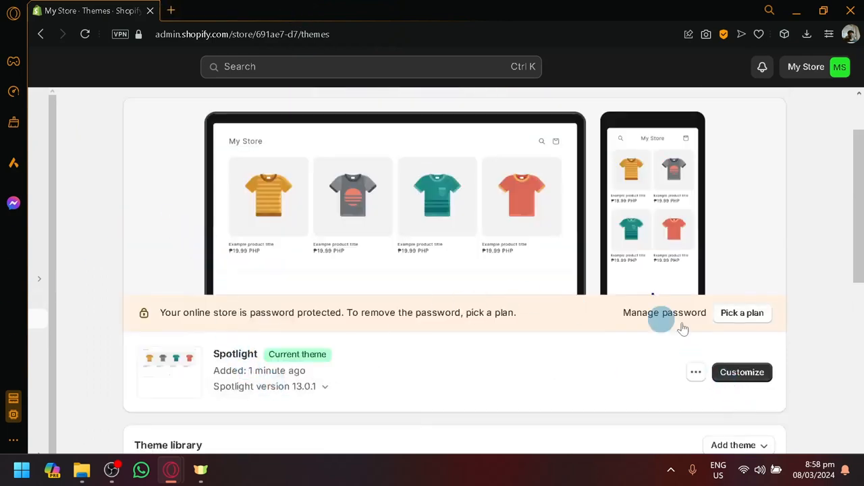
{"action": "left_click", "coordinate": [695, 372]}
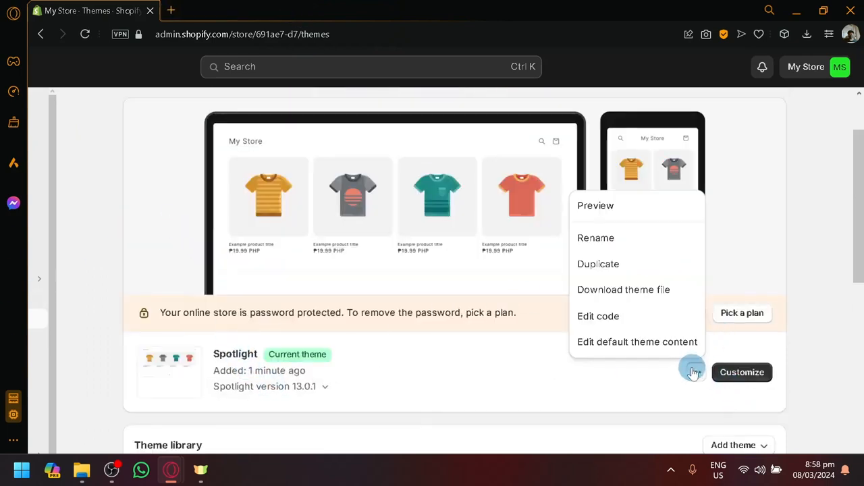
{"action": "left_click", "coordinate": [601, 214]}
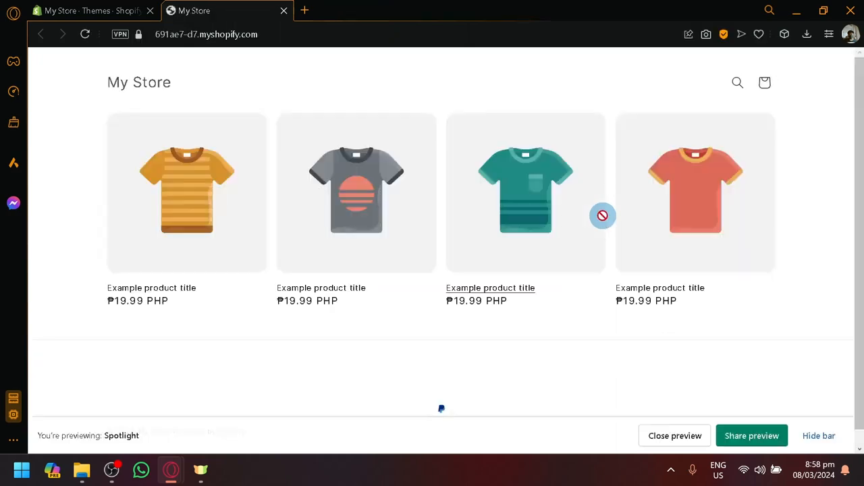
{"action": "scroll", "coordinate": [595, 203], "scroll_direction": "down", "scroll_amount": 2}
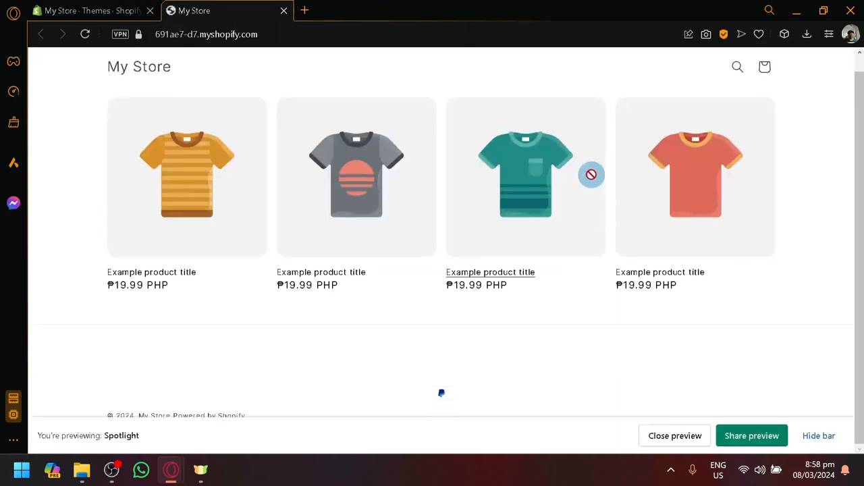
{"action": "scroll", "coordinate": [311, 283], "scroll_direction": "up", "scroll_amount": 2}
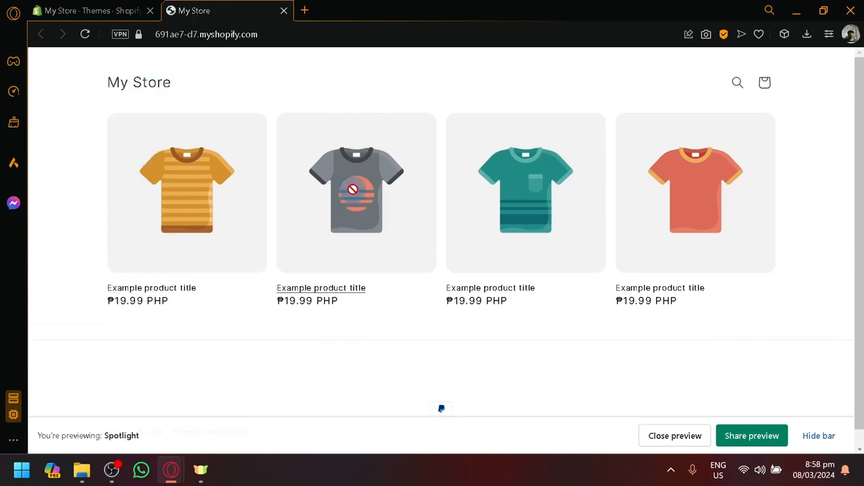
{"action": "left_click", "coordinate": [767, 82]}
{"action": "scroll", "coordinate": [769, 88], "scroll_direction": "up", "scroll_amount": 5}
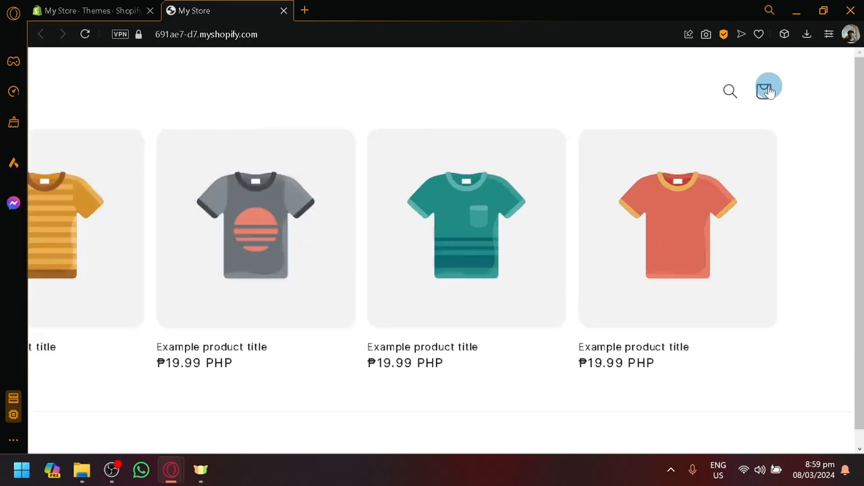
Look over the Spotlight storefront preview, check the Themes page in the store admin, and return to the preview.
{"action": "scroll", "coordinate": [702, 117], "scroll_direction": "down", "scroll_amount": 5}
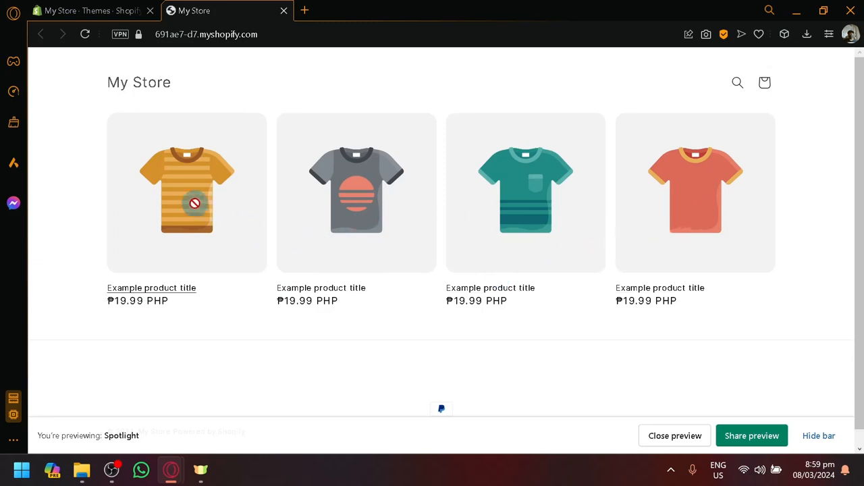
{"action": "left_click", "coordinate": [102, 6]}
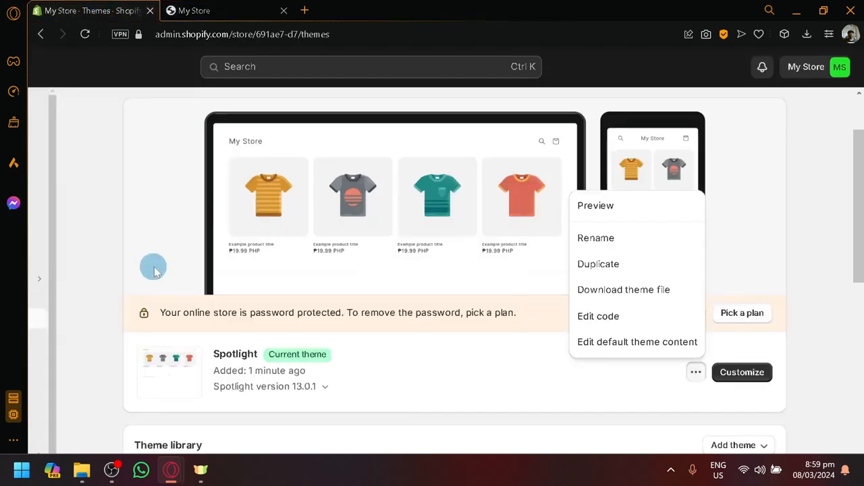
{"action": "scroll", "coordinate": [172, 261], "scroll_direction": "down", "scroll_amount": 2}
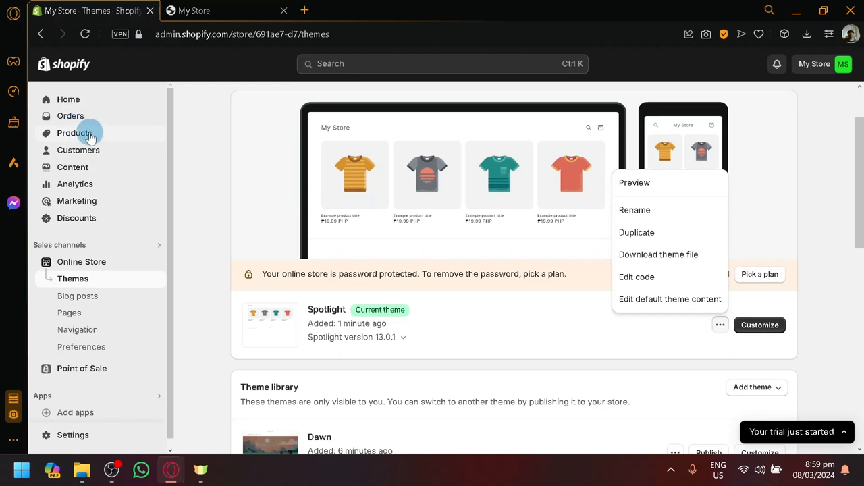
{"action": "left_click", "coordinate": [222, 8]}
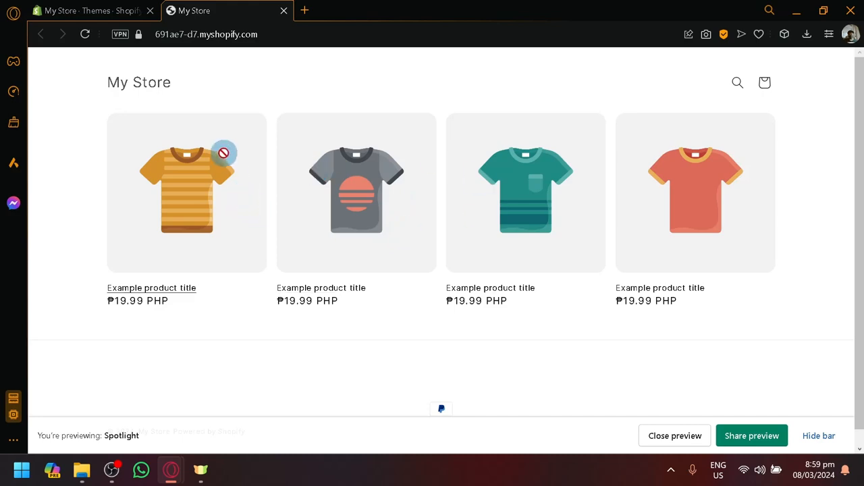
Return to the Themes page and rename the current Spotlight theme as Spotlight(updated).
{"action": "left_click", "coordinate": [127, 8]}
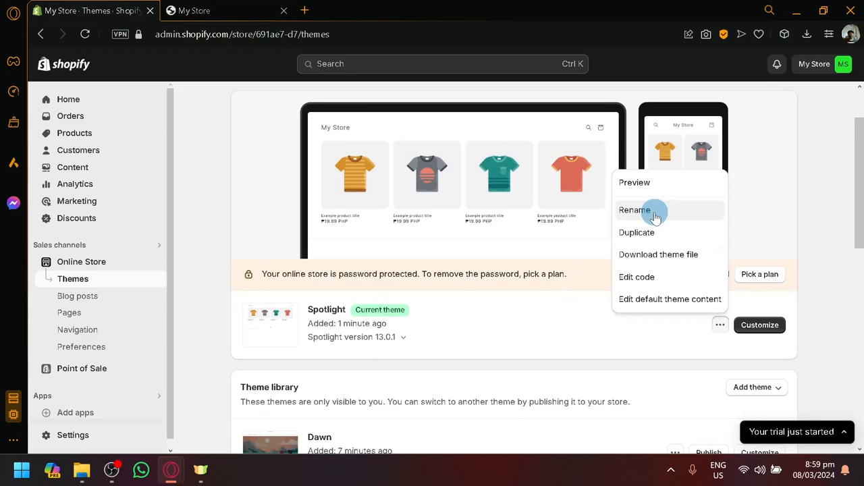
{"action": "left_click", "coordinate": [655, 212]}
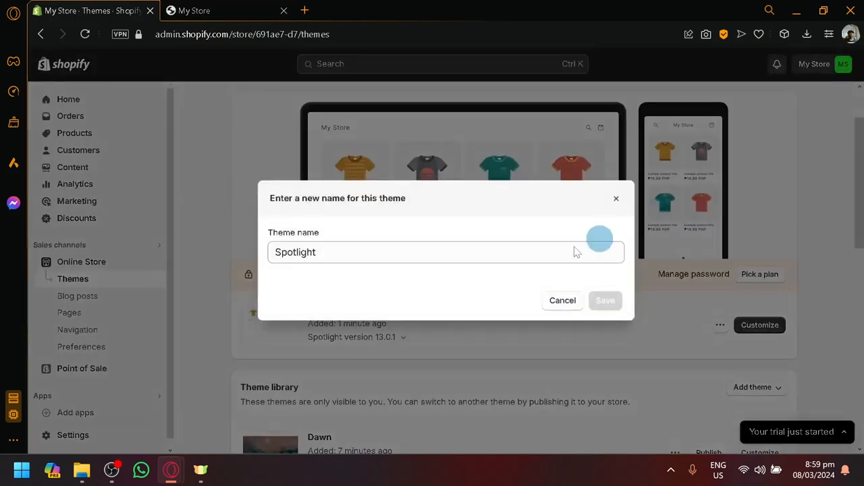
{"action": "left_click", "coordinate": [408, 251]}
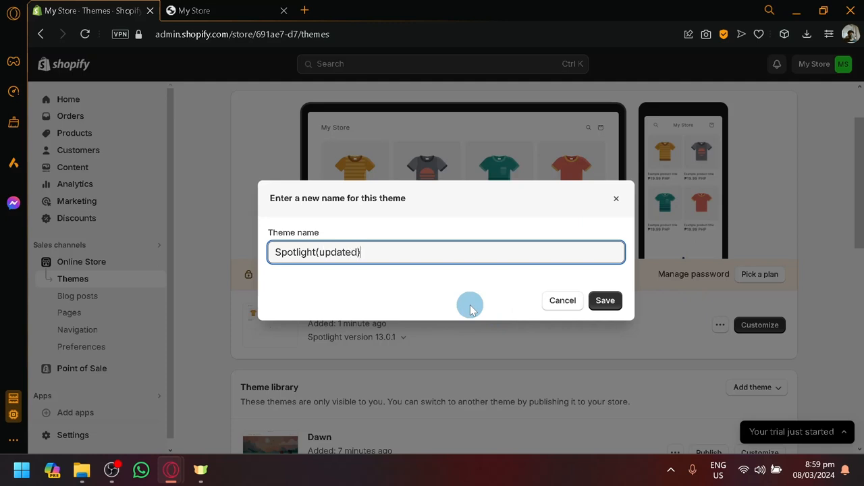
{"action": "left_click", "coordinate": [605, 300]}
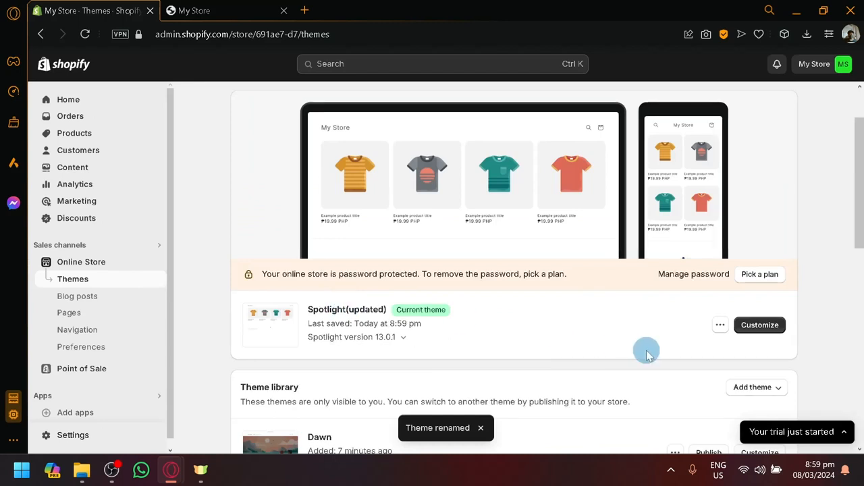
Review the remaining options for the Spotlight(updated) theme and open the theme for customization.
{"action": "left_click", "coordinate": [721, 325]}
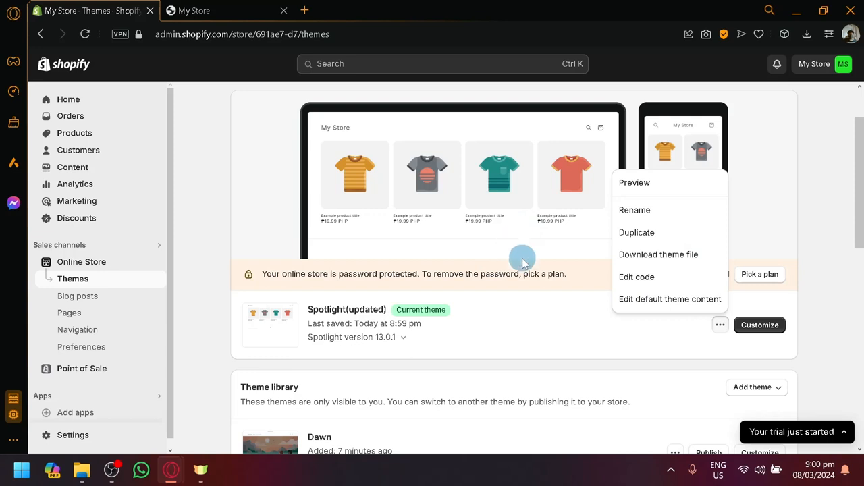
{"action": "left_click", "coordinate": [698, 364]}
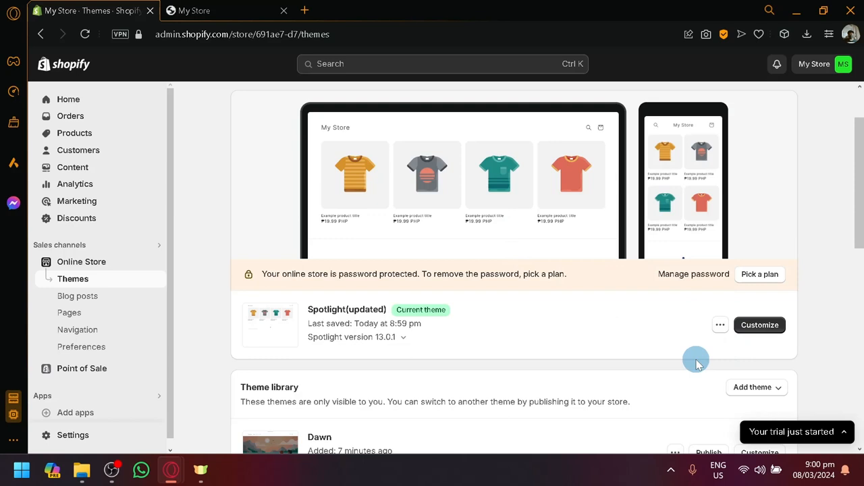
{"action": "left_click", "coordinate": [760, 325]}
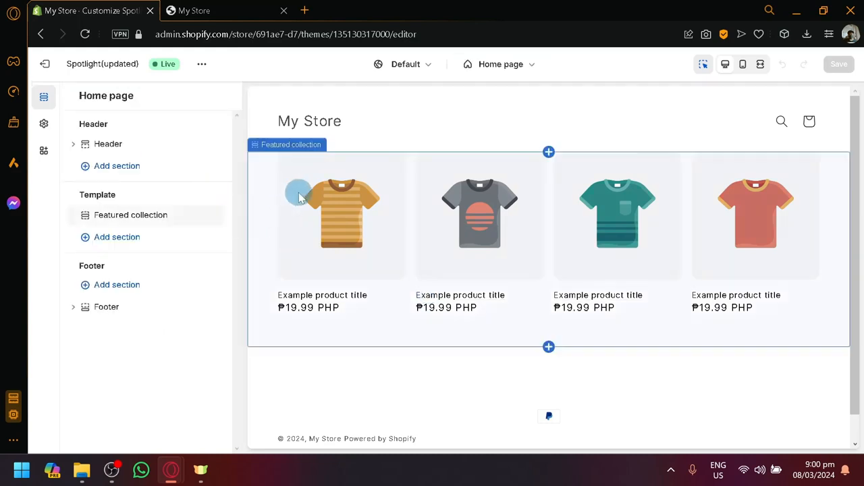
Look over the home page in the theme editor, from the store header to the featured collection and footer.
{"action": "scroll", "coordinate": [461, 250], "scroll_direction": "down", "scroll_amount": 1}
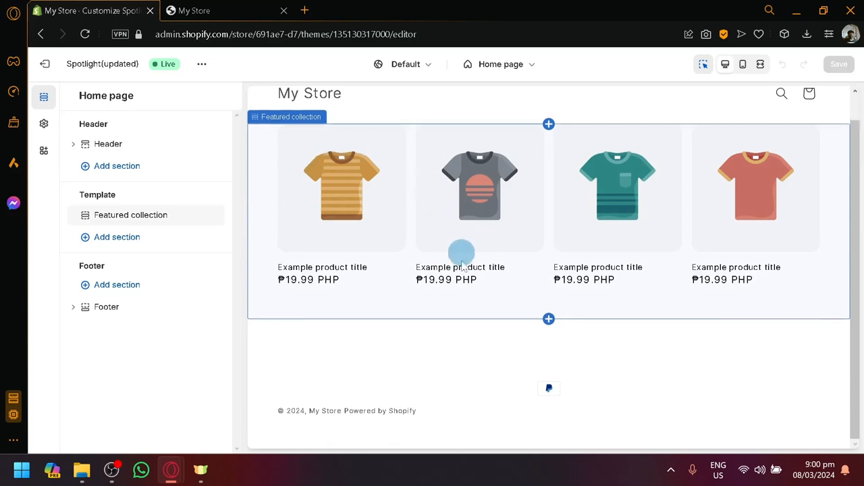
{"action": "scroll", "coordinate": [527, 317], "scroll_direction": "up", "scroll_amount": 1}
{"action": "mouse_move", "coordinate": [545, 335]}
{"action": "scroll", "coordinate": [452, 189], "scroll_direction": "down", "scroll_amount": 1}
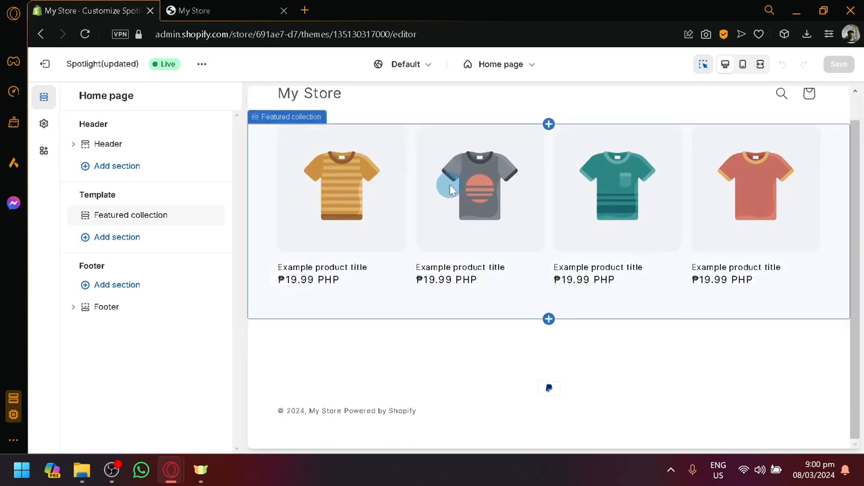
{"action": "scroll", "coordinate": [445, 191], "scroll_direction": "up", "scroll_amount": 1}
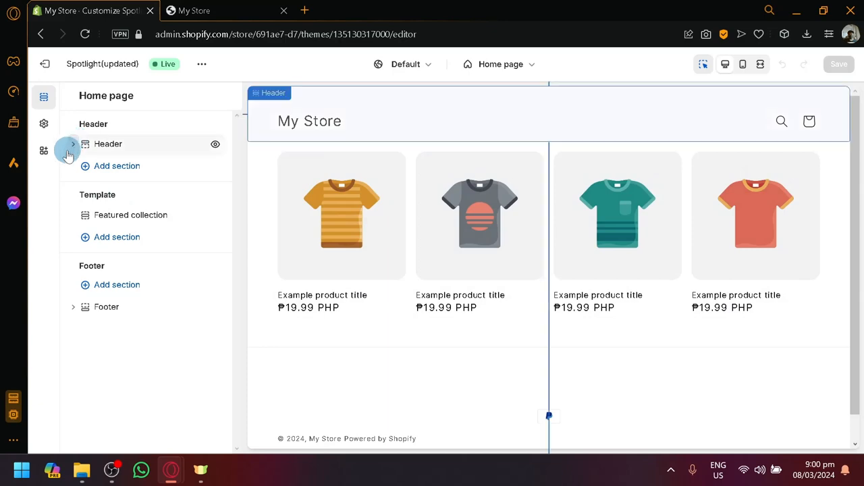
Examine the home page's Header, Template and Footer section groups alongside the matching areas of the storefront.
{"action": "scroll", "coordinate": [68, 150], "scroll_direction": "up", "scroll_amount": 5}
{"action": "scroll", "coordinate": [162, 119], "scroll_direction": "up", "scroll_amount": 2}
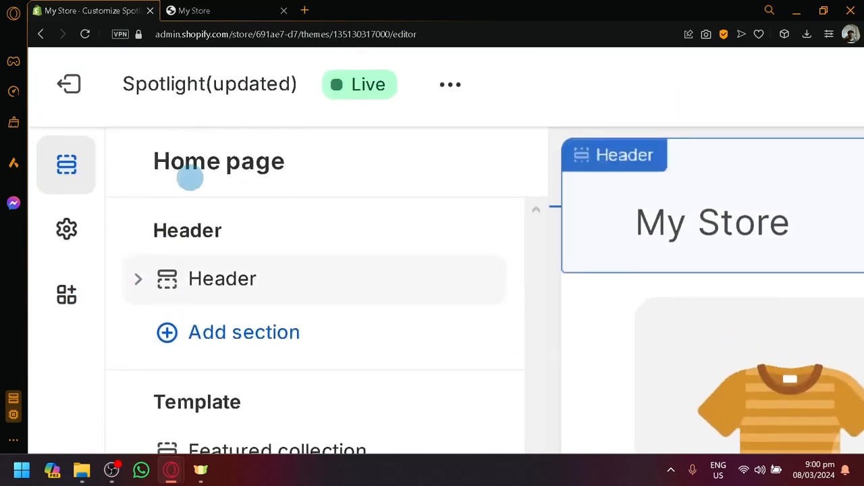
{"action": "scroll", "coordinate": [194, 162], "scroll_direction": "down", "scroll_amount": 5}
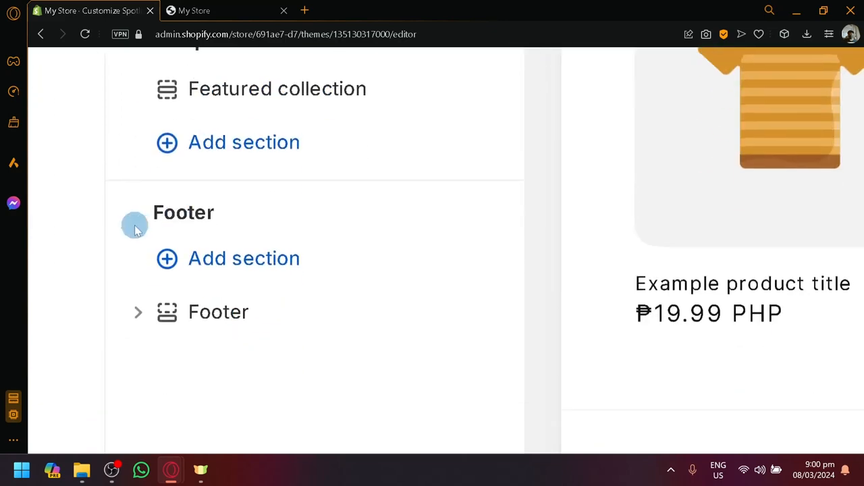
{"action": "left_click_drag", "start_coordinate": [135, 230], "coordinate": [222, 212]}
{"action": "left_click", "coordinate": [222, 214]}
{"action": "scroll", "coordinate": [711, 267], "scroll_direction": "down", "scroll_amount": 1}
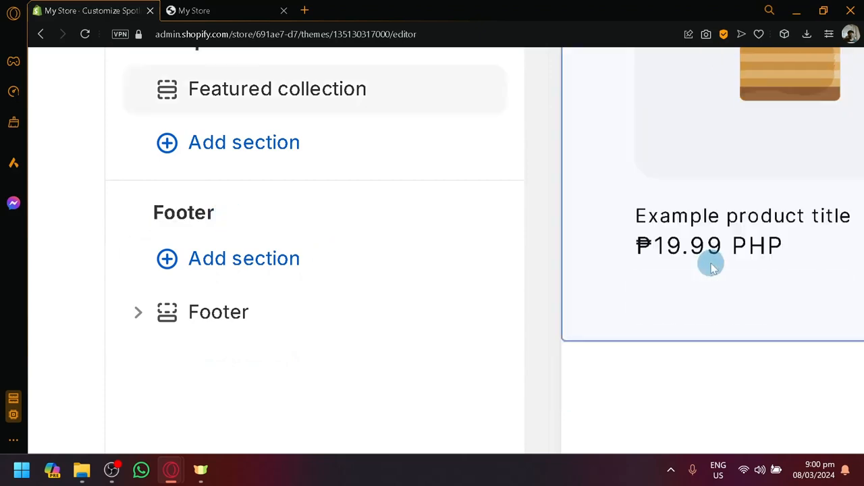
{"action": "scroll", "coordinate": [712, 265], "scroll_direction": "right", "scroll_amount": 3}
{"action": "scroll", "coordinate": [710, 264], "scroll_direction": "down", "scroll_amount": 2}
{"action": "scroll", "coordinate": [702, 262], "scroll_direction": "down", "scroll_amount": 5}
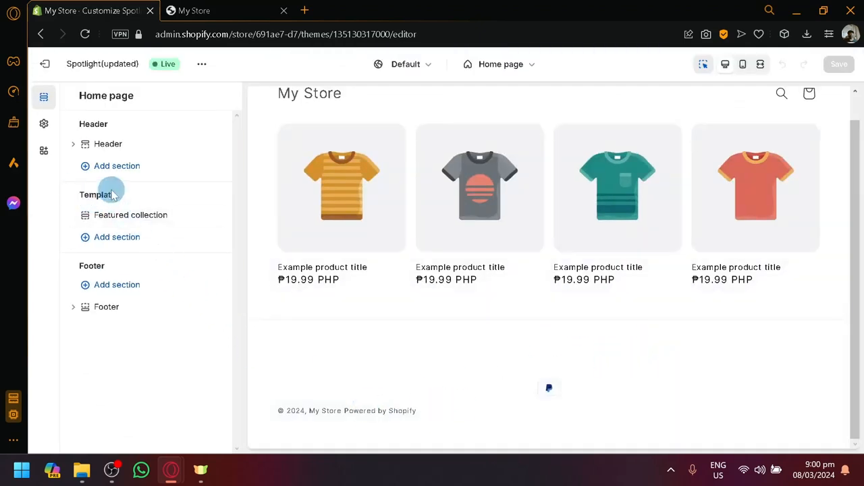
{"action": "scroll", "coordinate": [98, 200], "scroll_direction": "up", "scroll_amount": 3}
{"action": "scroll", "coordinate": [93, 206], "scroll_direction": "up", "scroll_amount": 2}
{"action": "scroll", "coordinate": [101, 199], "scroll_direction": "left", "scroll_amount": 1}
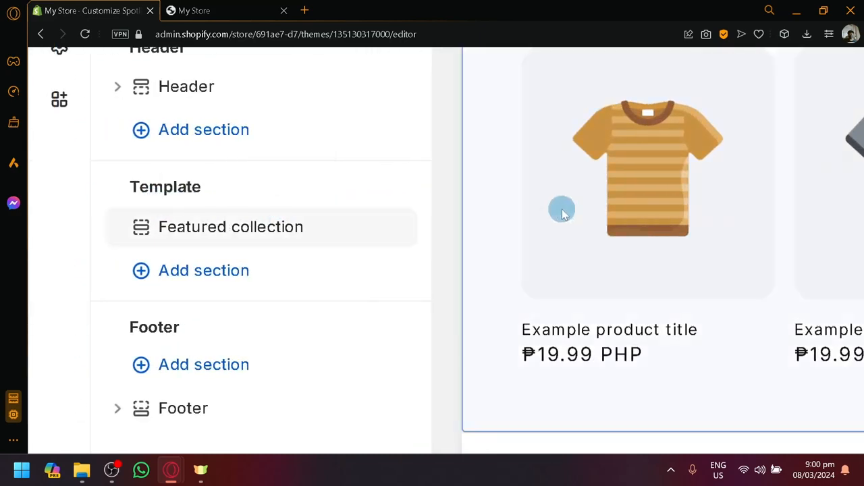
{"action": "scroll", "coordinate": [557, 177], "scroll_direction": "up", "scroll_amount": 1}
{"action": "scroll", "coordinate": [346, 211], "scroll_direction": "up", "scroll_amount": 3}
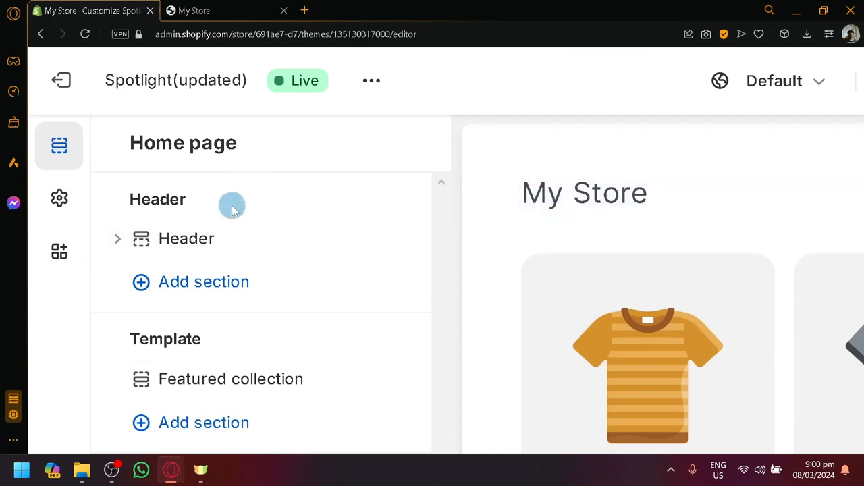
{"action": "mouse_move", "coordinate": [221, 226]}
{"action": "scroll", "coordinate": [221, 227], "scroll_direction": "down", "scroll_amount": 3}
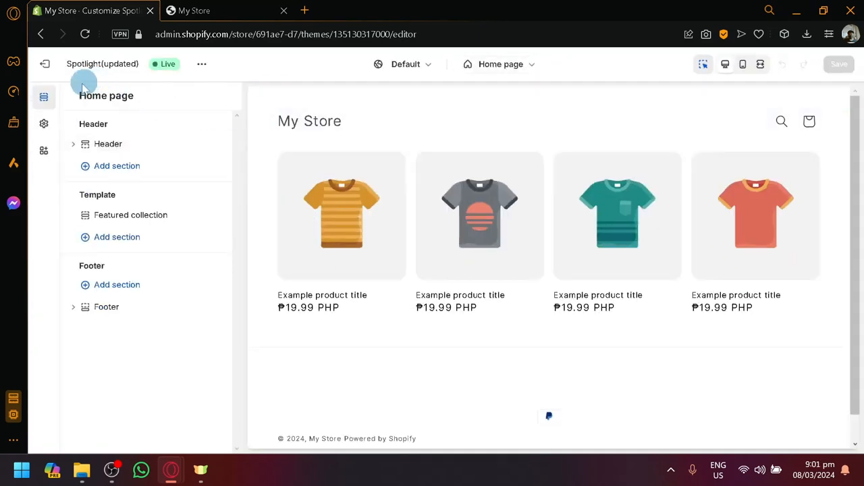
Check which page is being edited, browse the other store pages and templates available for editing, and close the list.
{"action": "scroll", "coordinate": [90, 106], "scroll_direction": "up", "scroll_amount": 5}
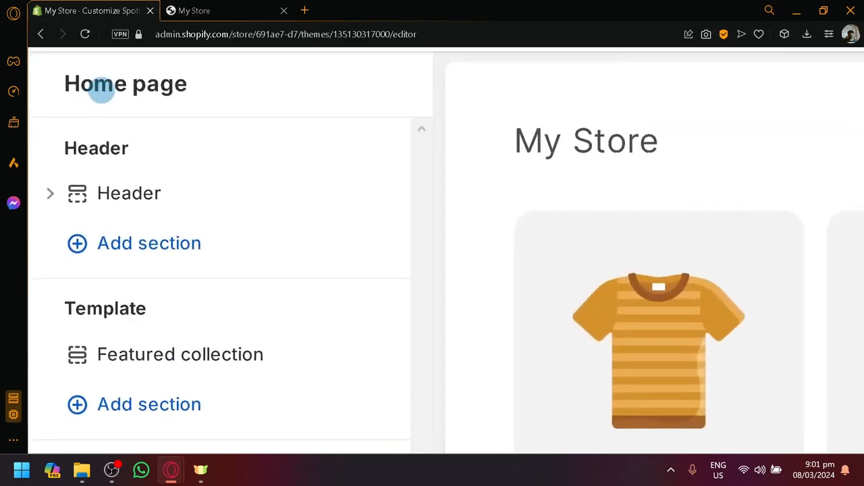
{"action": "scroll", "coordinate": [101, 91], "scroll_direction": "down", "scroll_amount": 5}
{"action": "mouse_move", "coordinate": [77, 98]}
{"action": "left_mouse_down"}
{"action": "mouse_move", "coordinate": [135, 116]}
{"action": "mouse_move", "coordinate": [140, 100]}
{"action": "mouse_move", "coordinate": [84, 96]}
{"action": "left_mouse_up"}
{"action": "left_click", "coordinate": [140, 103]}
{"action": "left_click", "coordinate": [102, 100]}
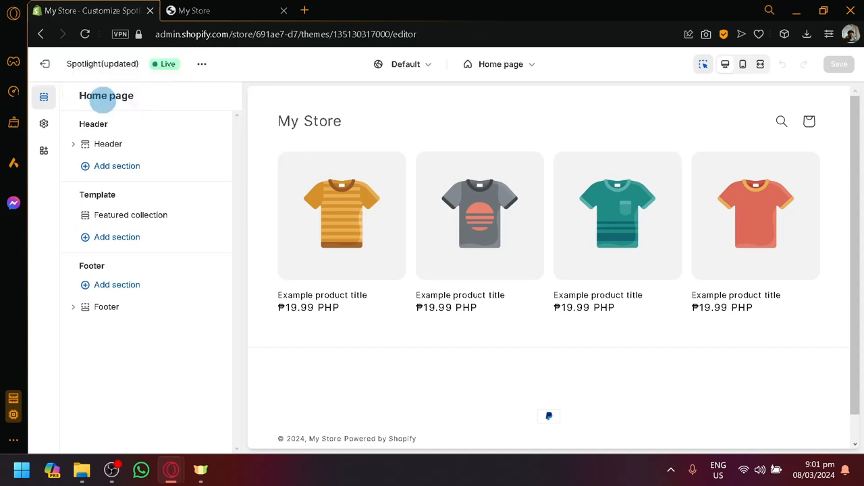
{"action": "left_click", "coordinate": [532, 64]}
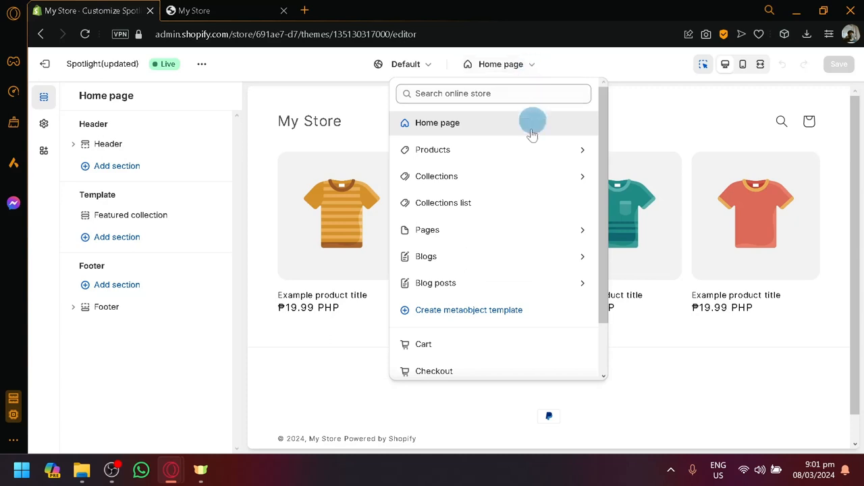
{"action": "scroll", "coordinate": [520, 196], "scroll_direction": "down", "scroll_amount": 2}
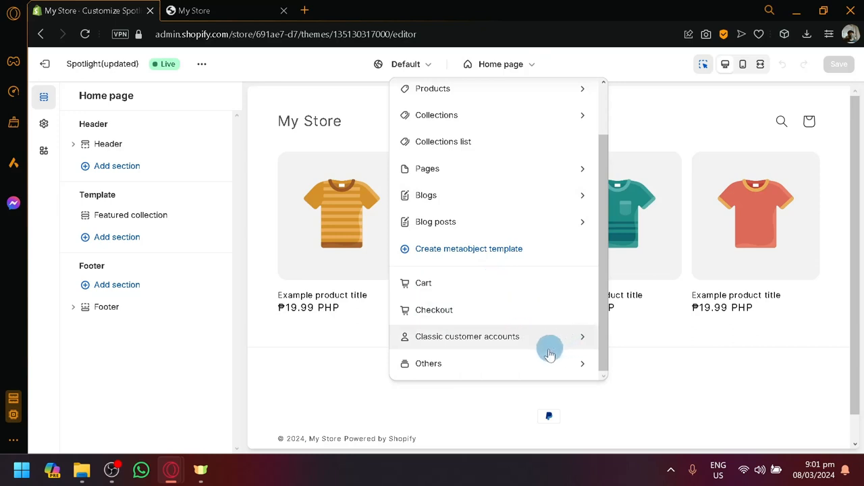
{"action": "scroll", "coordinate": [558, 249], "scroll_direction": "up", "scroll_amount": 2}
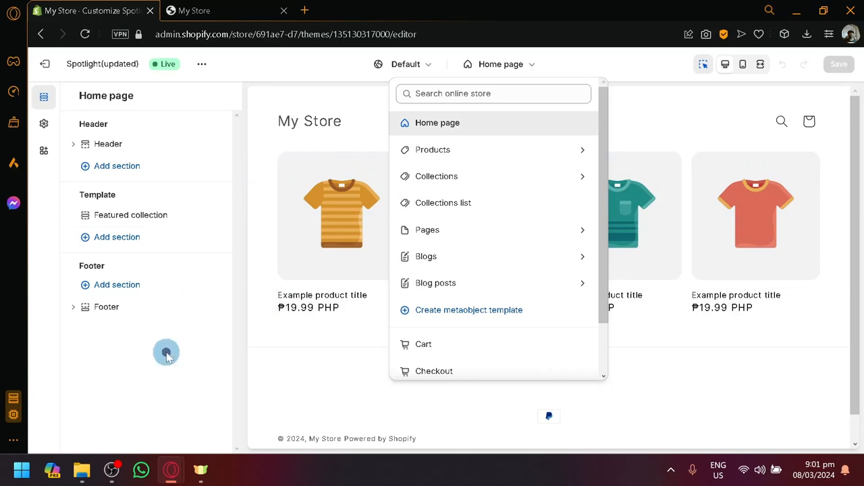
{"action": "left_click", "coordinate": [166, 354]}
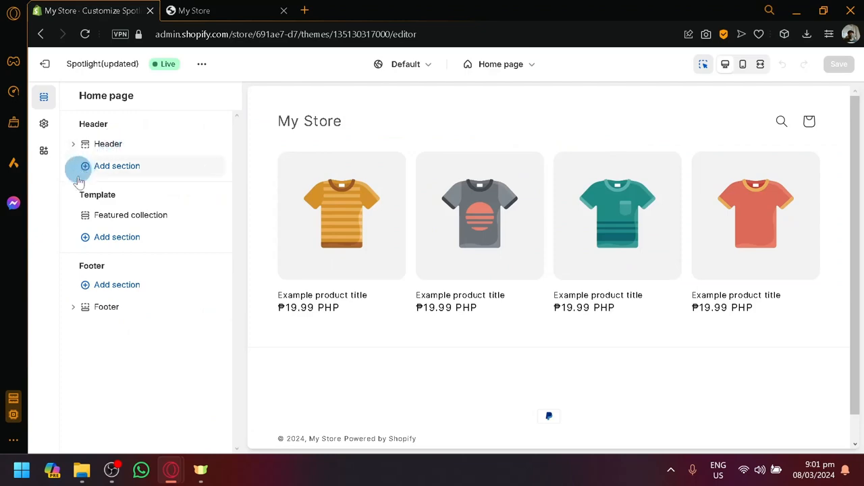
Expand the Header section and check which theme blocks and app blocks can be added to it, then close the block list.
{"action": "mouse_move", "coordinate": [82, 154]}
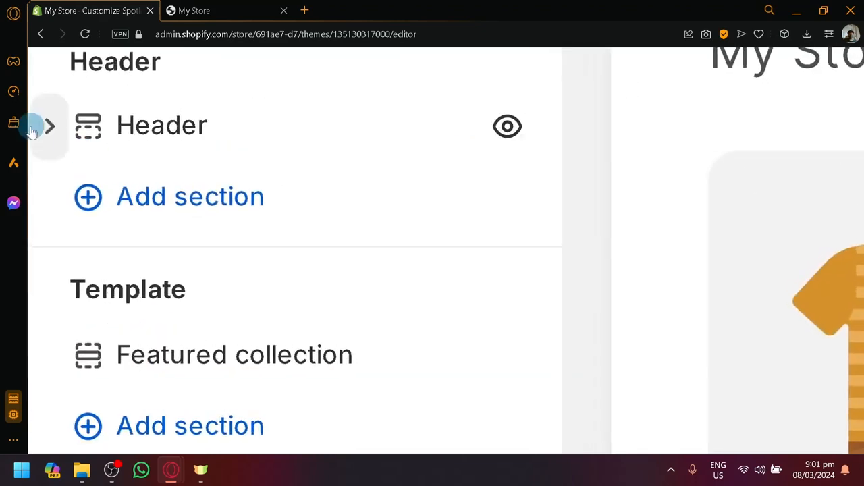
{"action": "left_click", "coordinate": [50, 127]}
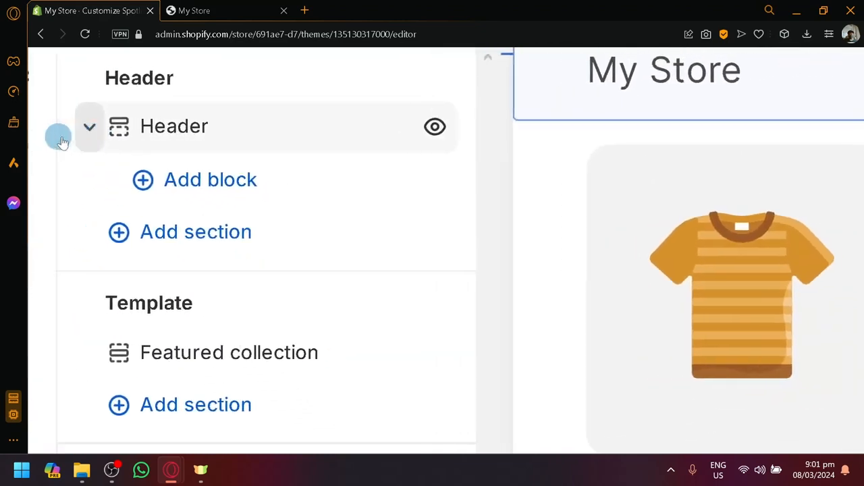
{"action": "left_click", "coordinate": [146, 138]}
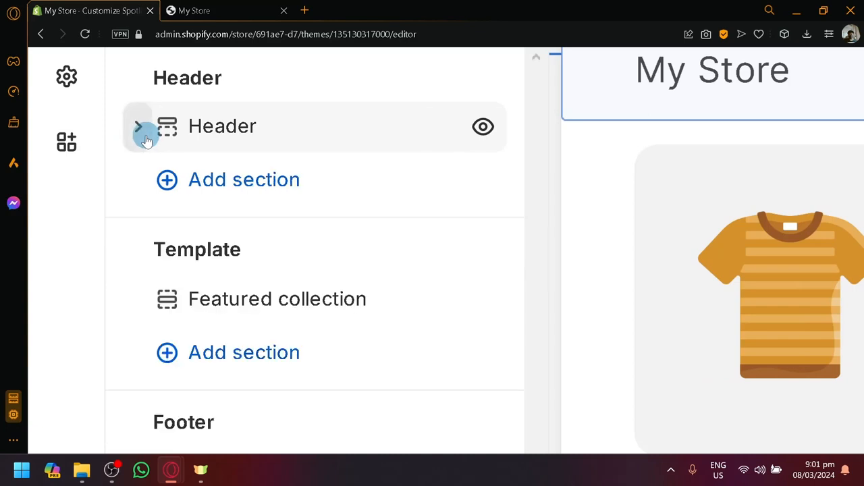
{"action": "left_click", "coordinate": [139, 132]}
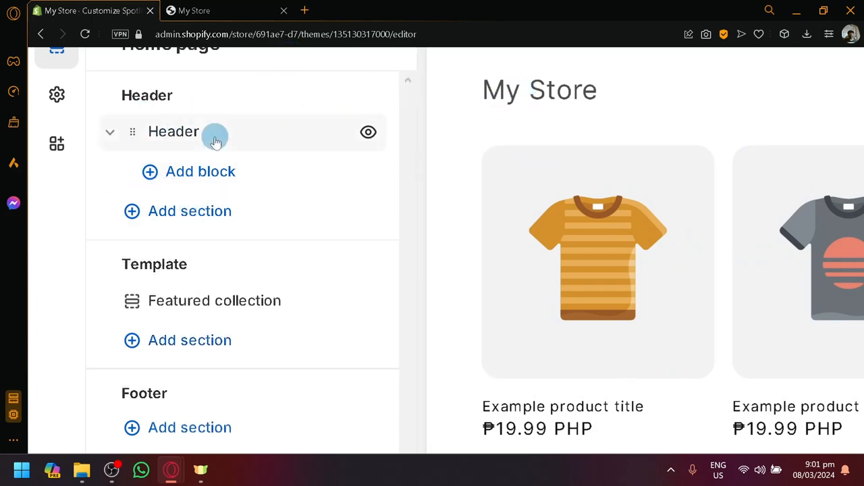
{"action": "left_click", "coordinate": [213, 174]}
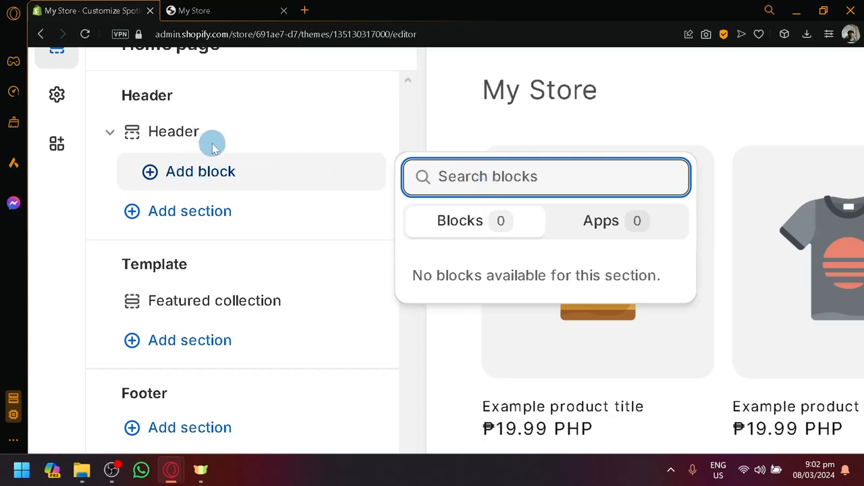
{"action": "scroll", "coordinate": [212, 144], "scroll_direction": "down", "scroll_amount": 5}
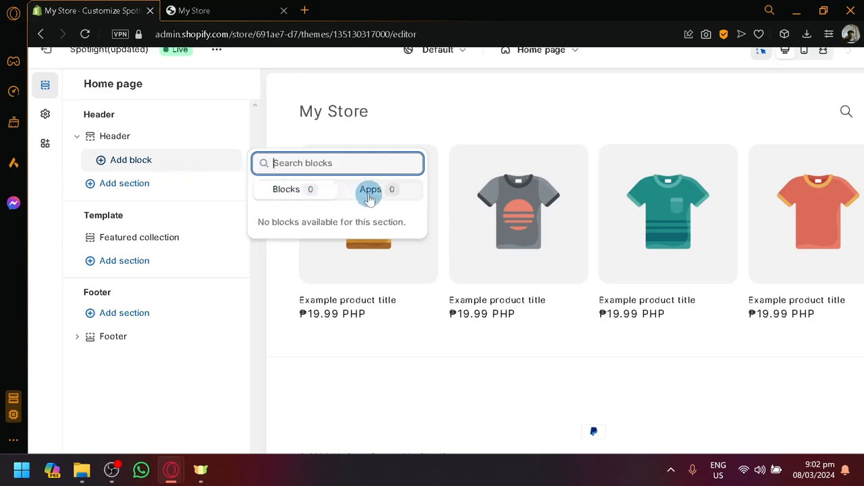
{"action": "left_click", "coordinate": [369, 195]}
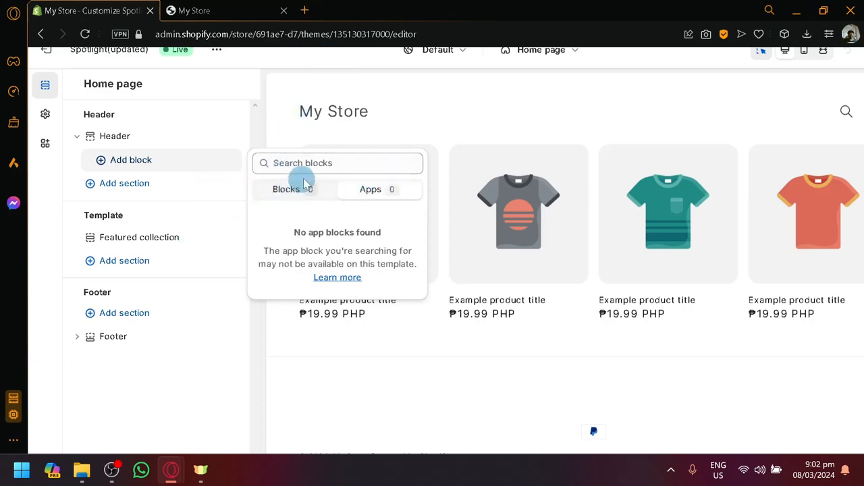
{"action": "left_click", "coordinate": [75, 141]}
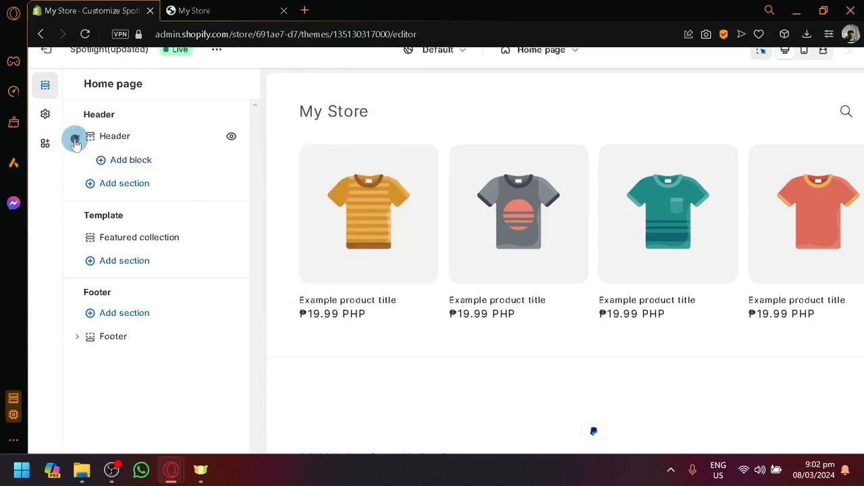
Collapse the Header section and add a Custom Liquid section to the header group.
{"action": "left_click", "coordinate": [74, 141]}
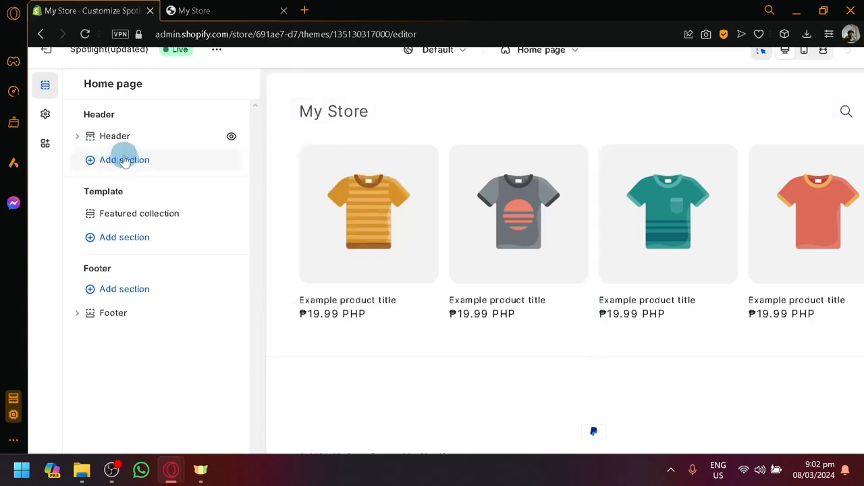
{"action": "left_click", "coordinate": [124, 160]}
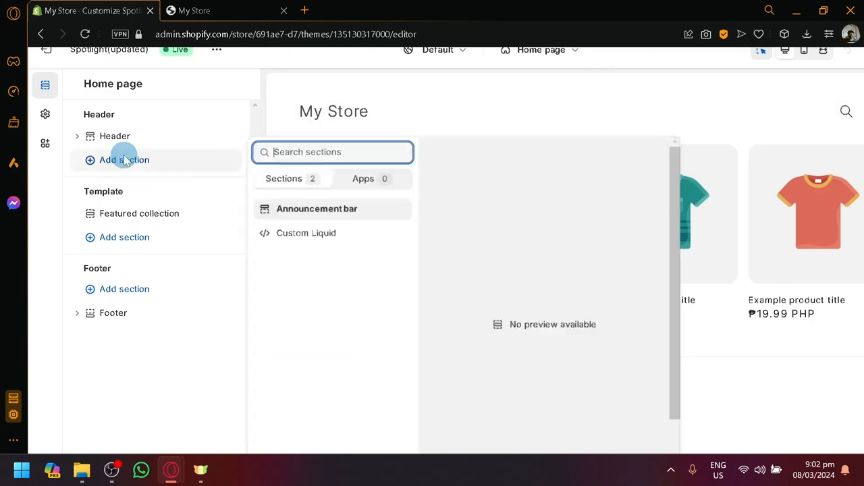
{"action": "scroll", "coordinate": [426, 249], "scroll_direction": "down", "scroll_amount": 1}
{"action": "scroll", "coordinate": [405, 240], "scroll_direction": "up", "scroll_amount": 1}
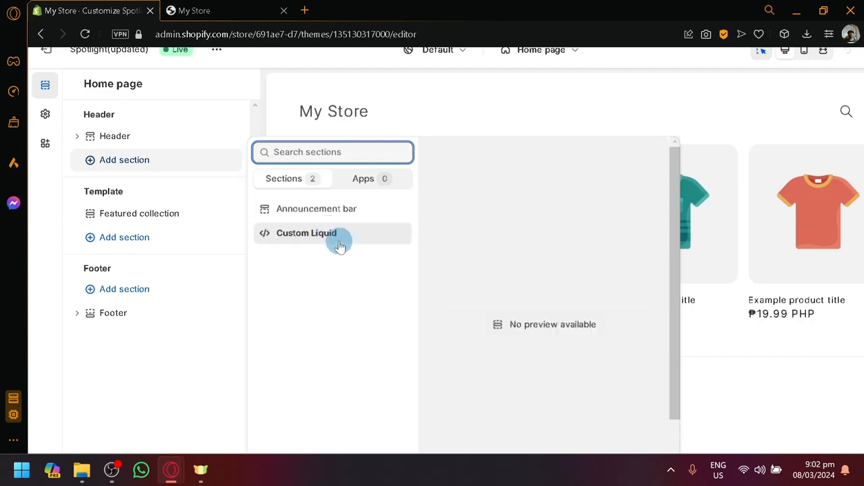
{"action": "left_click", "coordinate": [339, 239]}
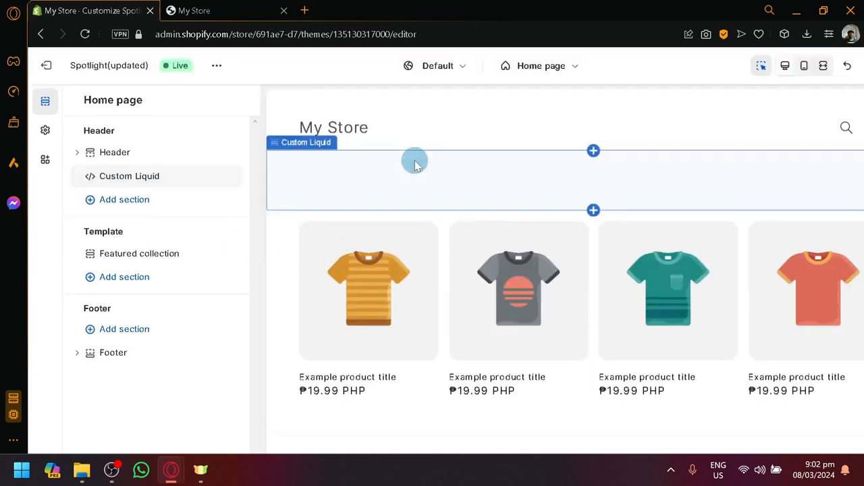
Open the Custom Liquid section's settings and look over its Liquid code, color scheme and padding options.
{"action": "left_click", "coordinate": [164, 163]}
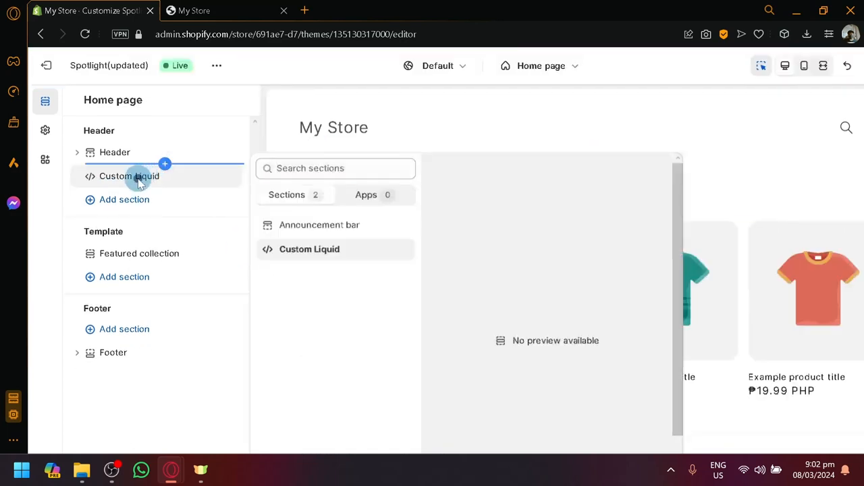
{"action": "left_click", "coordinate": [139, 178]}
{"action": "left_click", "coordinate": [139, 177]}
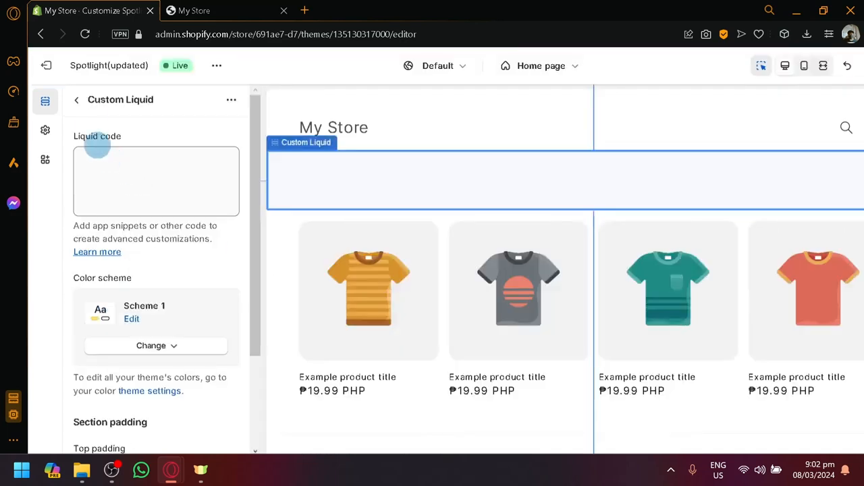
{"action": "scroll", "coordinate": [193, 208], "scroll_direction": "down", "scroll_amount": 2}
{"action": "scroll", "coordinate": [176, 199], "scroll_direction": "up", "scroll_amount": 2}
{"action": "left_click", "coordinate": [170, 191]}
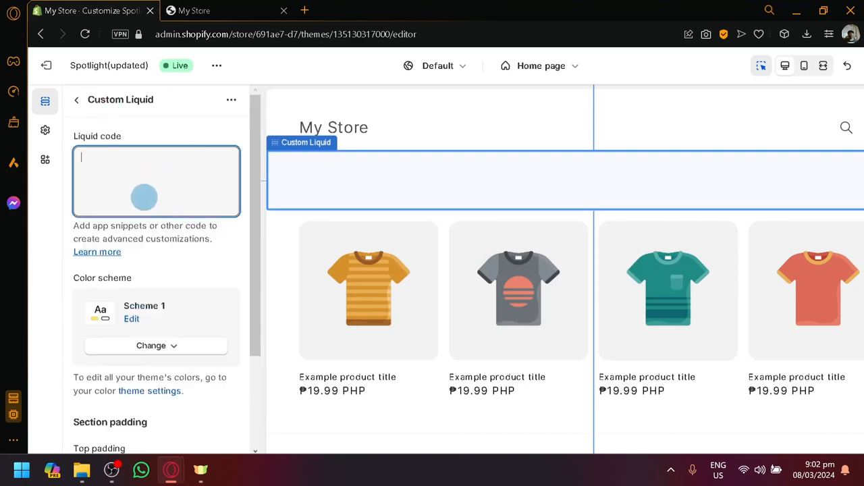
{"action": "key", "text": "ctrl+minus"}
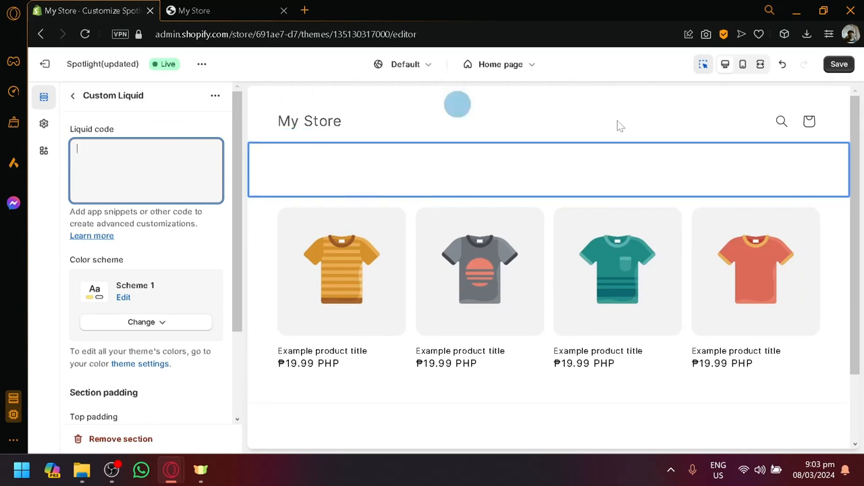
Compare the edited page with the store preview, review the Custom Liquid section's padding settings, and return to the section list.
{"action": "left_click", "coordinate": [257, 12]}
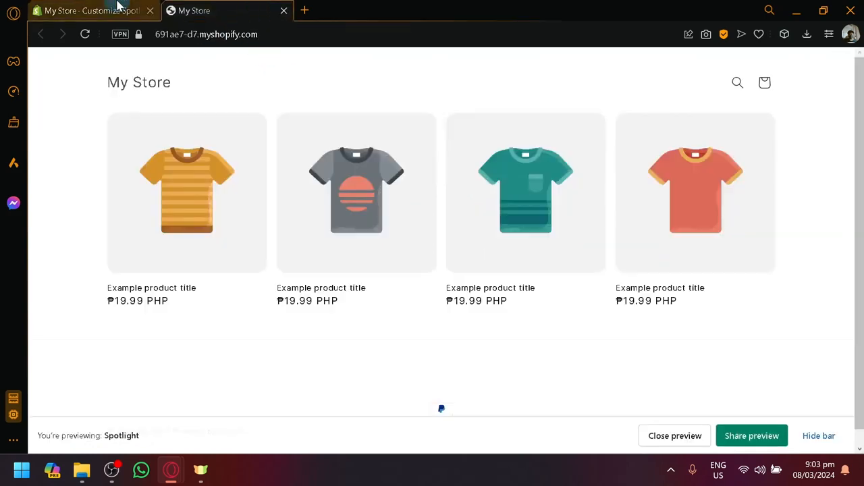
{"action": "left_click", "coordinate": [159, 10]}
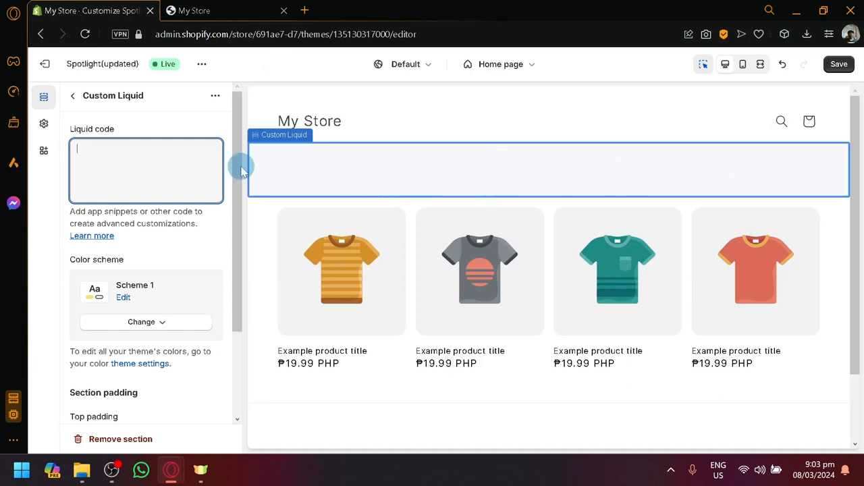
{"action": "scroll", "coordinate": [131, 257], "scroll_direction": "down", "scroll_amount": 2}
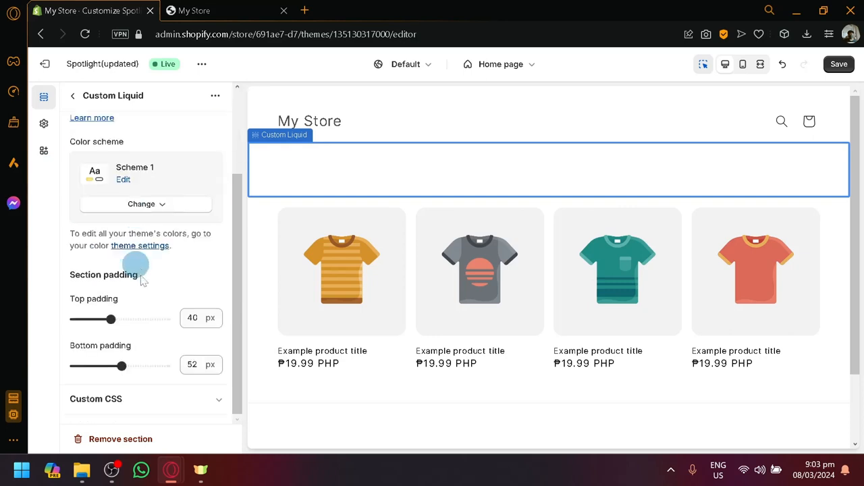
{"action": "scroll", "coordinate": [140, 270], "scroll_direction": "up", "scroll_amount": 2}
{"action": "left_click", "coordinate": [83, 96]}
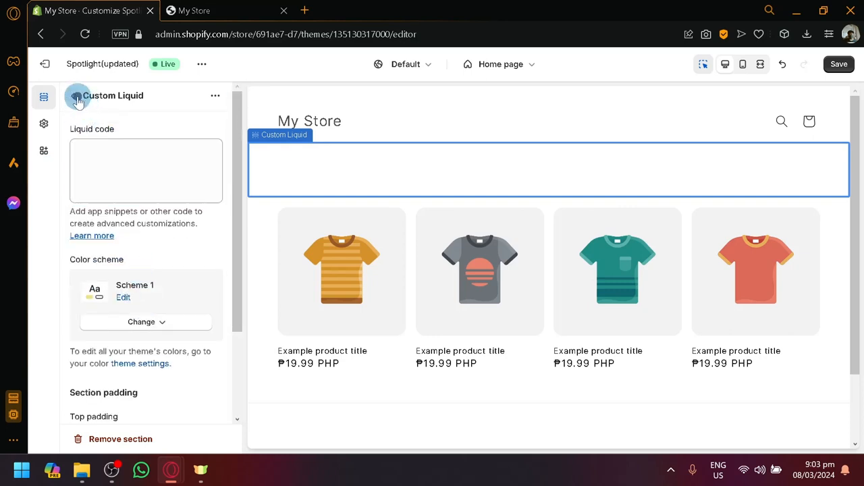
Hide the Custom Liquid section and delete it from the header group.
{"action": "mouse_move", "coordinate": [217, 170]}
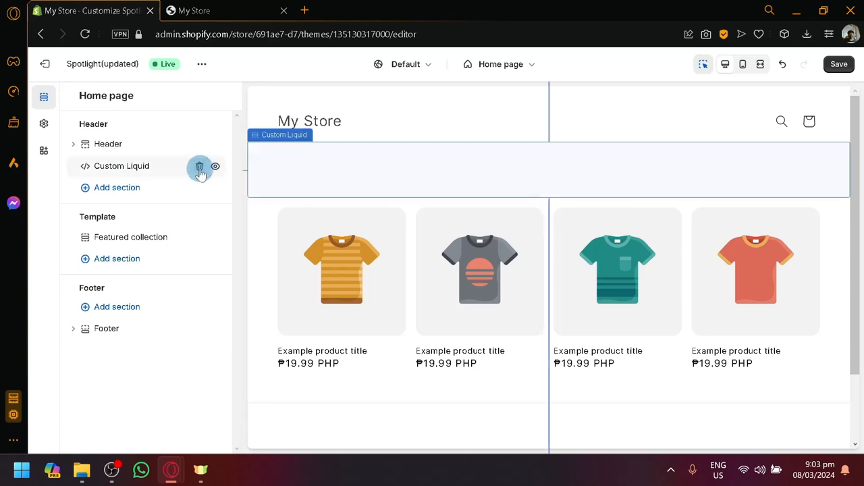
{"action": "left_click", "coordinate": [215, 168]}
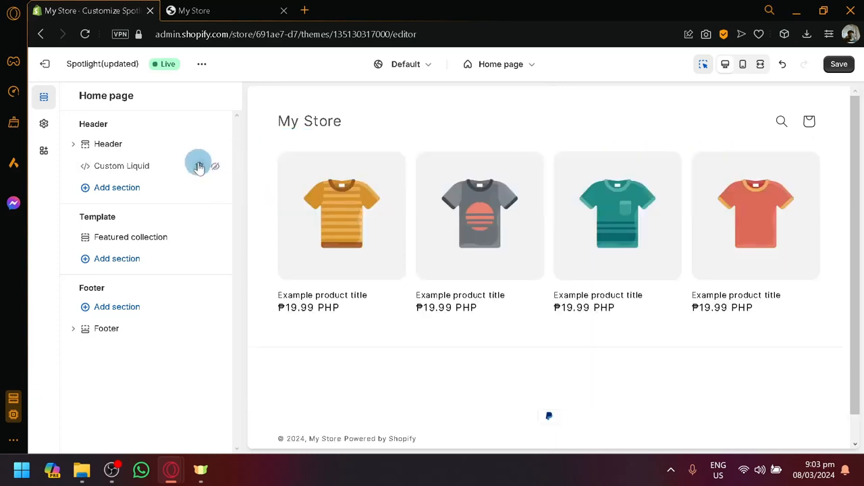
{"action": "left_click", "coordinate": [197, 168]}
Add an Announcement bar section to the header group and expand its blocks.
{"action": "left_click", "coordinate": [139, 165]}
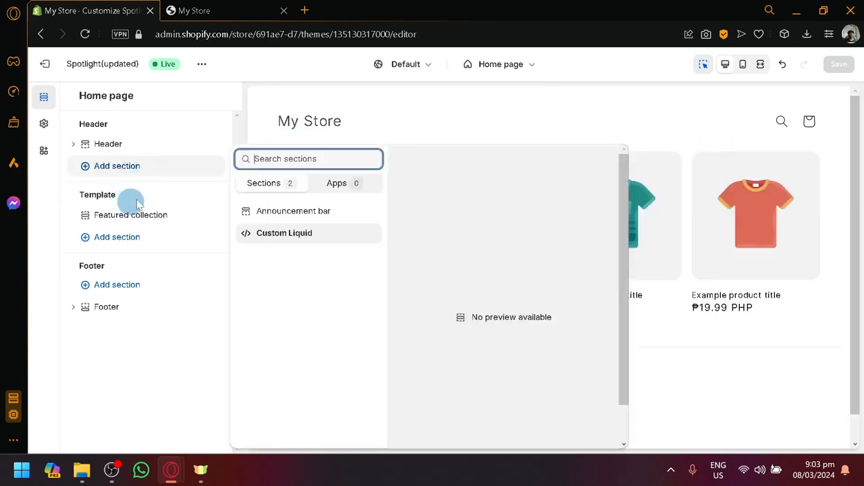
{"action": "left_click", "coordinate": [272, 211]}
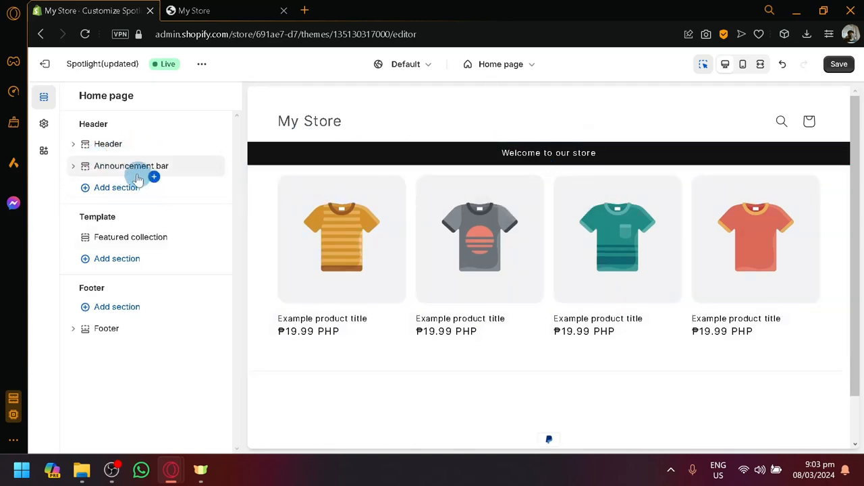
{"action": "left_click", "coordinate": [73, 166]}
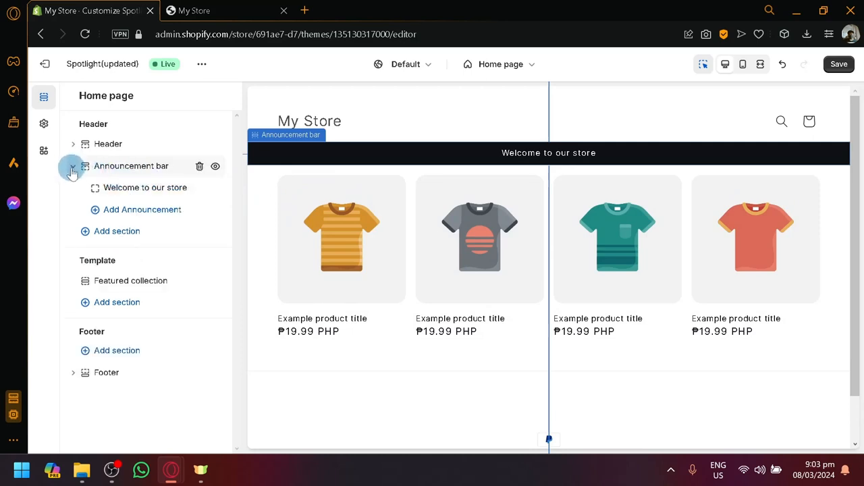
Change the announcement's text from the default welcome message to "BUY NOW! 10% OFF".
{"action": "left_click", "coordinate": [132, 189]}
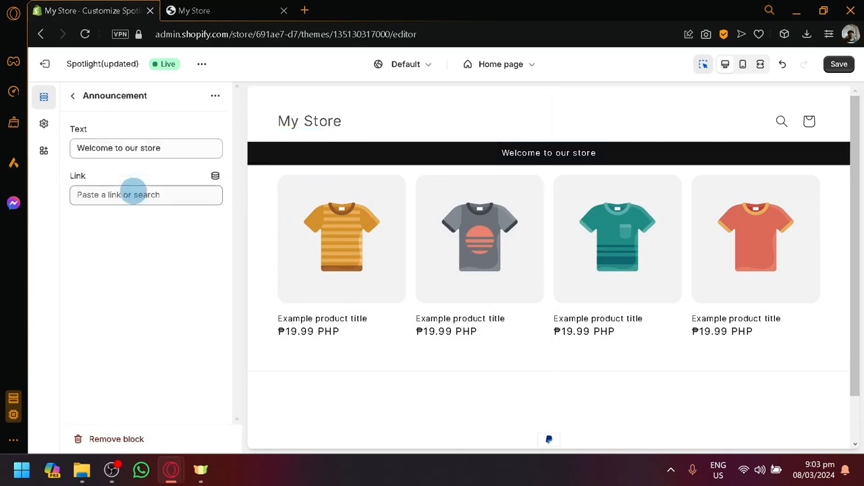
{"action": "left_click", "coordinate": [135, 154]}
{"action": "triple_click", "coordinate": [151, 150]}
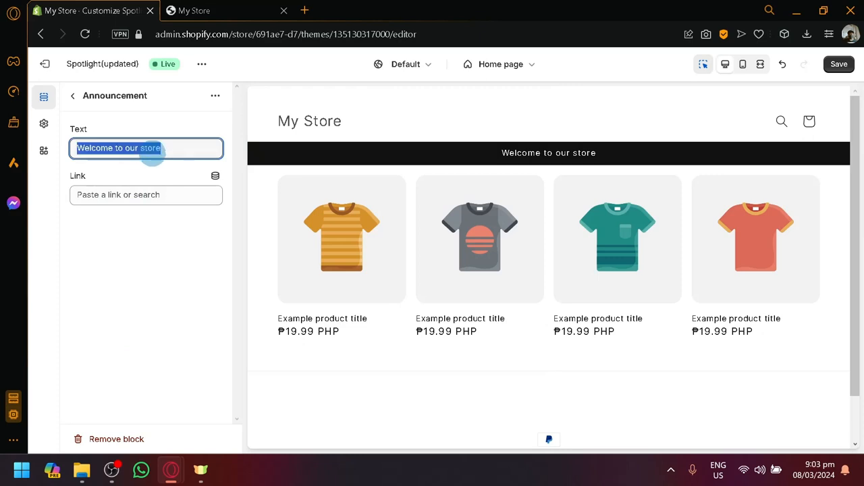
{"action": "type", "text": "BUY"}
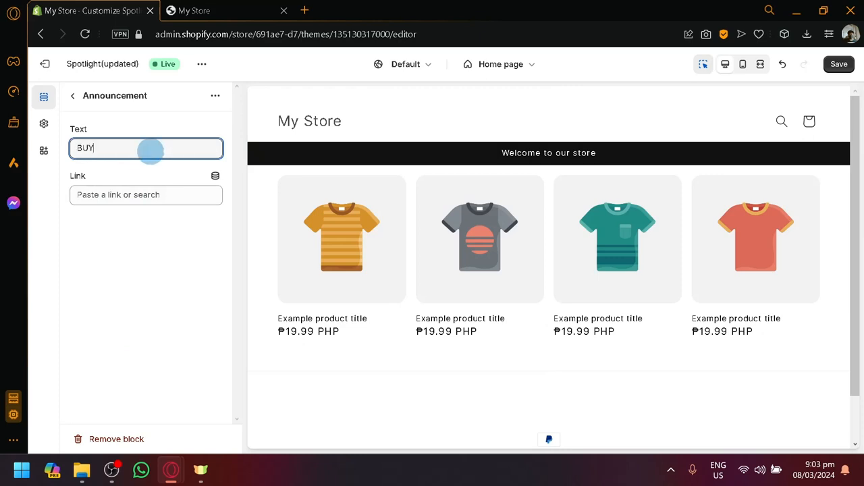
{"action": "type", "text": " NOW!"}
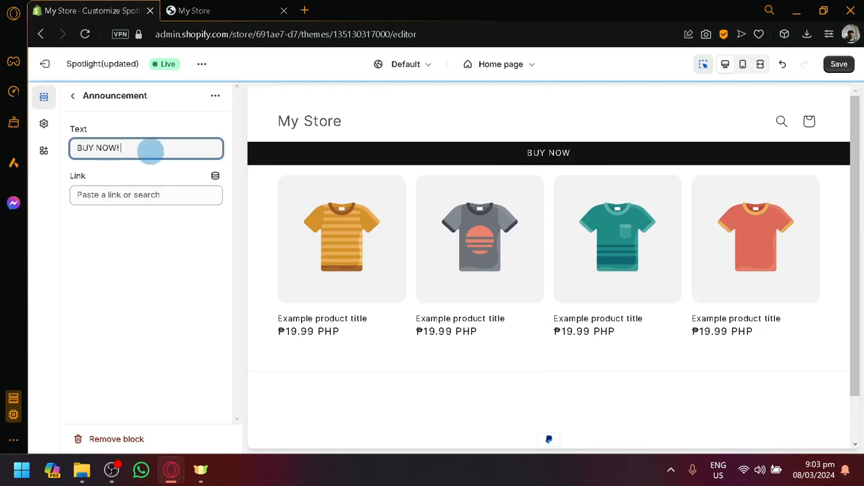
{"action": "type", "text": " 10% OFF"}
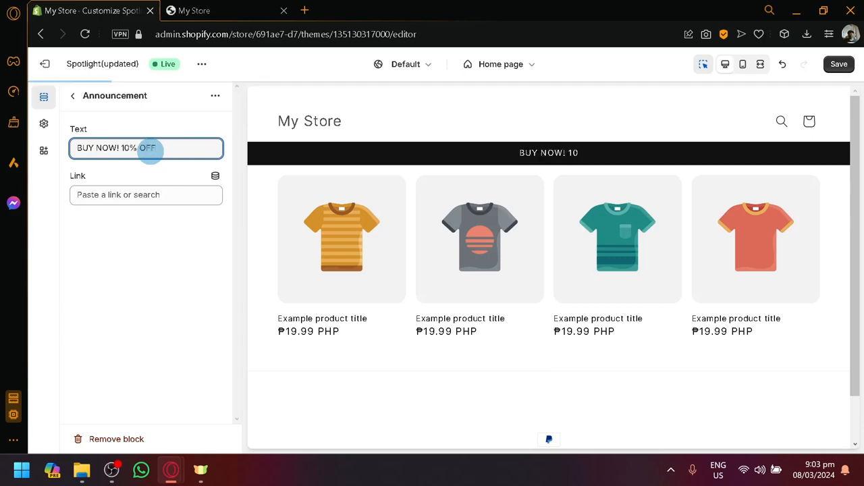
Link the announcement to All products, then check the other link types available and close the list.
{"action": "left_click", "coordinate": [165, 194]}
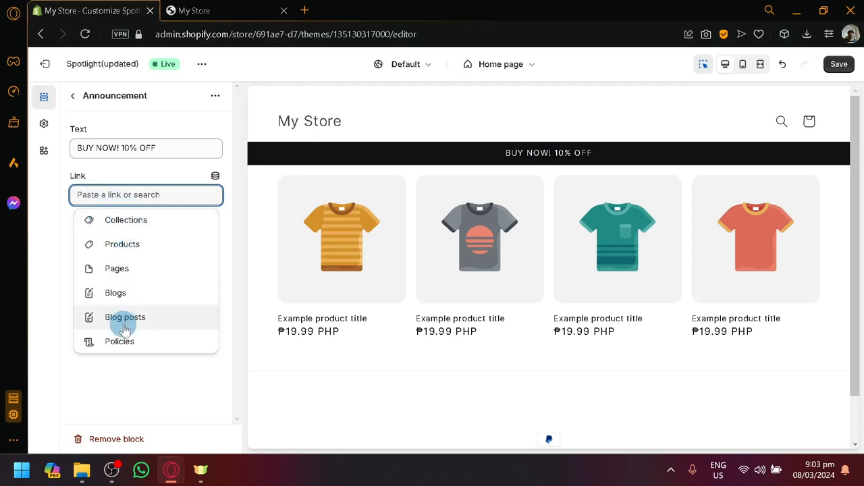
{"action": "left_click", "coordinate": [139, 250]}
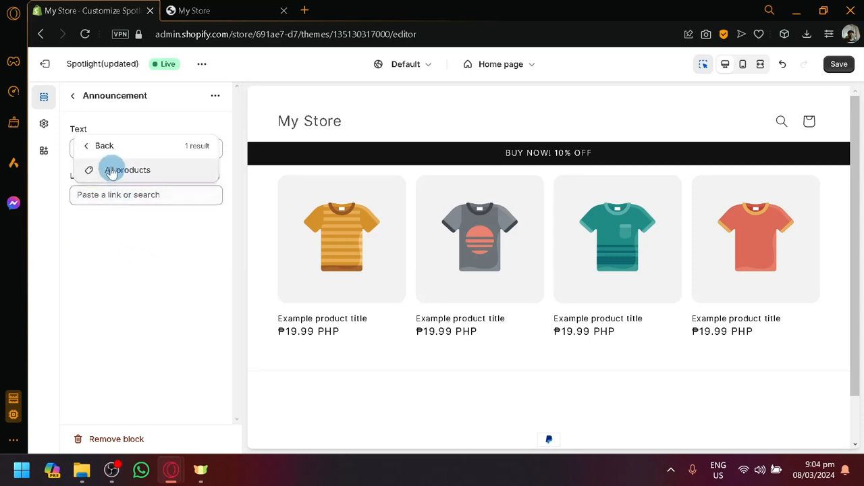
{"action": "left_click", "coordinate": [111, 171]}
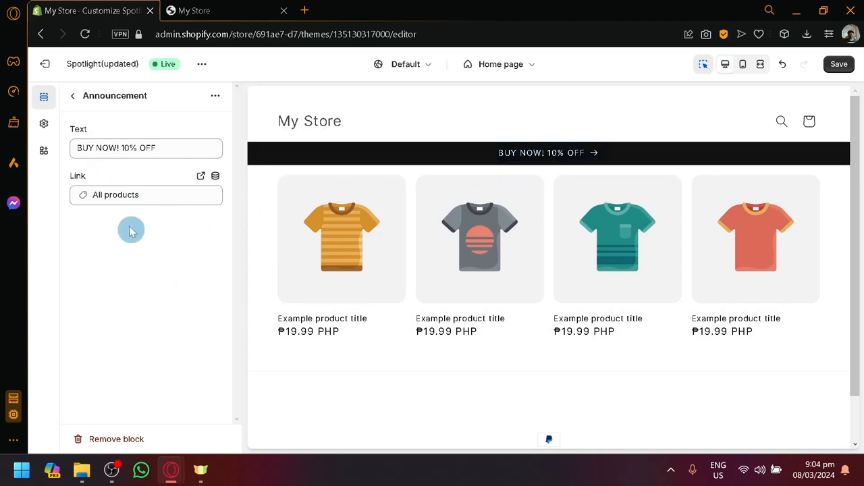
{"action": "left_click", "coordinate": [141, 195]}
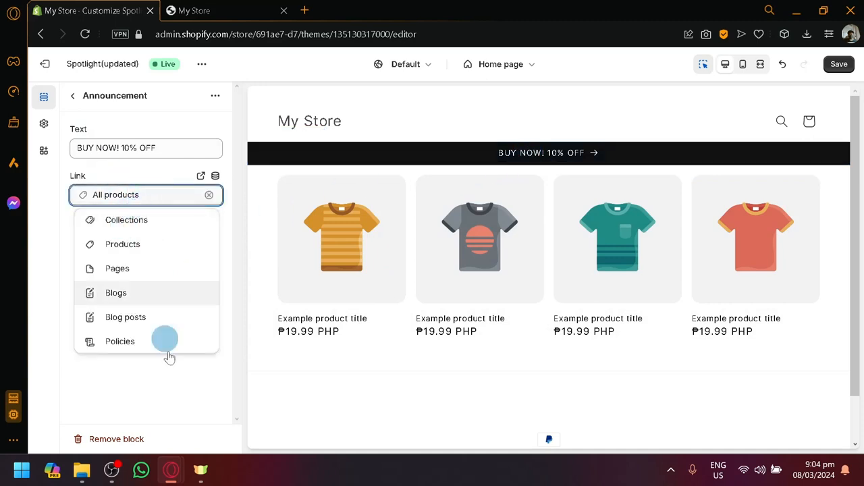
{"action": "left_click", "coordinate": [177, 379]}
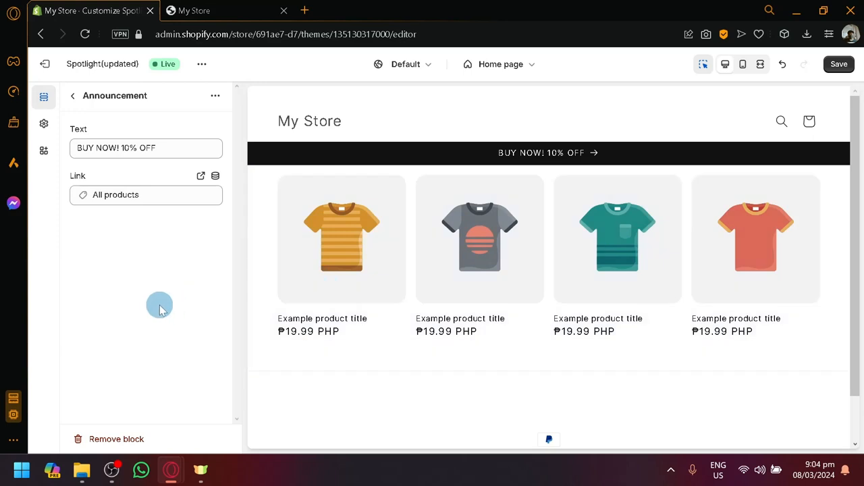
Add a second announcement to the announcement bar and try to switch to it in the storefront preview.
{"action": "left_click", "coordinate": [72, 95]}
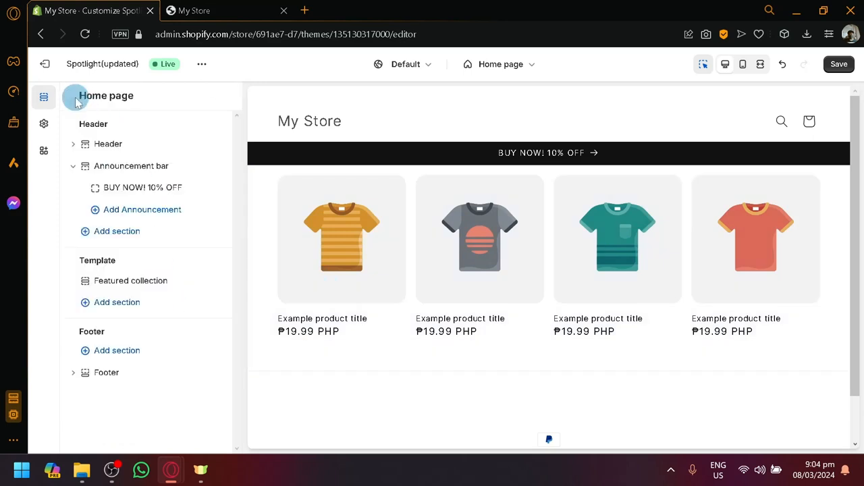
{"action": "left_click", "coordinate": [130, 219]}
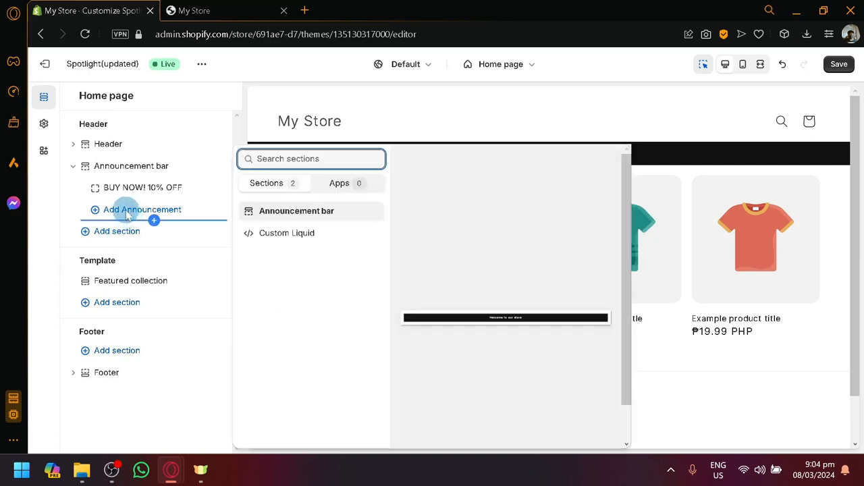
{"action": "left_click", "coordinate": [126, 212]}
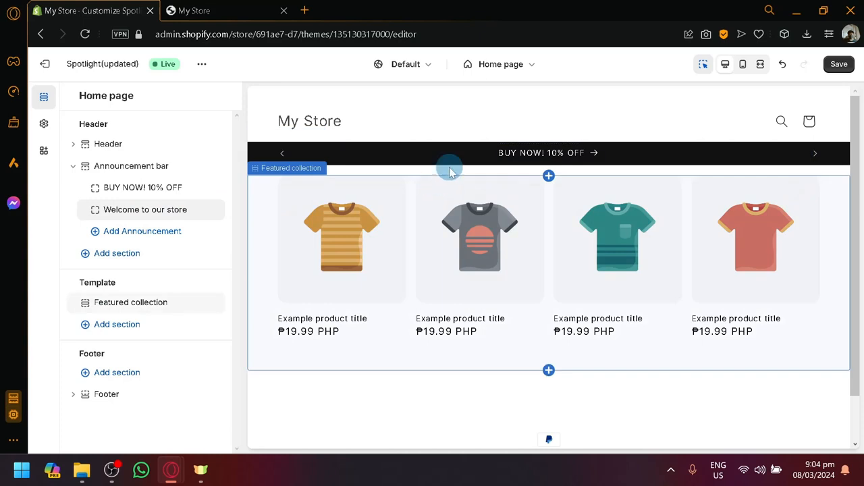
{"action": "left_click", "coordinate": [817, 155]}
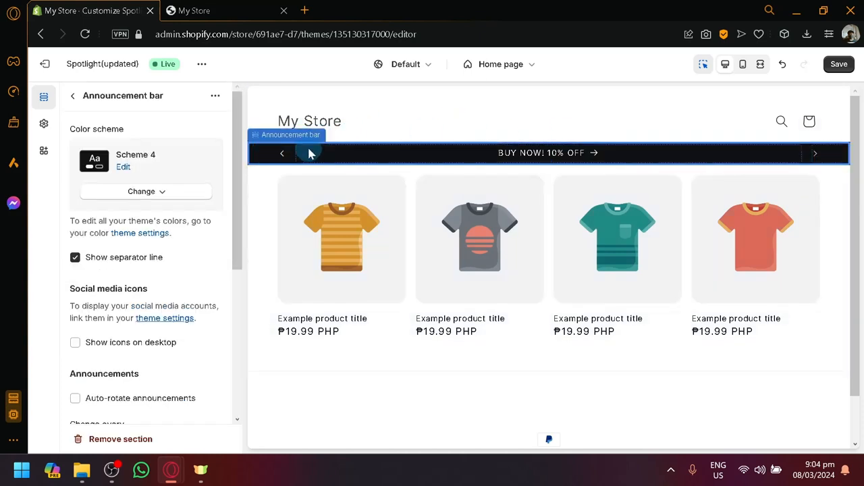
{"action": "double_click", "coordinate": [830, 162]}
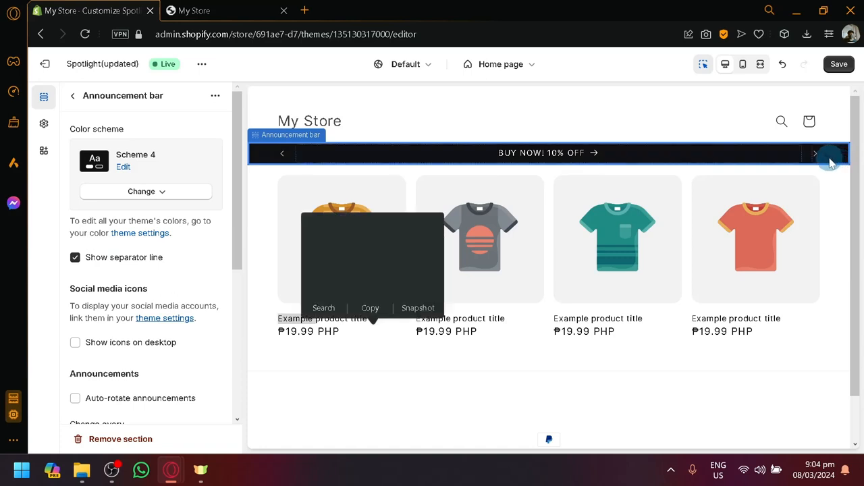
Open the Header section's settings and look over its menu, sticky header and color scheme options.
{"action": "left_click", "coordinate": [380, 124]}
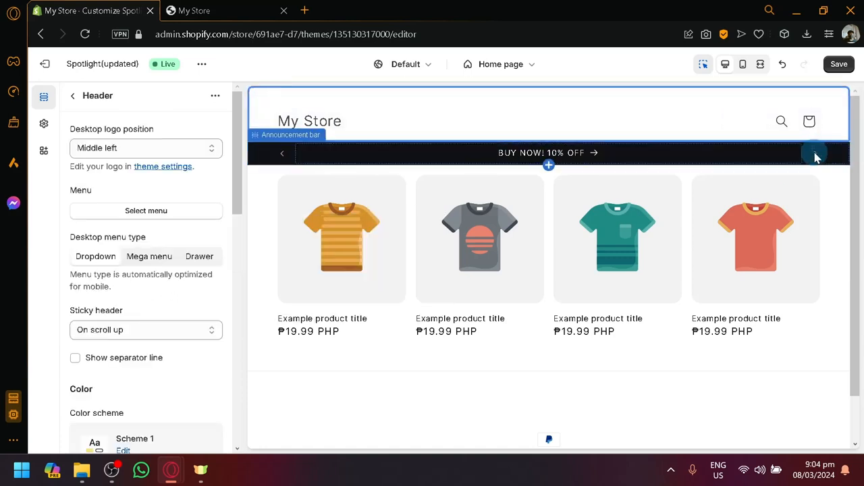
{"action": "scroll", "coordinate": [97, 284], "scroll_direction": "down", "scroll_amount": 3}
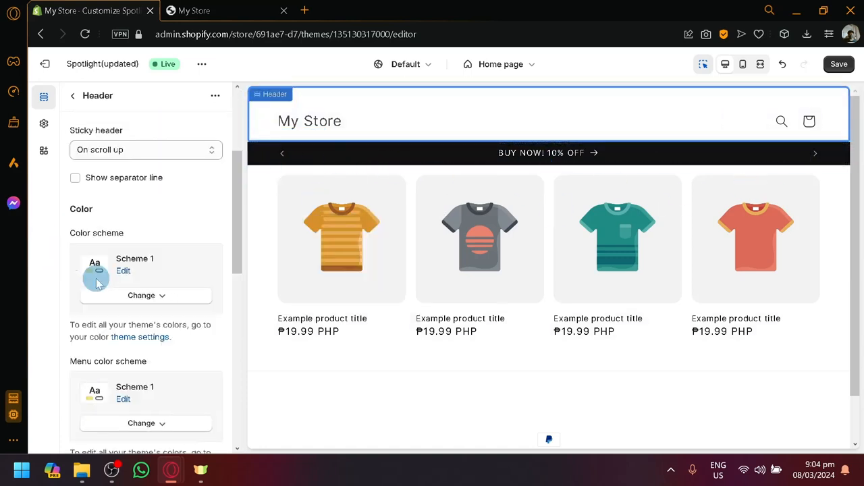
{"action": "scroll", "coordinate": [97, 283], "scroll_direction": "down", "scroll_amount": 4}
{"action": "scroll", "coordinate": [135, 283], "scroll_direction": "down", "scroll_amount": 4}
{"action": "scroll", "coordinate": [151, 303], "scroll_direction": "up", "scroll_amount": 10}
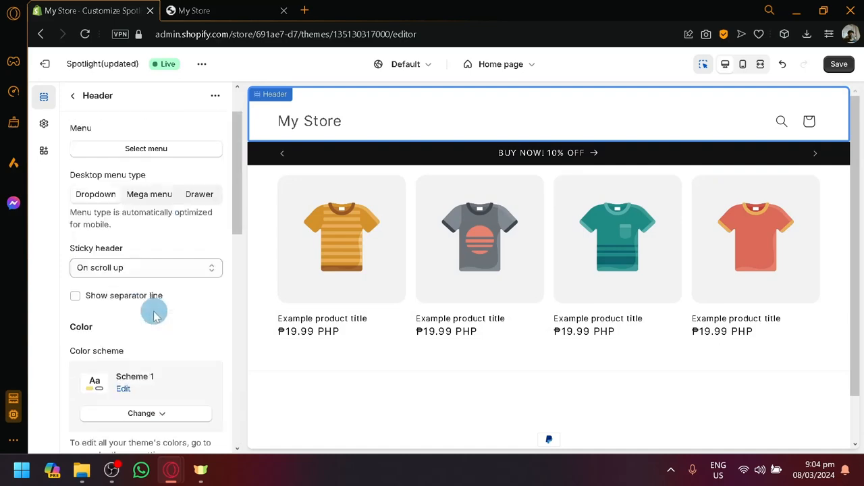
Check the second announcement's text and link settings, return to the section list, and collapse the Header and Announcement bar entries.
{"action": "scroll", "coordinate": [154, 310], "scroll_direction": "up", "scroll_amount": 1}
{"action": "left_click", "coordinate": [73, 95]}
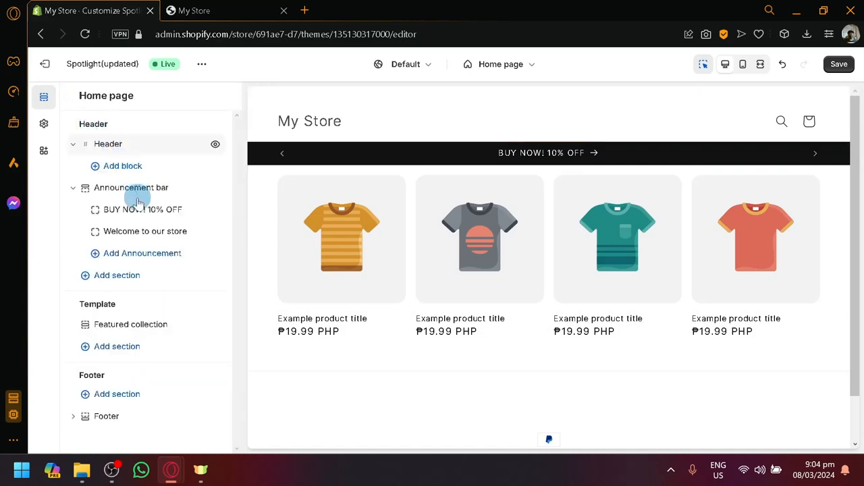
{"action": "left_click", "coordinate": [144, 231]}
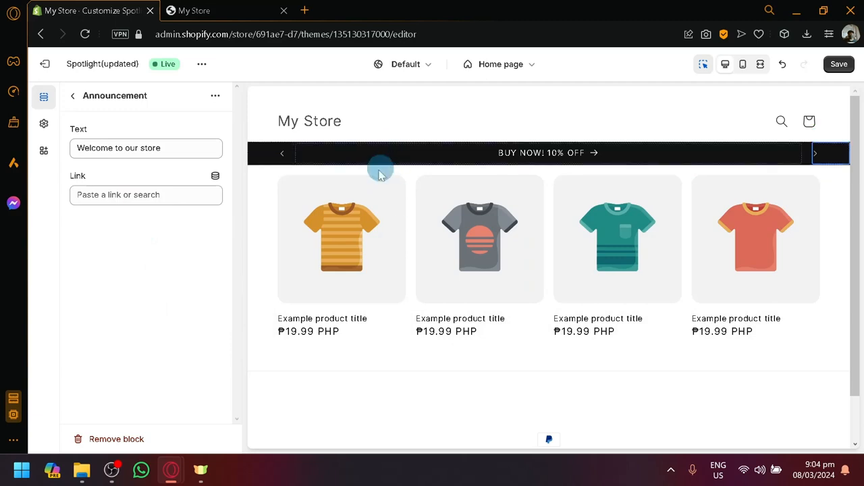
{"action": "left_click", "coordinate": [126, 147]}
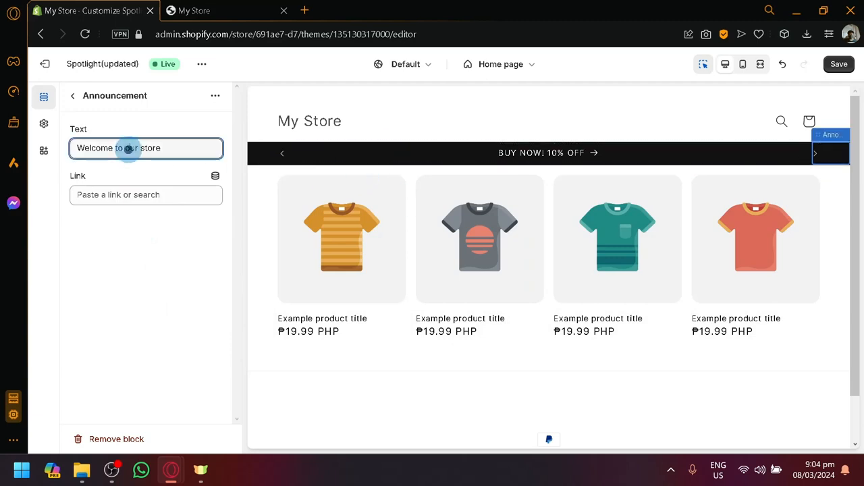
{"action": "left_click", "coordinate": [73, 96]}
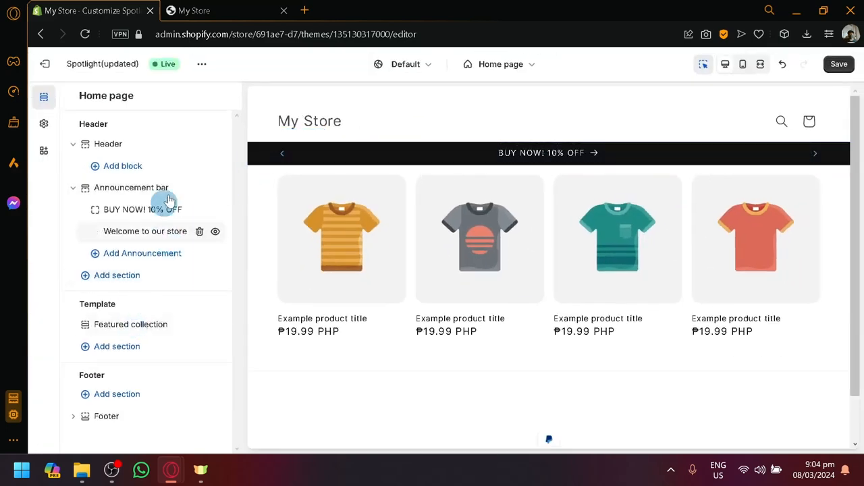
{"action": "left_click", "coordinate": [72, 193]}
{"action": "left_click", "coordinate": [74, 144]}
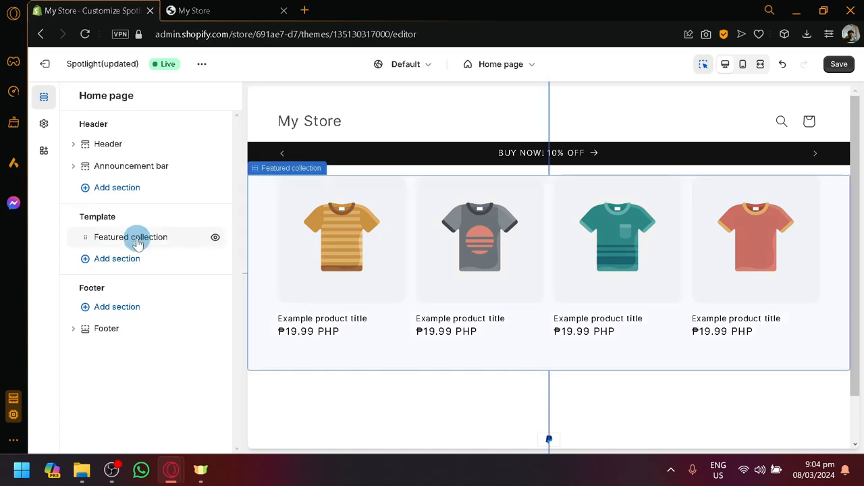
Browse the section types available for the template and add a Collection list section below the Featured collection.
{"action": "left_click", "coordinate": [101, 264]}
{"action": "scroll", "coordinate": [358, 278], "scroll_direction": "down", "scroll_amount": 2}
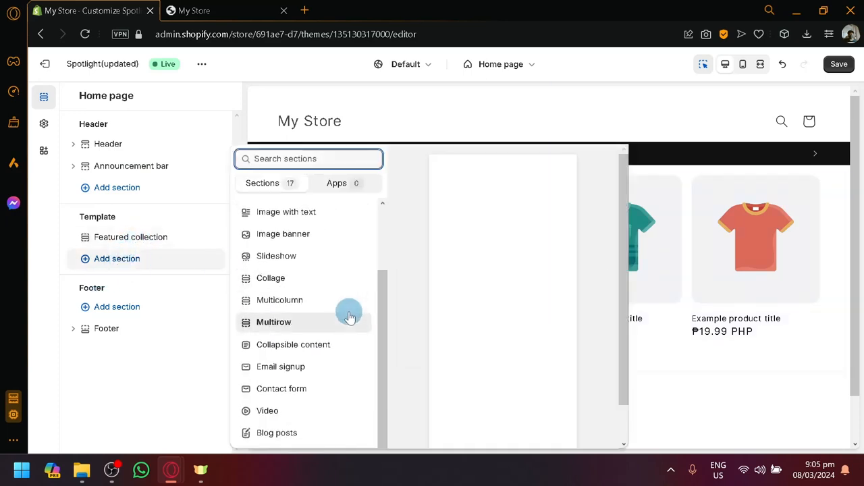
{"action": "scroll", "coordinate": [349, 315], "scroll_direction": "up", "scroll_amount": 2}
{"action": "scroll", "coordinate": [331, 284], "scroll_direction": "down", "scroll_amount": 3}
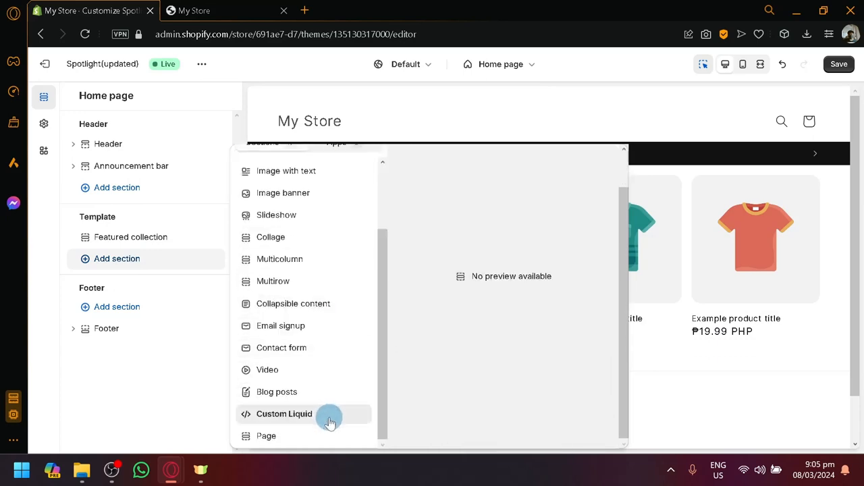
{"action": "scroll", "coordinate": [318, 405], "scroll_direction": "up", "scroll_amount": 3}
{"action": "scroll", "coordinate": [306, 368], "scroll_direction": "up", "scroll_amount": 1}
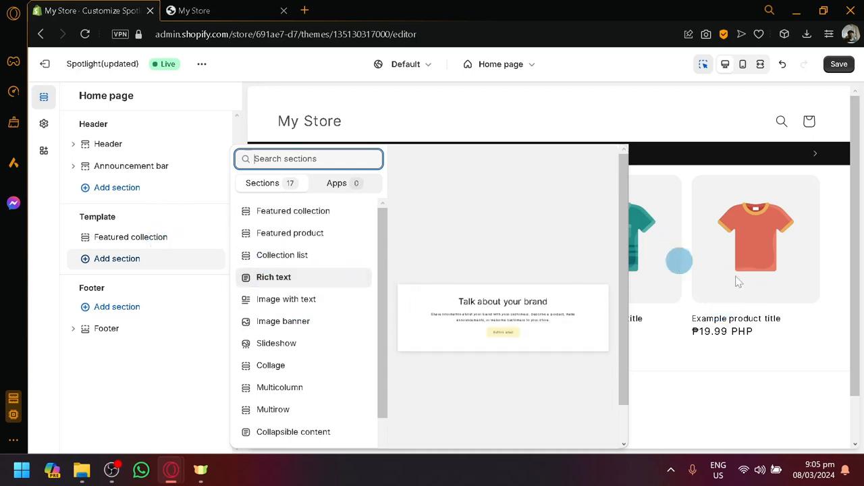
{"action": "left_click", "coordinate": [300, 262]}
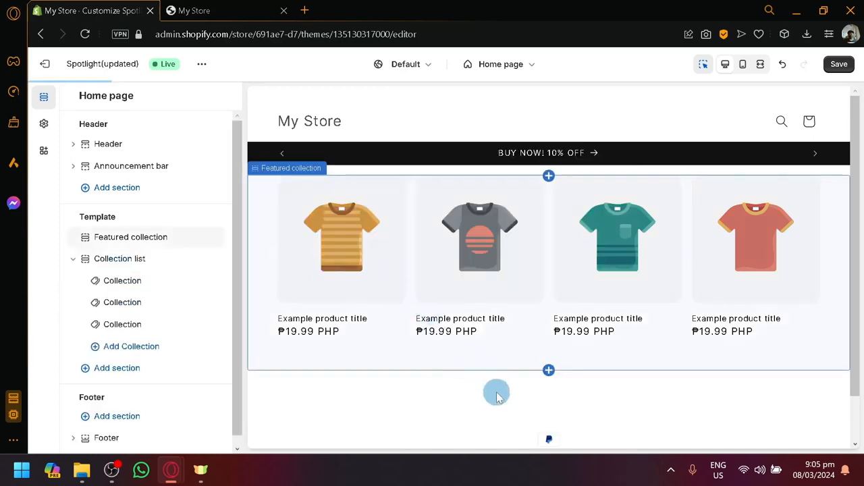
Examine the Collection list section in the storefront preview, along with the Featured collection above it.
{"action": "scroll", "coordinate": [498, 396], "scroll_direction": "down", "scroll_amount": 2}
{"action": "scroll", "coordinate": [459, 297], "scroll_direction": "up", "scroll_amount": 2}
{"action": "scroll", "coordinate": [459, 297], "scroll_direction": "up", "scroll_amount": 2}
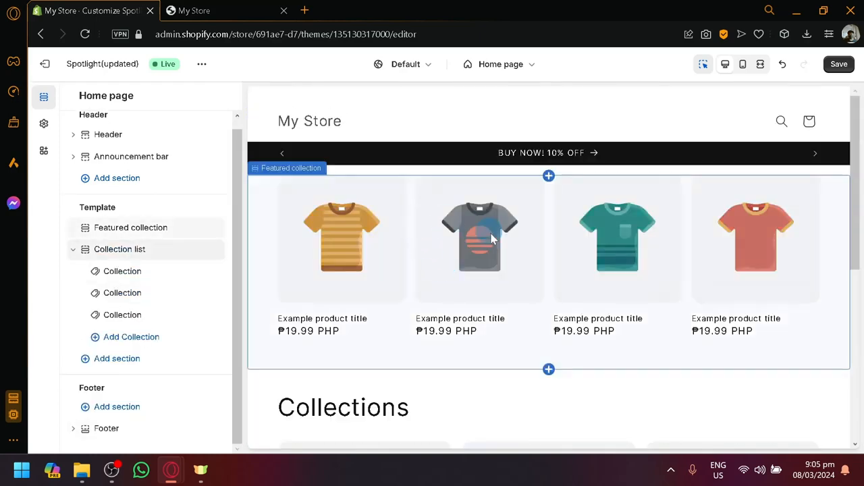
{"action": "scroll", "coordinate": [422, 397], "scroll_direction": "down", "scroll_amount": 3}
{"action": "scroll", "coordinate": [379, 362], "scroll_direction": "up", "scroll_amount": 3}
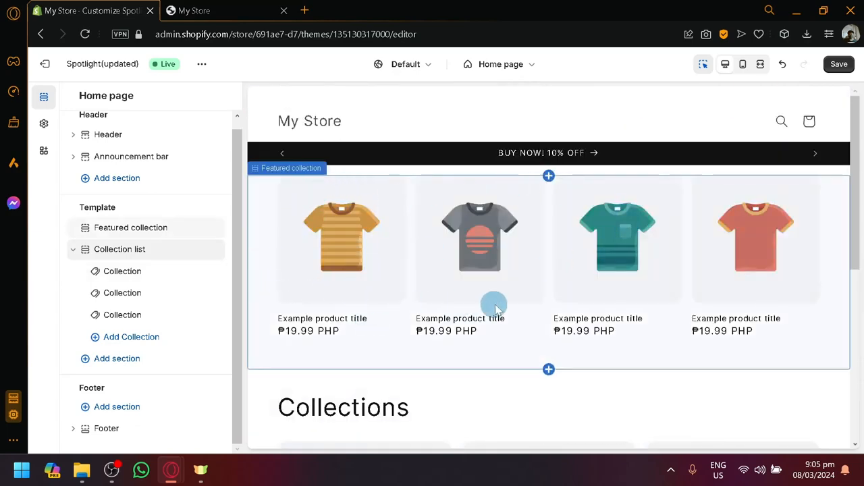
{"action": "scroll", "coordinate": [746, 311], "scroll_direction": "down", "scroll_amount": 2}
{"action": "scroll", "coordinate": [365, 284], "scroll_direction": "down", "scroll_amount": 2}
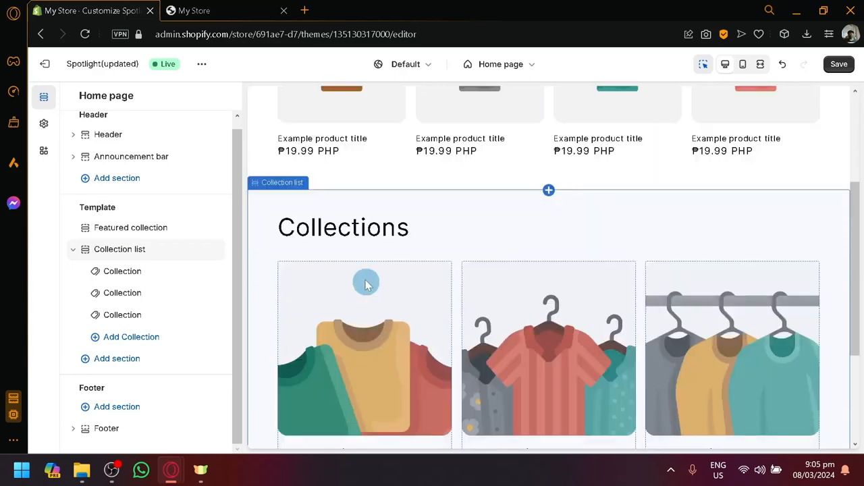
Change the Collection list's heading to "SUMMER", try the Large heading size, and settle on Small.
{"action": "double_click", "coordinate": [354, 227]}
{"action": "left_click", "coordinate": [276, 151]}
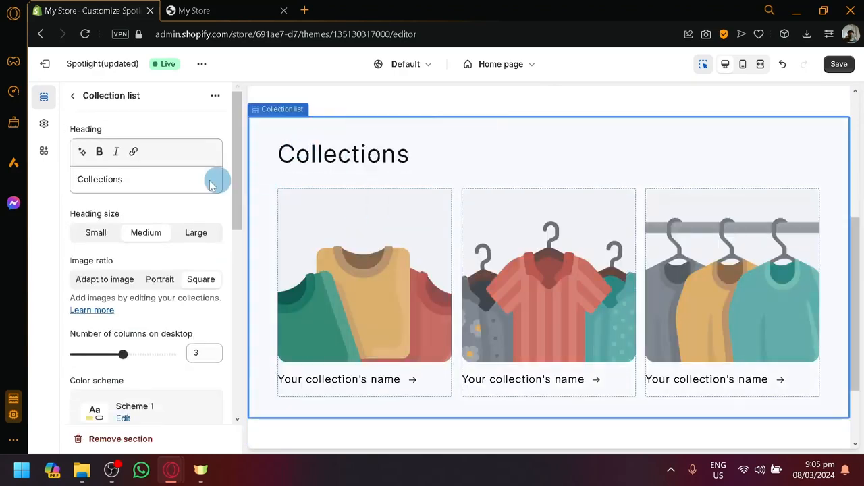
{"action": "left_click", "coordinate": [168, 173]}
{"action": "key", "text": "ctrl+a"}
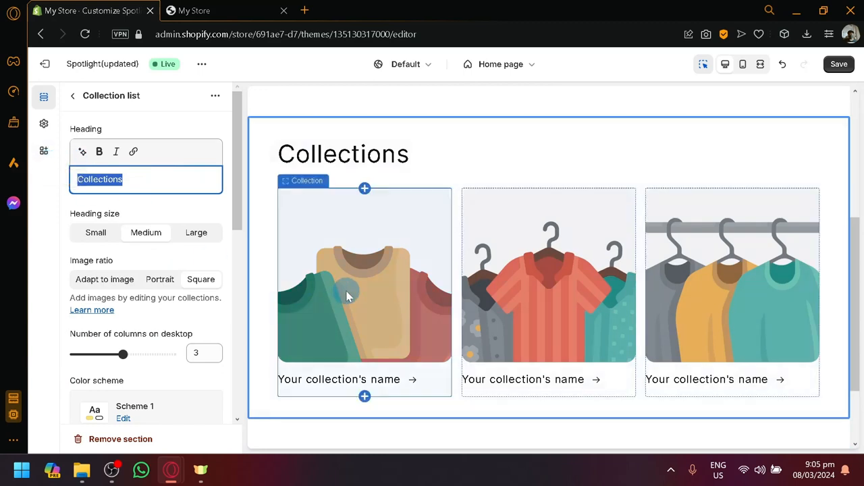
{"action": "type", "text": "SUMMER"}
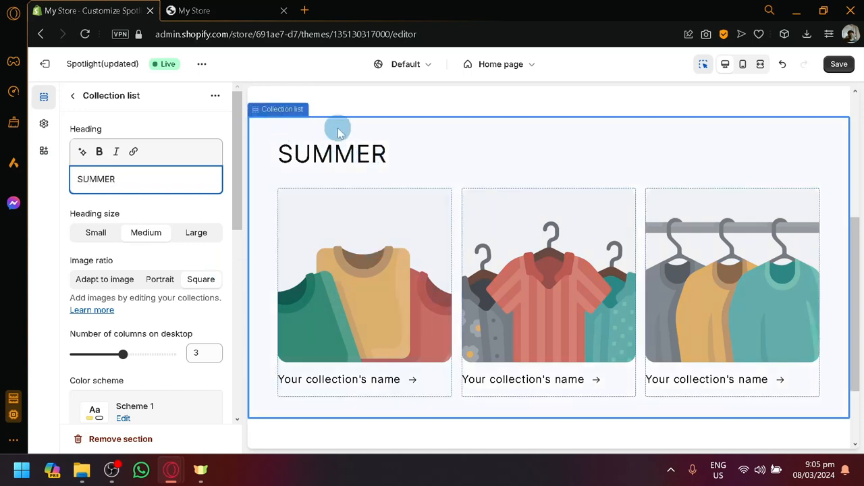
{"action": "left_click", "coordinate": [197, 233]}
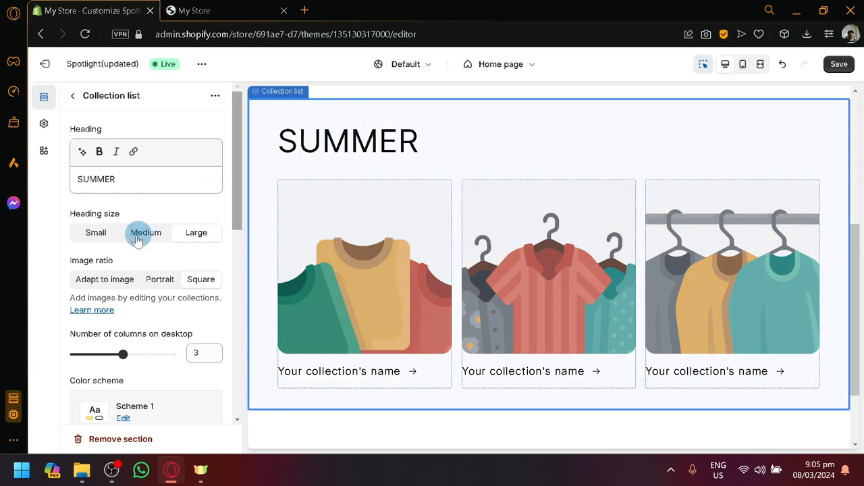
{"action": "left_click", "coordinate": [94, 232]}
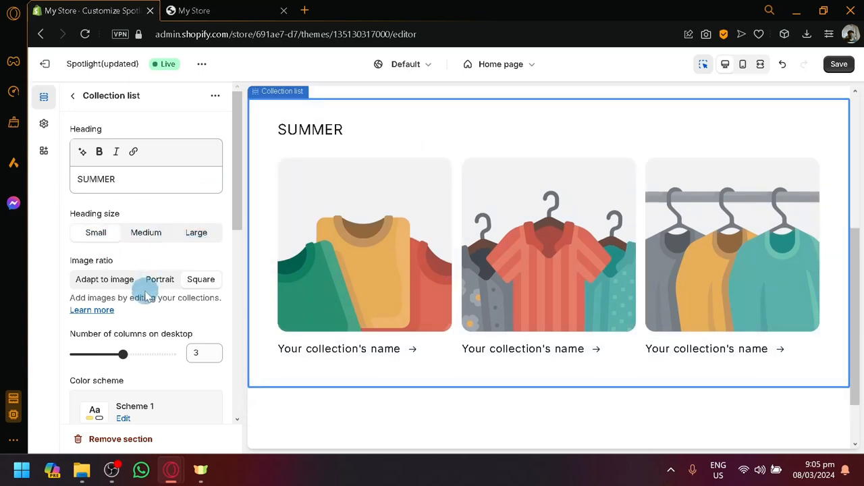
Try the Adapt to image ratio for the collection images and switch back to Square.
{"action": "left_click_drag", "start_coordinate": [69, 267], "coordinate": [116, 255]}
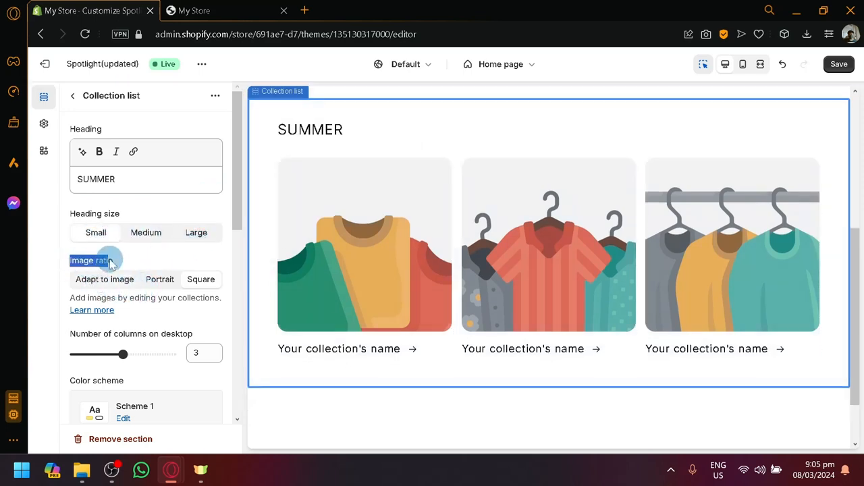
{"action": "left_click", "coordinate": [151, 254]}
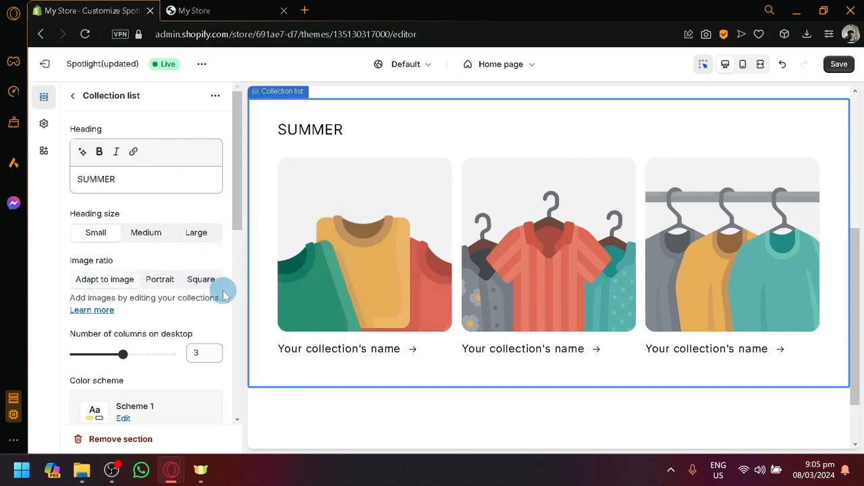
{"action": "left_click", "coordinate": [201, 280]}
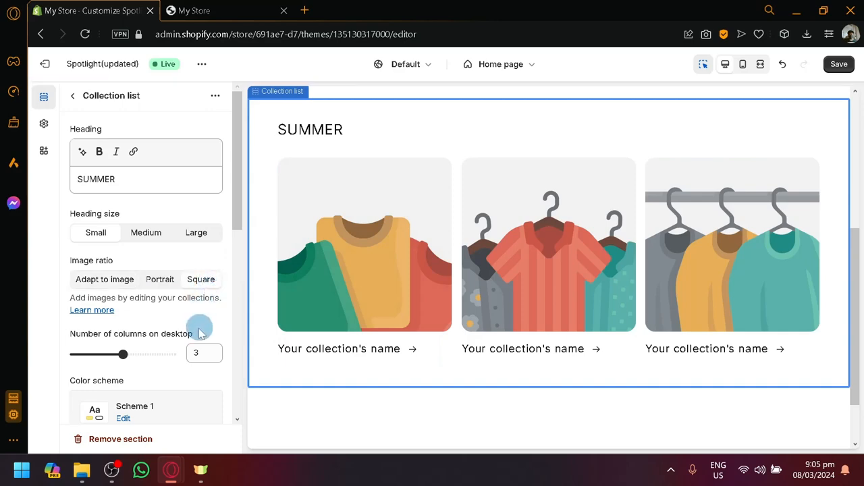
Look over the Collection list's remaining settings and try 4 columns on desktop.
{"action": "scroll", "coordinate": [202, 324], "scroll_direction": "down", "scroll_amount": 1}
{"action": "scroll", "coordinate": [203, 324], "scroll_direction": "down", "scroll_amount": 3}
{"action": "scroll", "coordinate": [171, 277], "scroll_direction": "up", "scroll_amount": 2}
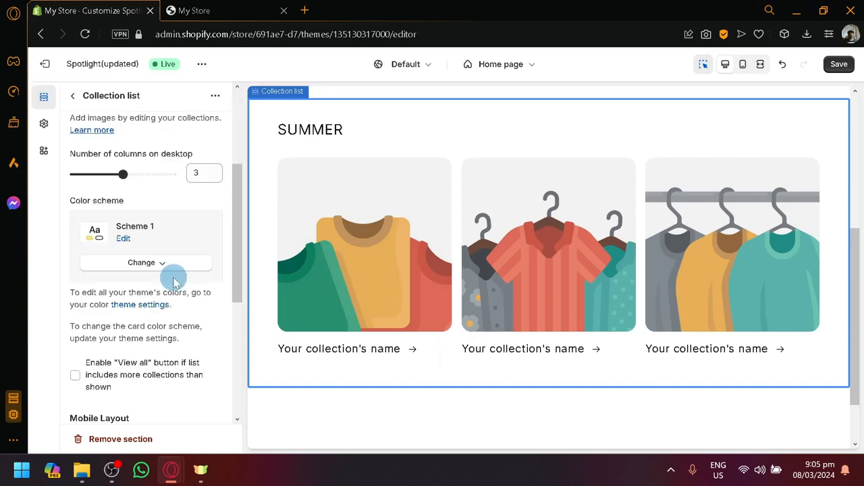
{"action": "scroll", "coordinate": [172, 280], "scroll_direction": "down", "scroll_amount": 2}
{"action": "scroll", "coordinate": [174, 277], "scroll_direction": "down", "scroll_amount": 1}
{"action": "scroll", "coordinate": [174, 273], "scroll_direction": "up", "scroll_amount": 4}
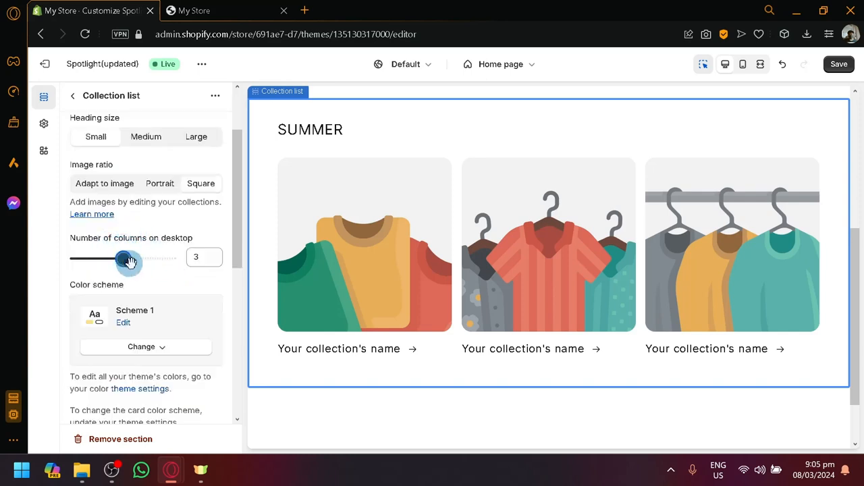
{"action": "left_click_drag", "start_coordinate": [129, 263], "coordinate": [146, 264]}
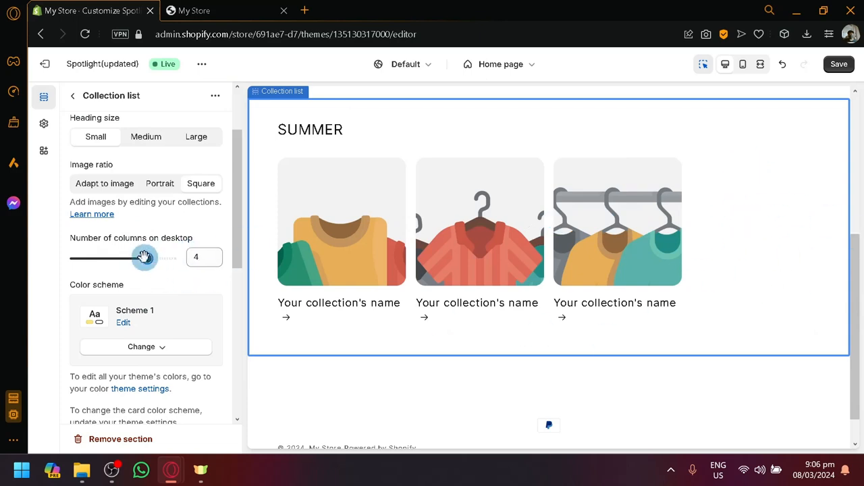
Enable the "View all" button for when the list includes more collections than shown.
{"action": "scroll", "coordinate": [142, 297], "scroll_direction": "down", "scroll_amount": 3}
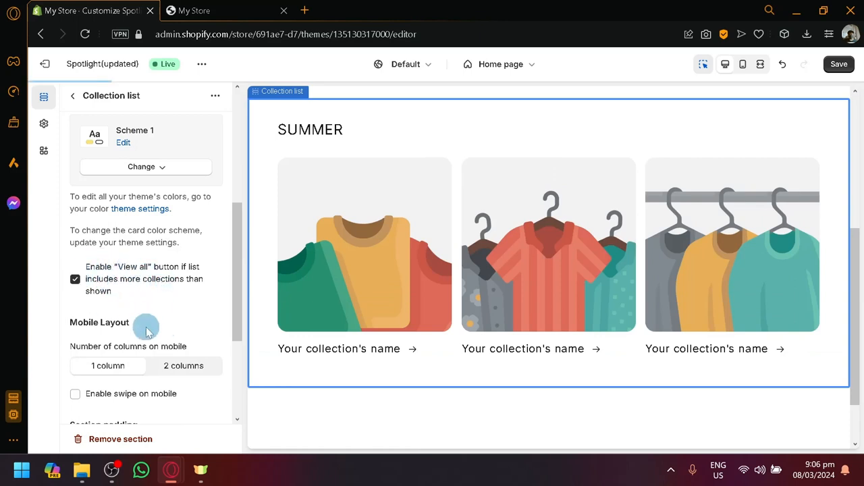
{"action": "left_click", "coordinate": [120, 277]}
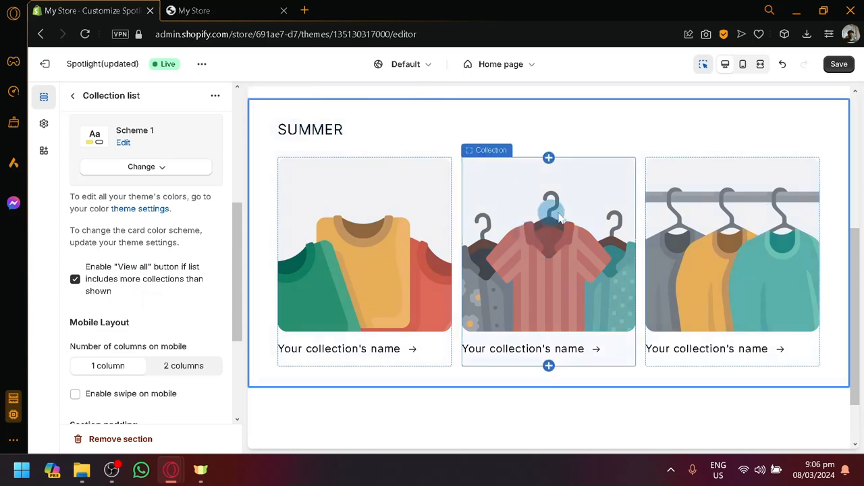
{"action": "scroll", "coordinate": [110, 303], "scroll_direction": "down", "scroll_amount": 3}
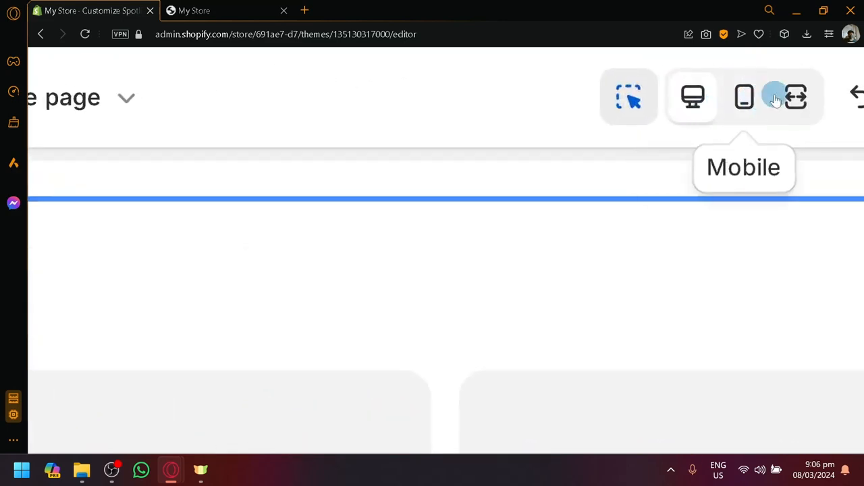
Preview the home page in mobile view, look through its sections, and return to desktop view.
{"action": "left_click", "coordinate": [744, 106]}
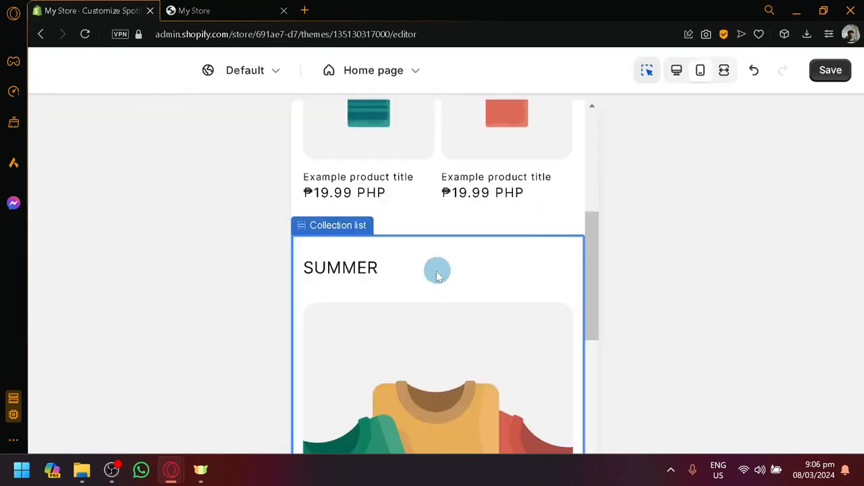
{"action": "scroll", "coordinate": [439, 278], "scroll_direction": "down", "scroll_amount": 2}
{"action": "scroll", "coordinate": [454, 285], "scroll_direction": "down", "scroll_amount": 10}
{"action": "scroll", "coordinate": [455, 286], "scroll_direction": "up", "scroll_amount": 10}
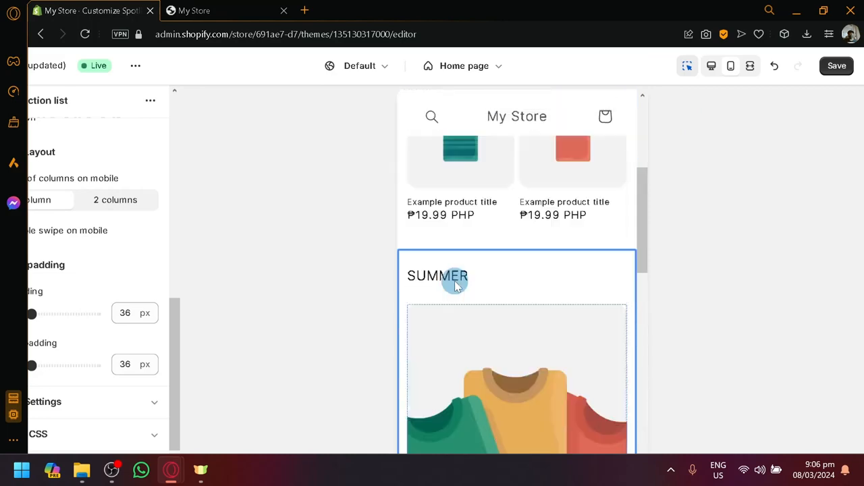
{"action": "scroll", "coordinate": [472, 264], "scroll_direction": "up", "scroll_amount": 4}
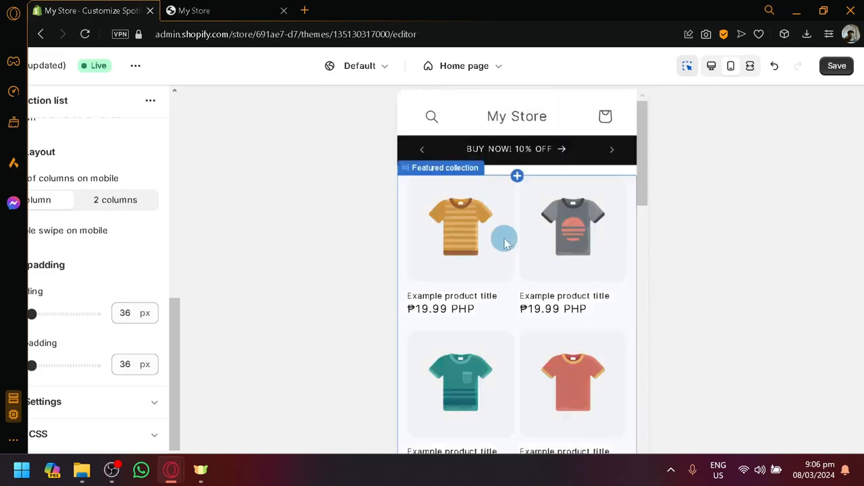
{"action": "left_click", "coordinate": [719, 72]}
{"action": "scroll", "coordinate": [97, 262], "scroll_direction": "up", "scroll_amount": 1}
{"action": "scroll", "coordinate": [138, 235], "scroll_direction": "down", "scroll_amount": 2}
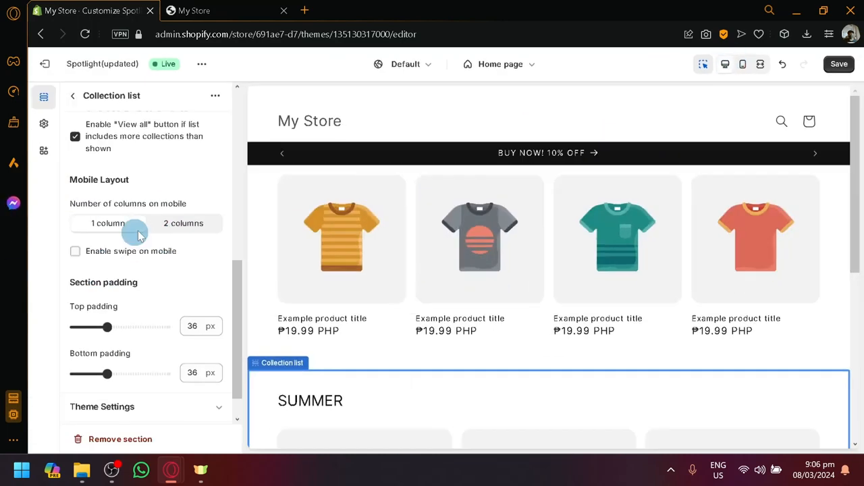
Look through the section types available to add to the home page's template and check the footer's add-section option.
{"action": "left_click", "coordinate": [74, 99]}
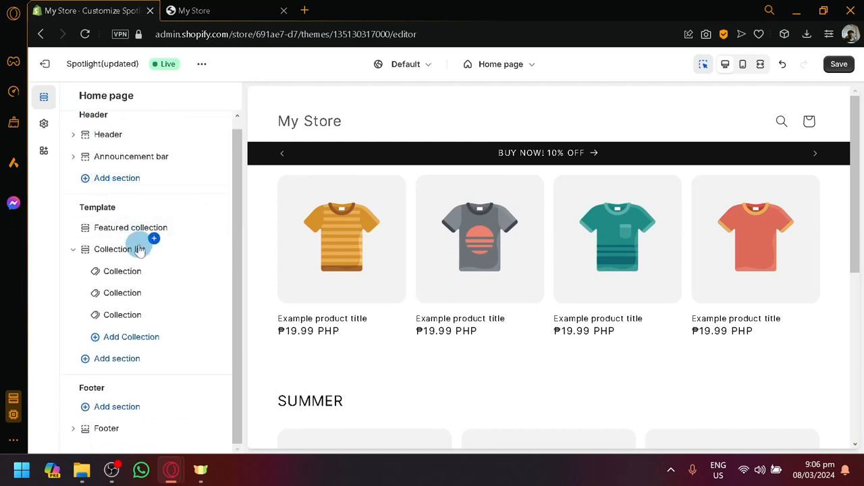
{"action": "left_click", "coordinate": [116, 358]}
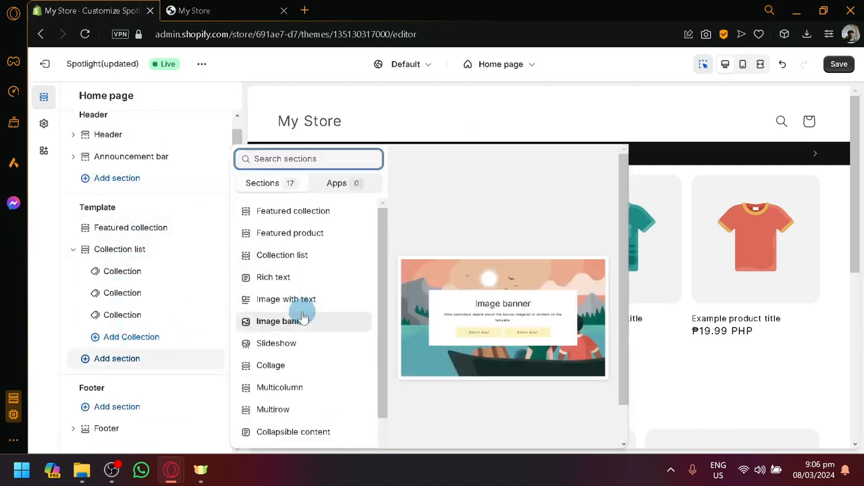
{"action": "scroll", "coordinate": [305, 356], "scroll_direction": "down", "scroll_amount": 1}
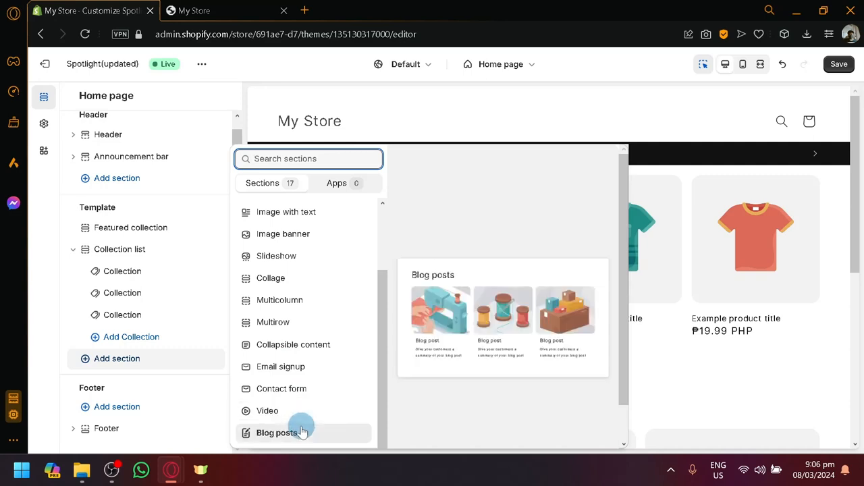
{"action": "scroll", "coordinate": [302, 432], "scroll_direction": "up", "scroll_amount": 2}
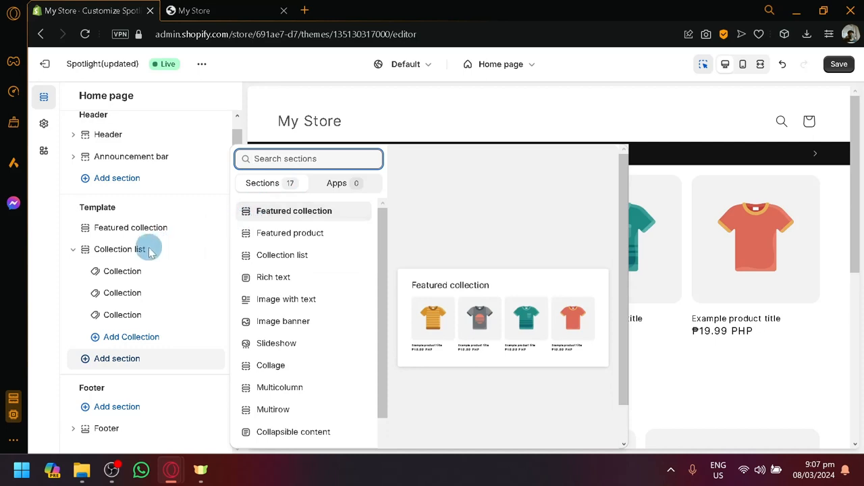
{"action": "left_click", "coordinate": [106, 405]}
{"action": "left_click", "coordinate": [106, 406]}
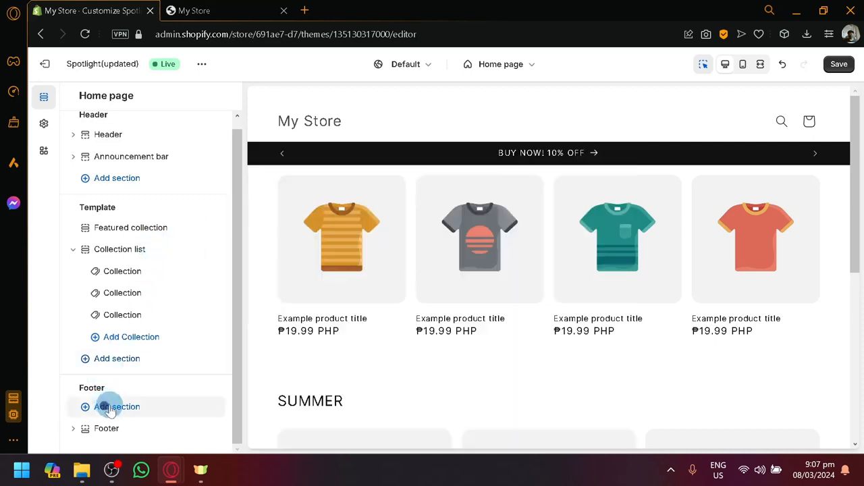
{"action": "left_click", "coordinate": [67, 415]}
{"action": "scroll", "coordinate": [551, 334], "scroll_direction": "down", "scroll_amount": 5}
{"action": "scroll", "coordinate": [551, 337], "scroll_direction": "up", "scroll_amount": 5}
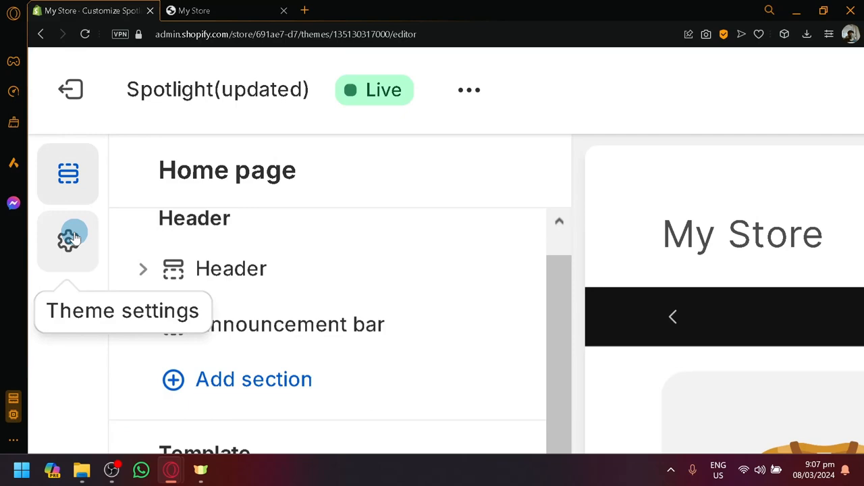
Open the theme settings and look through the whole list of setting categories.
{"action": "left_click", "coordinate": [70, 239]}
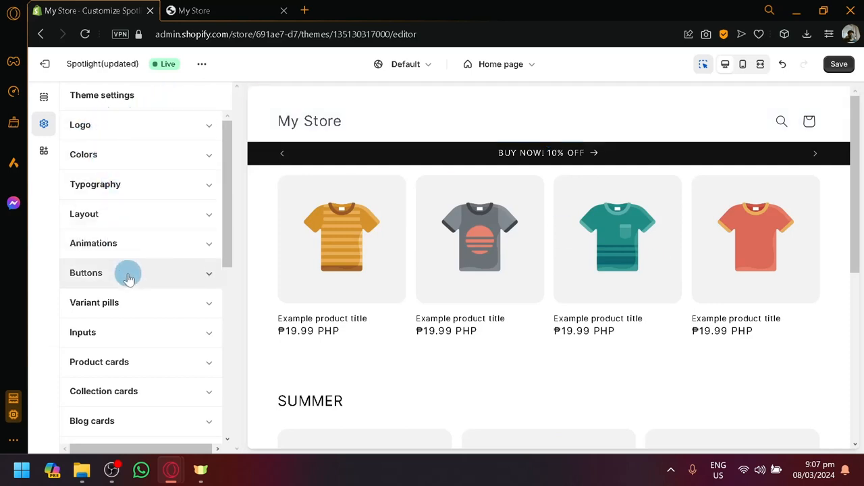
{"action": "scroll", "coordinate": [121, 280], "scroll_direction": "down", "scroll_amount": 3}
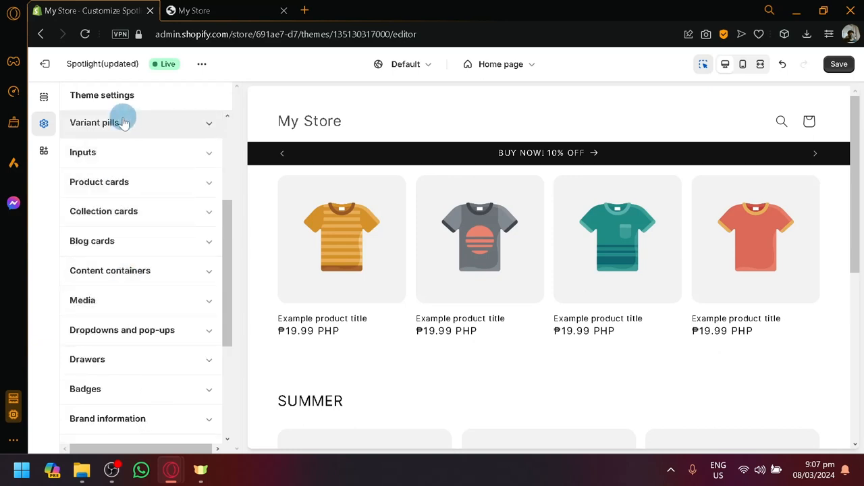
{"action": "scroll", "coordinate": [118, 290], "scroll_direction": "down", "scroll_amount": 3}
{"action": "scroll", "coordinate": [108, 393], "scroll_direction": "up", "scroll_amount": 6}
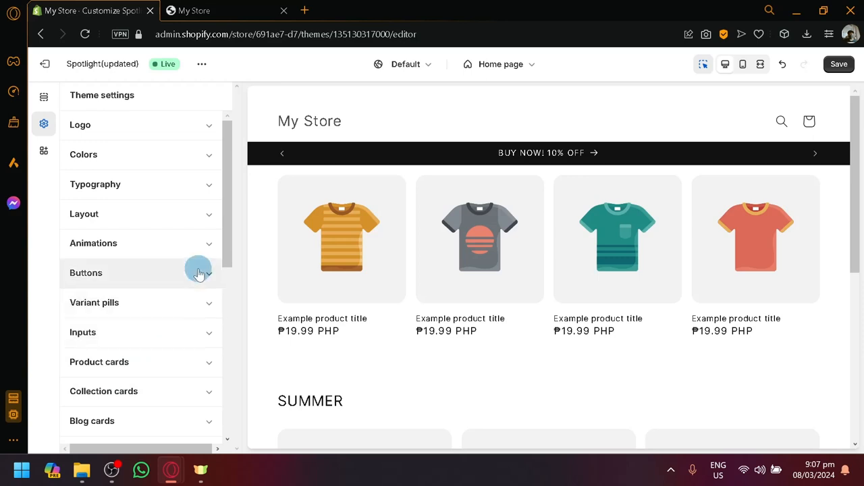
Set the theme's logo to the green-and-white marbled image from the Staff Favorites free images.
{"action": "left_click", "coordinate": [210, 127]}
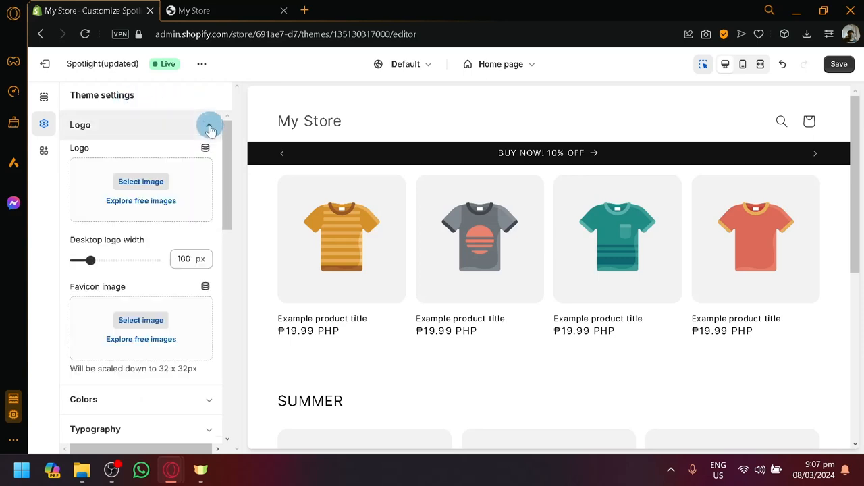
{"action": "left_click", "coordinate": [152, 202]}
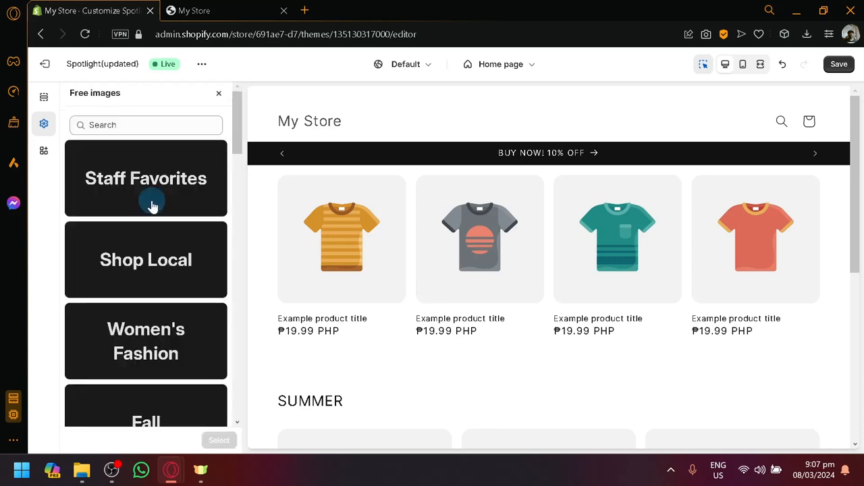
{"action": "left_click", "coordinate": [152, 205]}
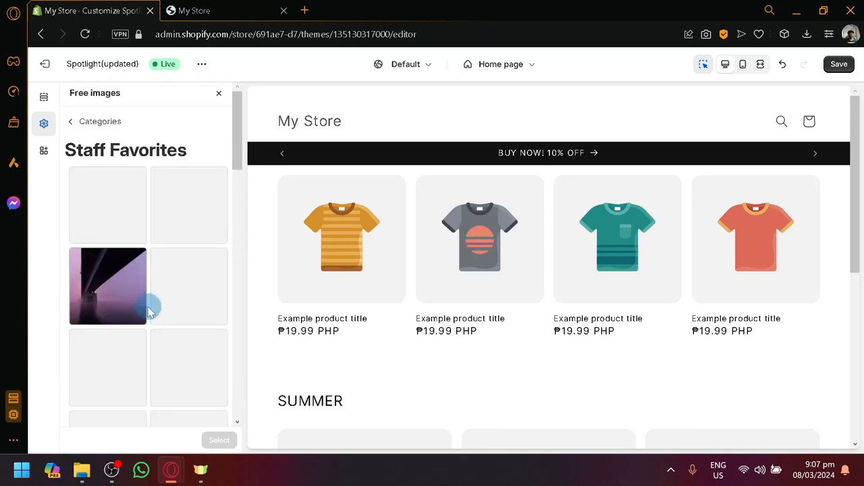
{"action": "scroll", "coordinate": [149, 311], "scroll_direction": "down", "scroll_amount": 3}
{"action": "scroll", "coordinate": [147, 313], "scroll_direction": "up", "scroll_amount": 3}
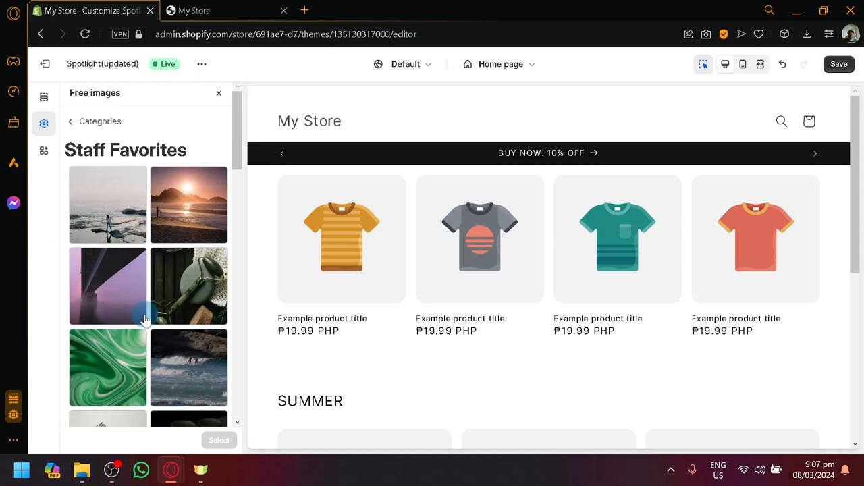
{"action": "scroll", "coordinate": [139, 323], "scroll_direction": "down", "scroll_amount": 2}
{"action": "left_click", "coordinate": [116, 286]}
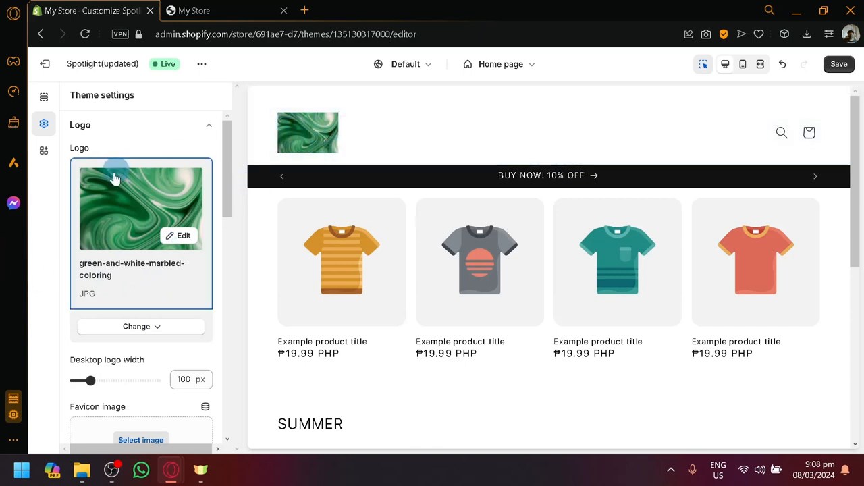
Set the desktop logo width to 130 px, check the favicon option, and collapse the Logo settings.
{"action": "scroll", "coordinate": [147, 294], "scroll_direction": "down", "scroll_amount": 1}
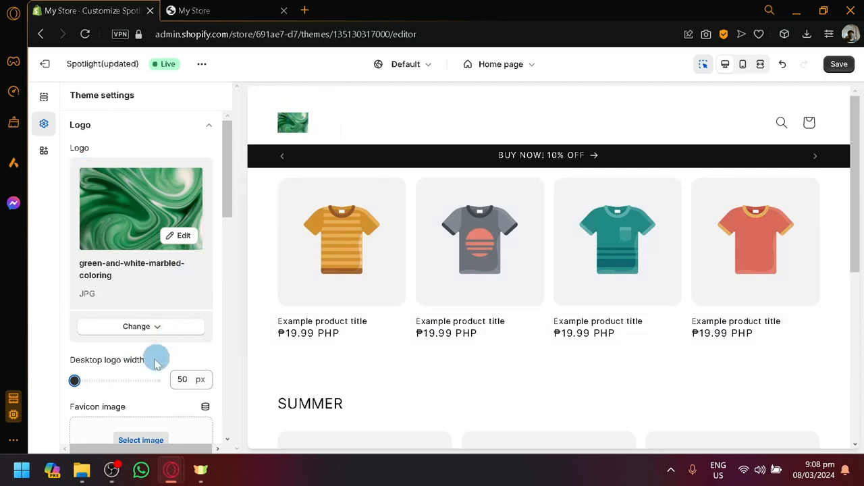
{"action": "left_click_drag", "start_coordinate": [145, 383], "coordinate": [172, 381]}
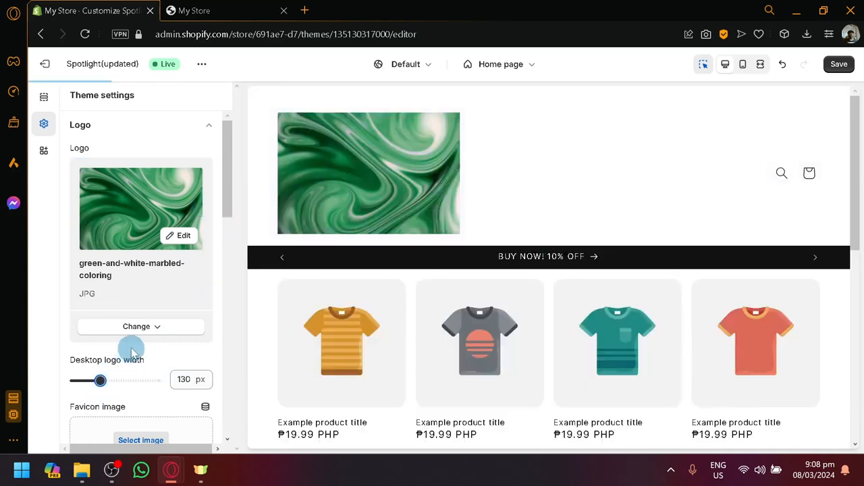
{"action": "scroll", "coordinate": [130, 346], "scroll_direction": "down", "scroll_amount": 3}
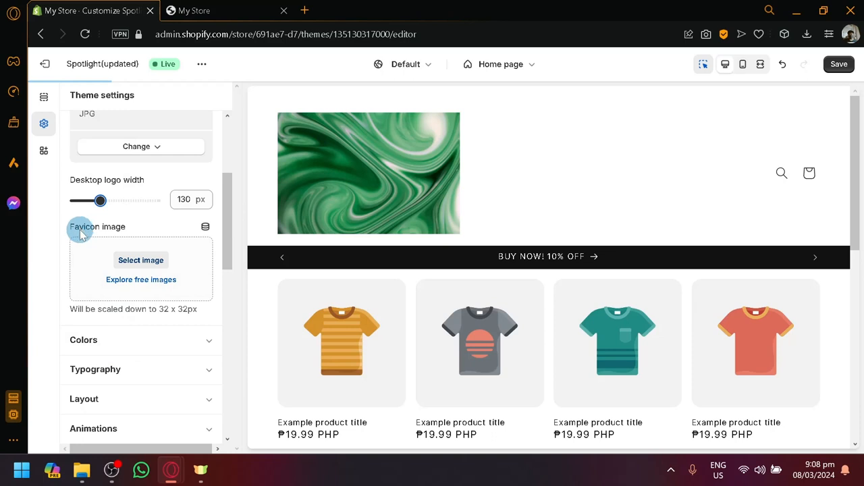
{"action": "scroll", "coordinate": [85, 233], "scroll_direction": "up", "scroll_amount": 3}
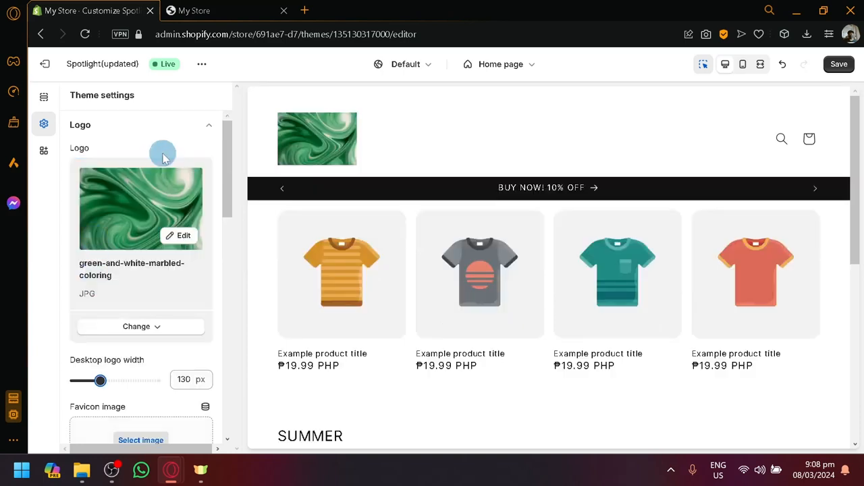
{"action": "left_click", "coordinate": [208, 129]}
Examine the theme's color schemes, including the individual colors of Scheme 2 and Scheme 5, against the home page preview.
{"action": "left_click", "coordinate": [203, 152]}
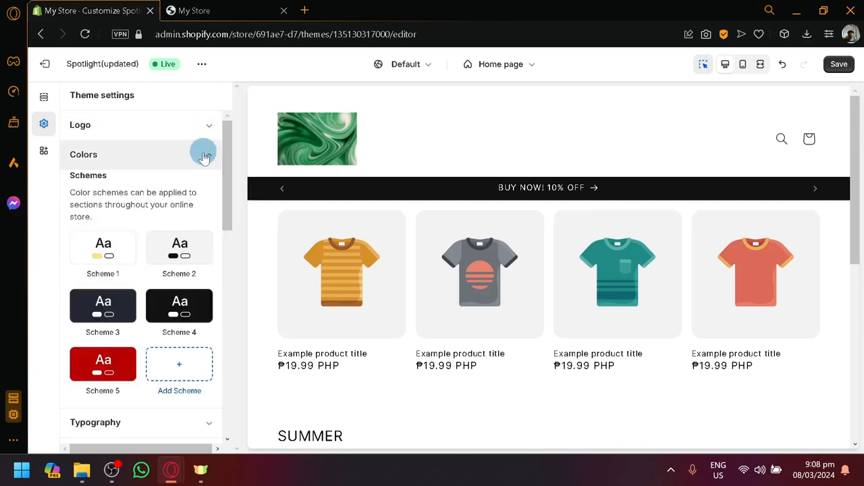
{"action": "scroll", "coordinate": [513, 297], "scroll_direction": "down", "scroll_amount": 10}
{"action": "scroll", "coordinate": [473, 271], "scroll_direction": "up", "scroll_amount": 10}
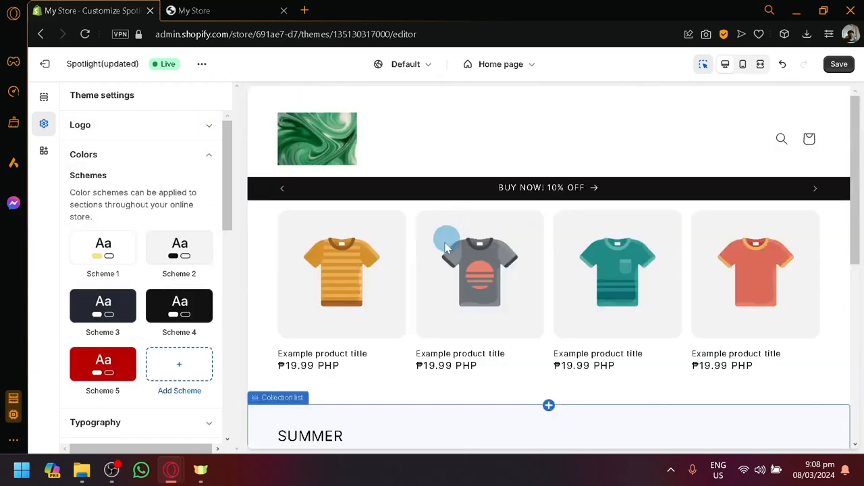
{"action": "scroll", "coordinate": [424, 233], "scroll_direction": "down", "scroll_amount": 4}
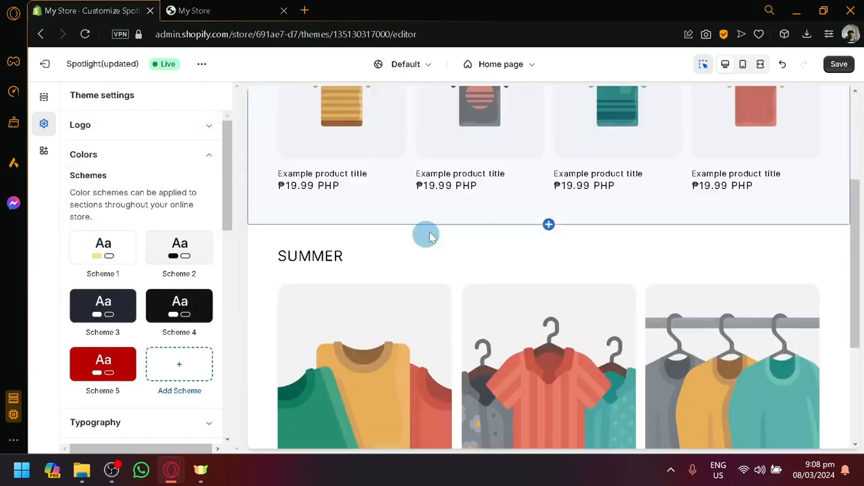
{"action": "scroll", "coordinate": [579, 249], "scroll_direction": "down", "scroll_amount": 2}
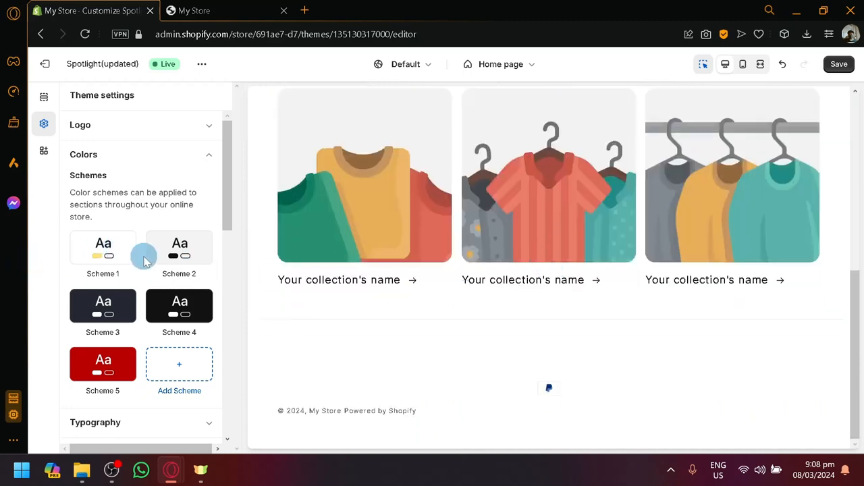
{"action": "left_click", "coordinate": [175, 263]}
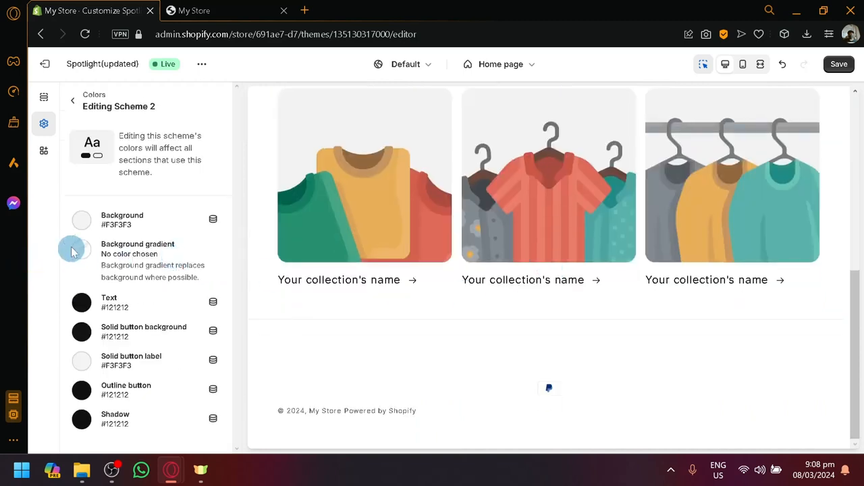
{"action": "left_click", "coordinate": [74, 105]}
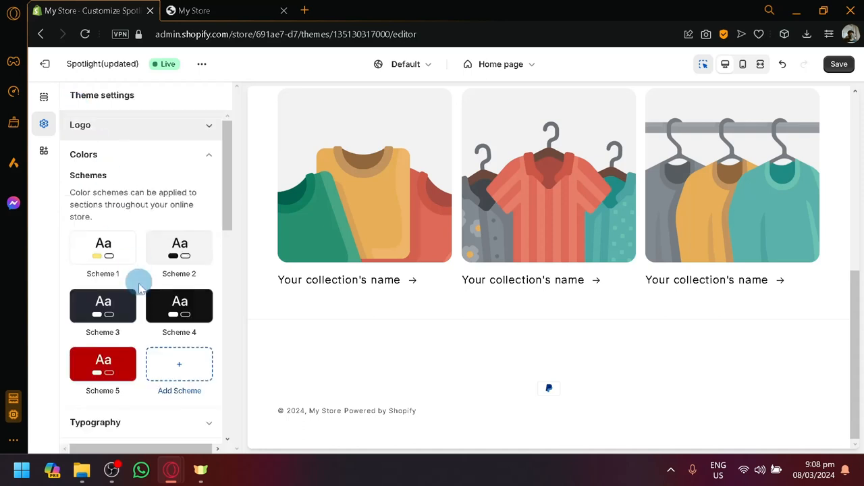
{"action": "left_click", "coordinate": [111, 377]}
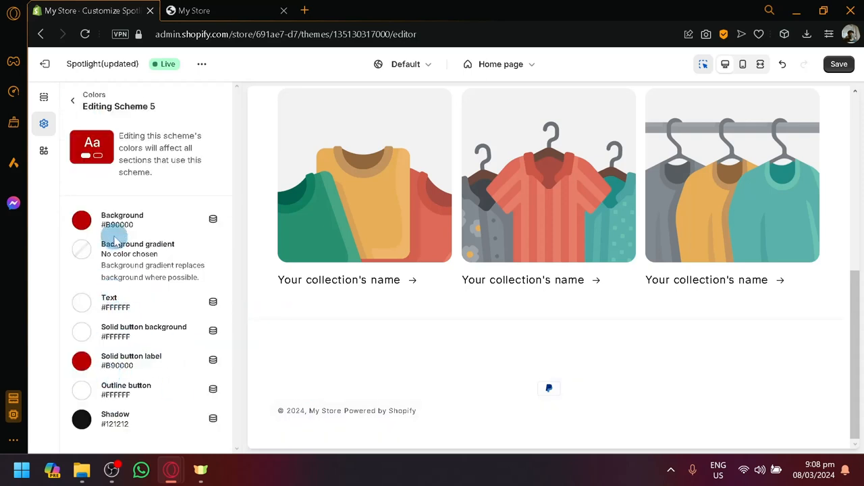
{"action": "left_click", "coordinate": [72, 100]}
{"action": "scroll", "coordinate": [139, 249], "scroll_direction": "down", "scroll_amount": 3}
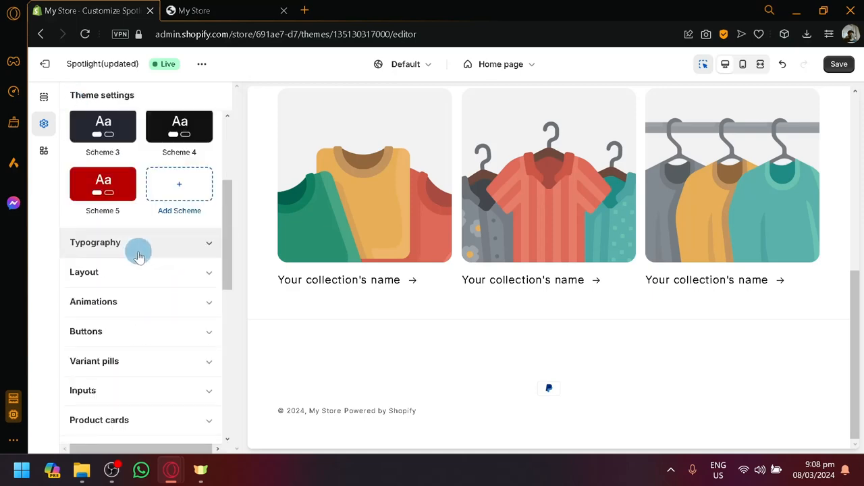
{"action": "scroll", "coordinate": [155, 222], "scroll_direction": "up", "scroll_amount": 3}
{"action": "scroll", "coordinate": [432, 277], "scroll_direction": "up", "scroll_amount": 4}
{"action": "scroll", "coordinate": [432, 276], "scroll_direction": "up", "scroll_amount": 2}
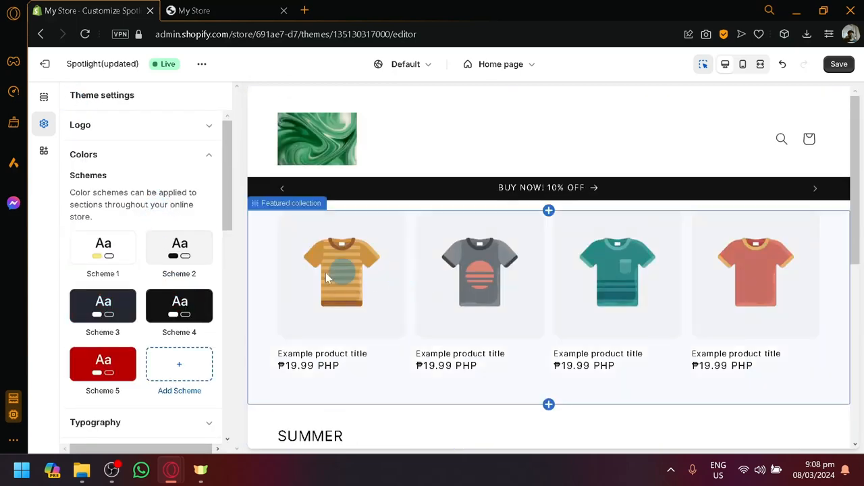
Inspect Scheme 3's colors and its background color choices, review the home page, and check Scheme 1.
{"action": "left_click", "coordinate": [114, 304]}
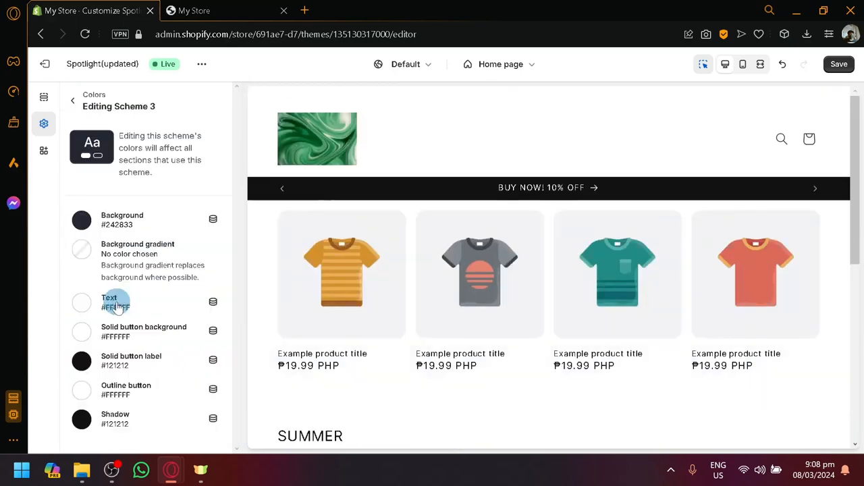
{"action": "left_click", "coordinate": [81, 220]}
{"action": "left_click", "coordinate": [105, 156]}
{"action": "left_click", "coordinate": [88, 115]}
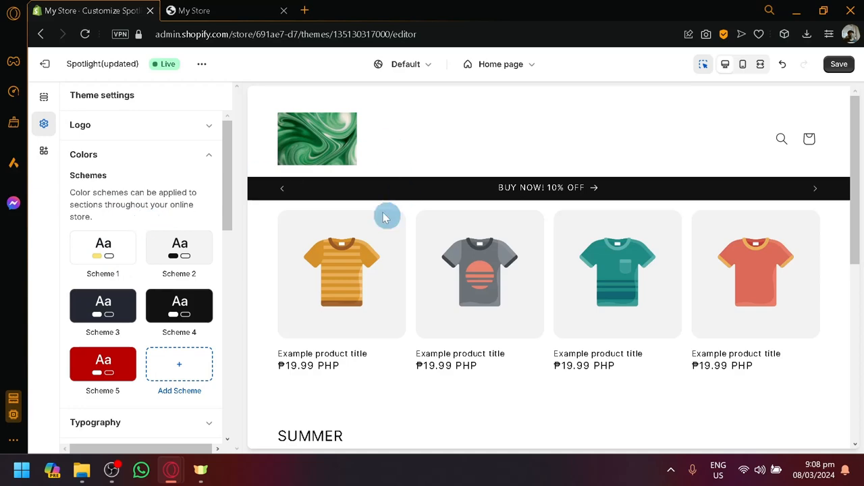
{"action": "scroll", "coordinate": [435, 217], "scroll_direction": "down", "scroll_amount": 6}
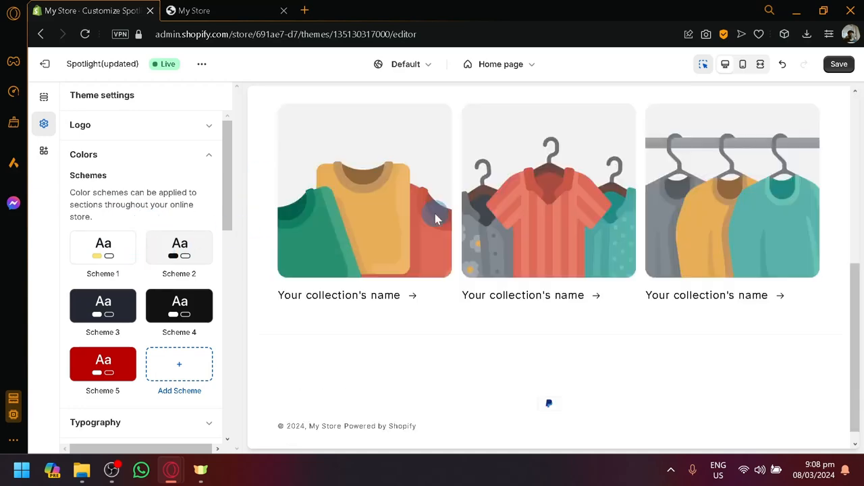
{"action": "scroll", "coordinate": [435, 218], "scroll_direction": "up", "scroll_amount": 3}
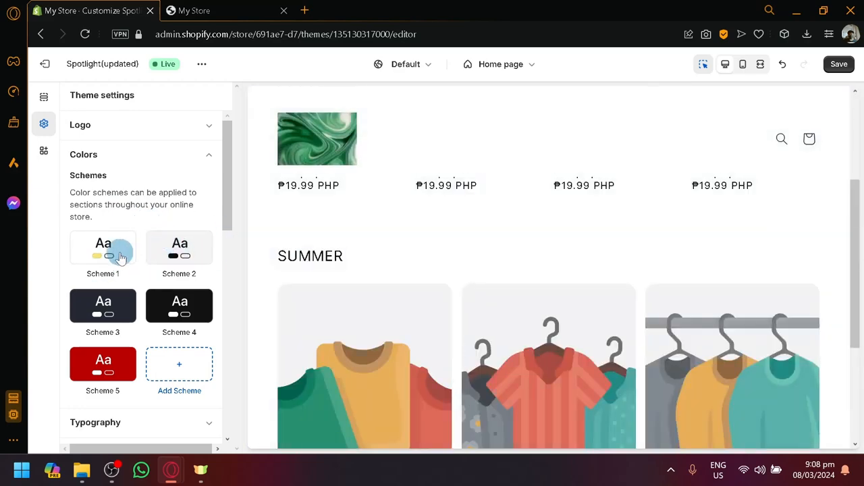
{"action": "left_click", "coordinate": [119, 255]}
{"action": "left_click", "coordinate": [73, 105]}
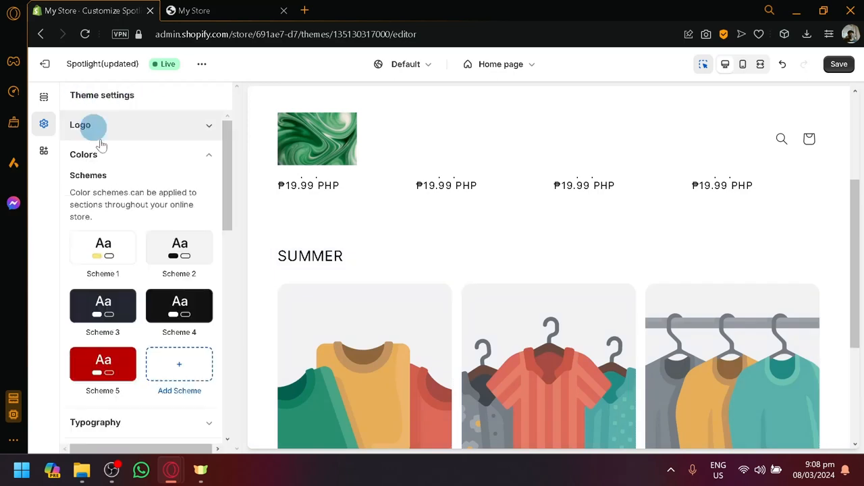
Set the background color of Scheme 2 to the gray #7F7D7D and return to the list of color schemes.
{"action": "left_click", "coordinate": [173, 248]}
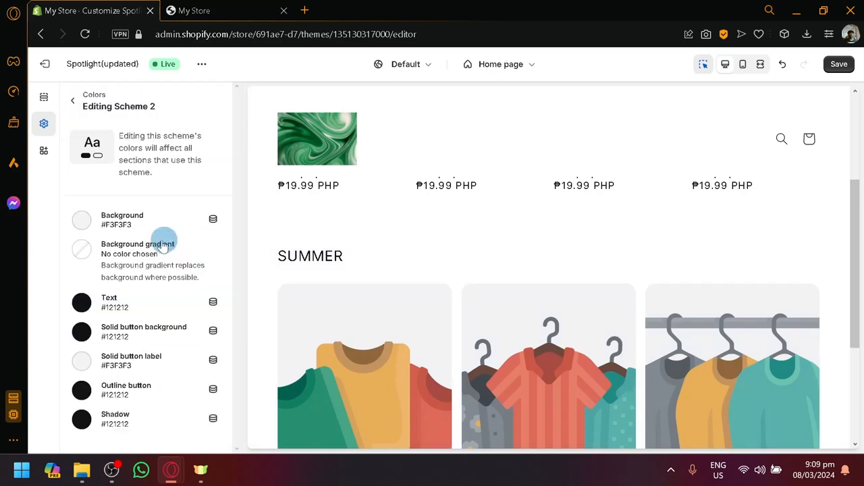
{"action": "scroll", "coordinate": [324, 268], "scroll_direction": "up", "scroll_amount": 3}
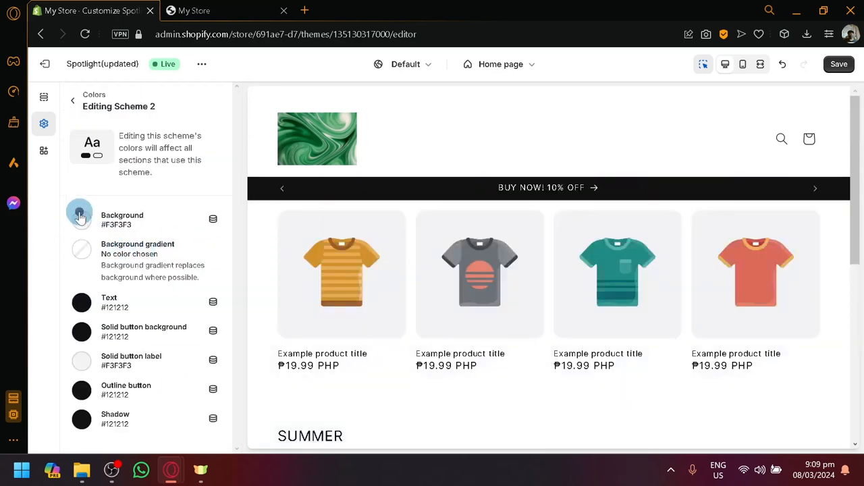
{"action": "left_click", "coordinate": [81, 219]}
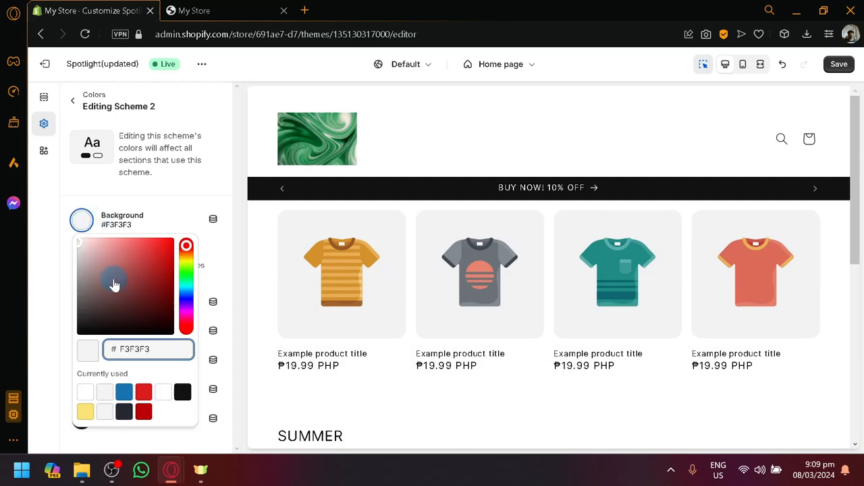
{"action": "left_click", "coordinate": [97, 280]}
{"action": "left_click", "coordinate": [77, 285]}
{"action": "left_click", "coordinate": [226, 181]}
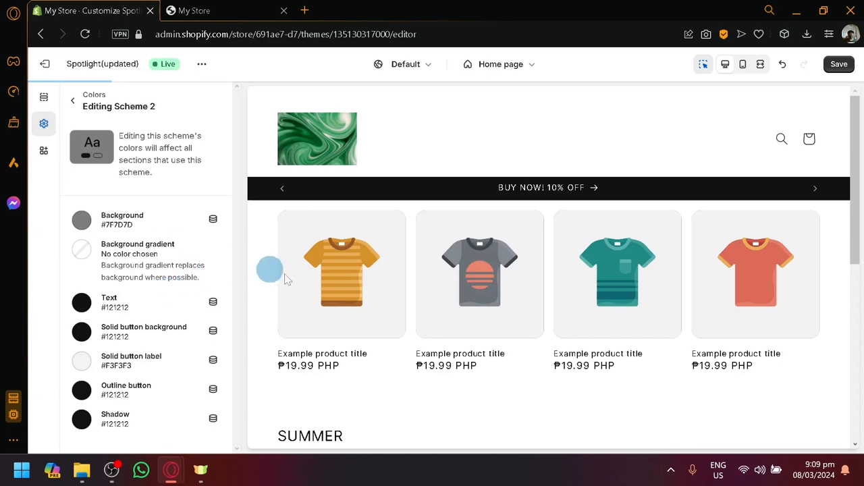
{"action": "left_click", "coordinate": [69, 106]}
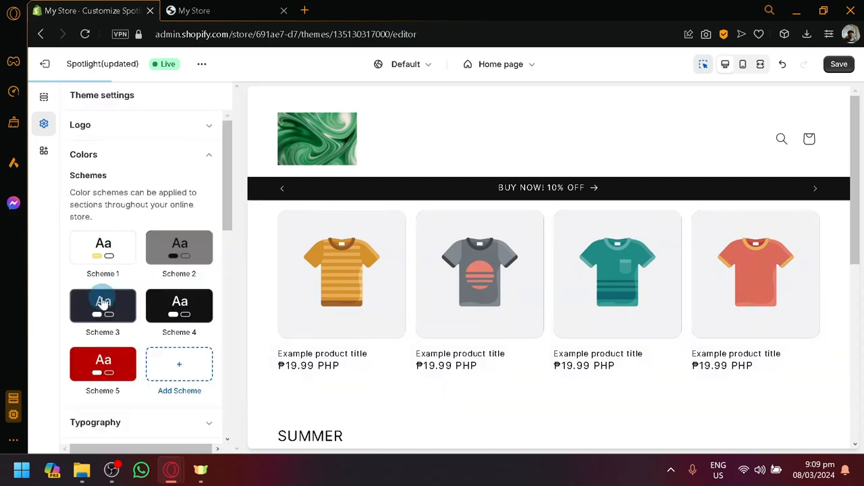
Try a gray #888888 background on Scheme 1, restore it to #FFFFFF, and return to the theme settings.
{"action": "left_click", "coordinate": [102, 248]}
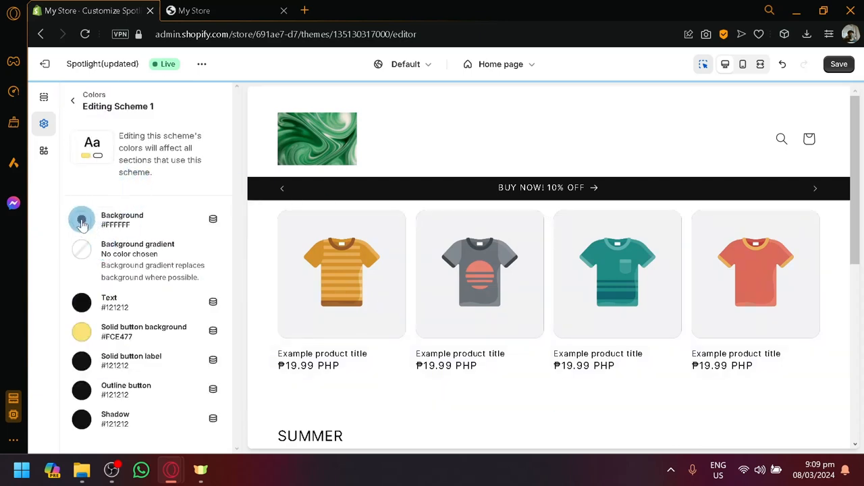
{"action": "left_click", "coordinate": [82, 221]}
{"action": "left_click_drag", "start_coordinate": [74, 287], "coordinate": [74, 284]}
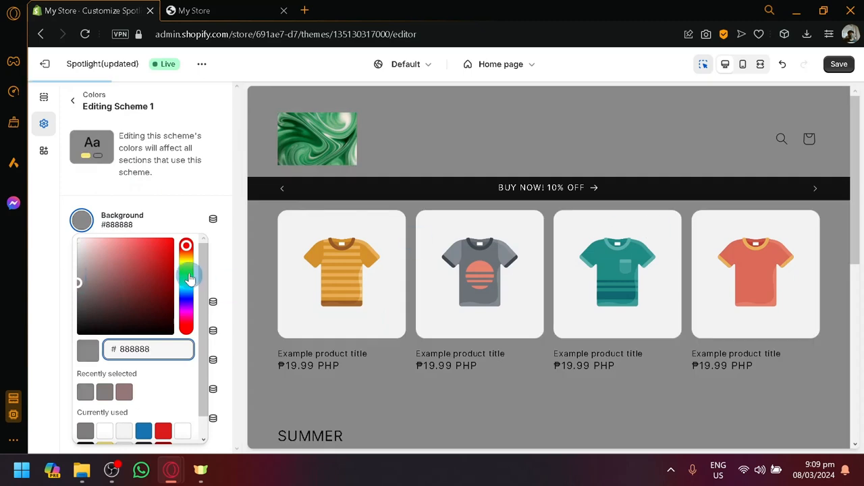
{"action": "mouse_move", "coordinate": [131, 259]}
{"action": "left_mouse_down"}
{"action": "mouse_move", "coordinate": [183, 296]}
{"action": "mouse_move", "coordinate": [77, 226]}
{"action": "mouse_move", "coordinate": [83, 218]}
{"action": "left_mouse_up"}
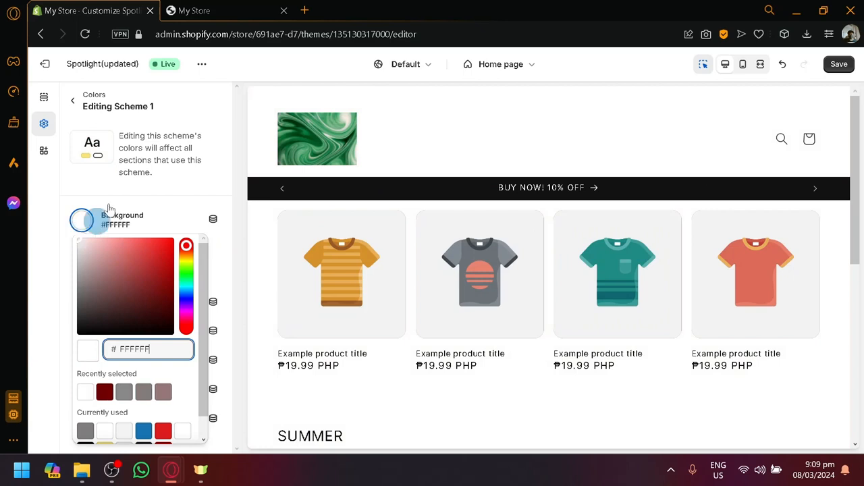
{"action": "left_click", "coordinate": [73, 100]}
Set the headings font in the Typography settings to Anonymous Pro Regular.
{"action": "scroll", "coordinate": [97, 323], "scroll_direction": "down", "scroll_amount": 2}
{"action": "scroll", "coordinate": [102, 318], "scroll_direction": "down", "scroll_amount": 2}
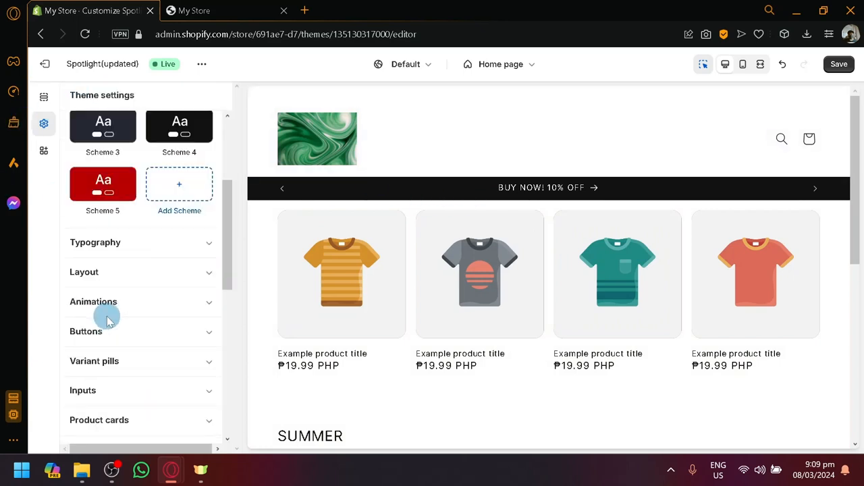
{"action": "left_click", "coordinate": [142, 239]}
{"action": "scroll", "coordinate": [167, 234], "scroll_direction": "up", "scroll_amount": 3}
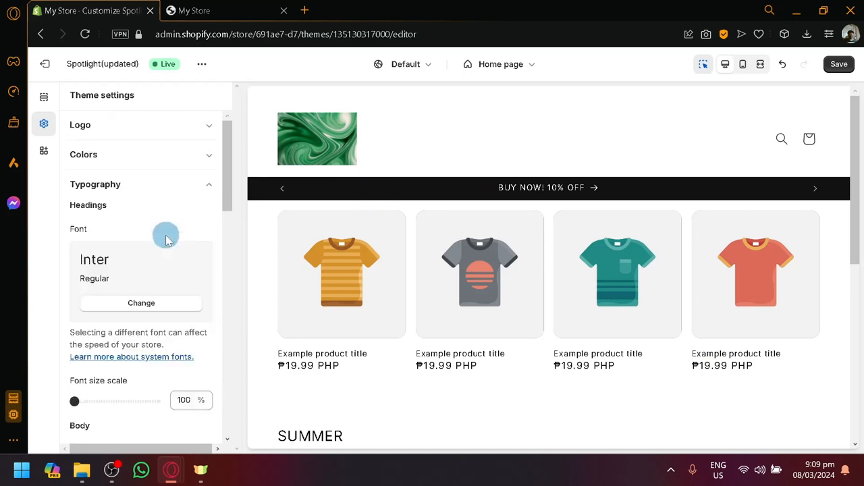
{"action": "left_click", "coordinate": [157, 305]}
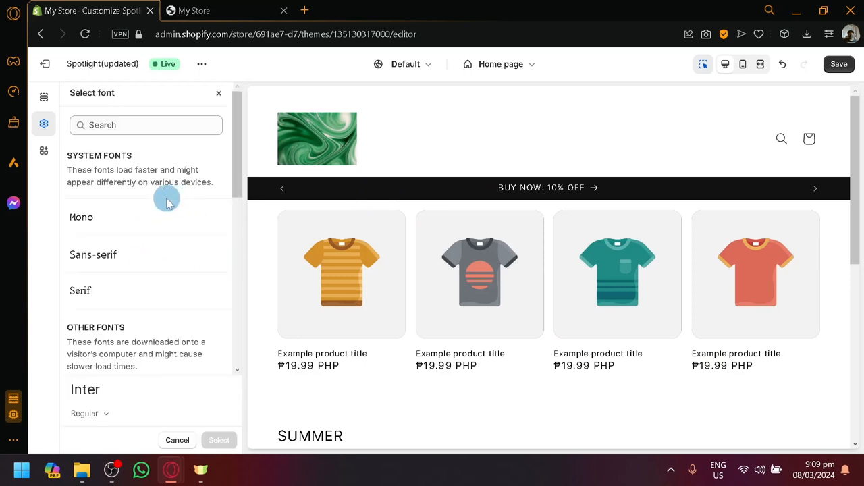
{"action": "scroll", "coordinate": [102, 270], "scroll_direction": "down", "scroll_amount": 5}
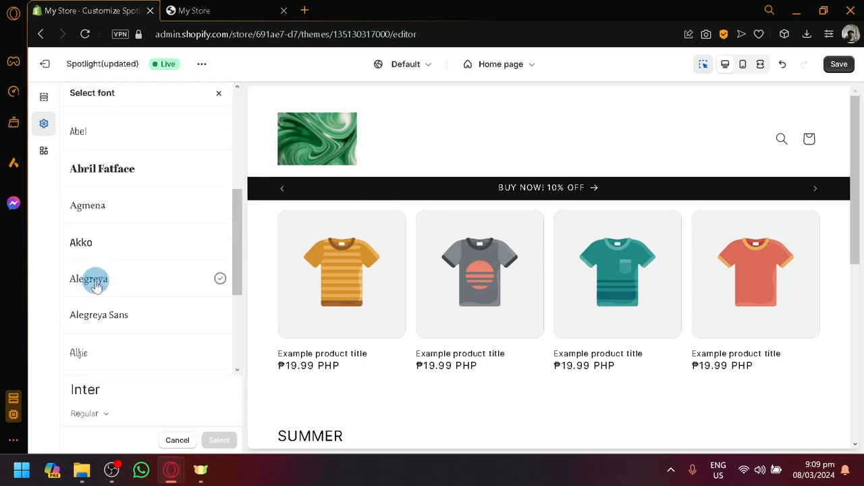
{"action": "scroll", "coordinate": [96, 285], "scroll_direction": "down", "scroll_amount": 2}
{"action": "left_click_drag", "start_coordinate": [110, 263], "coordinate": [122, 208]}
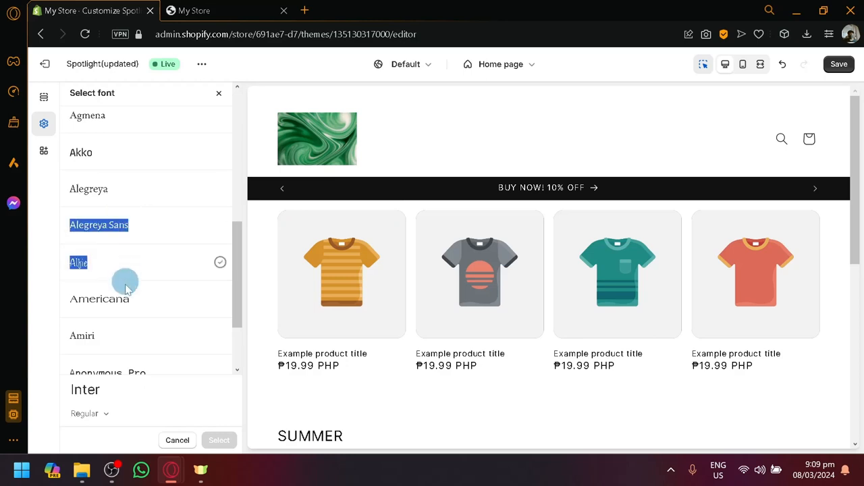
{"action": "scroll", "coordinate": [125, 291], "scroll_direction": "down", "scroll_amount": 3}
{"action": "left_click", "coordinate": [126, 309]}
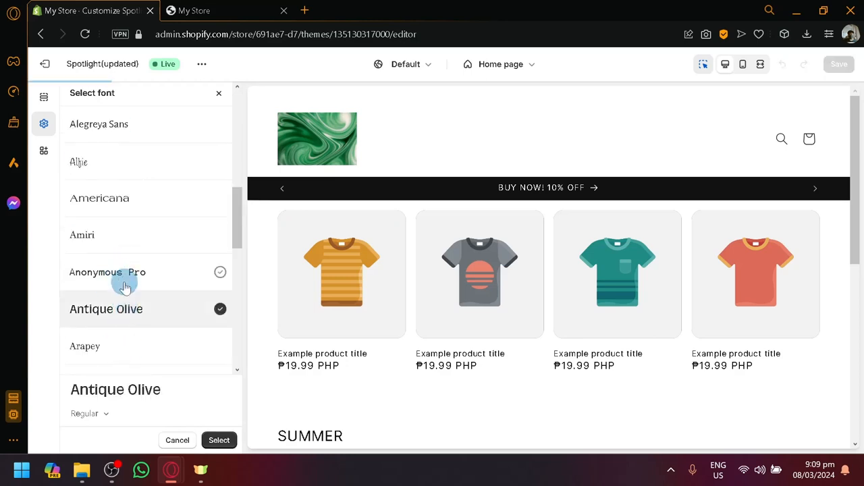
{"action": "left_click", "coordinate": [124, 284]}
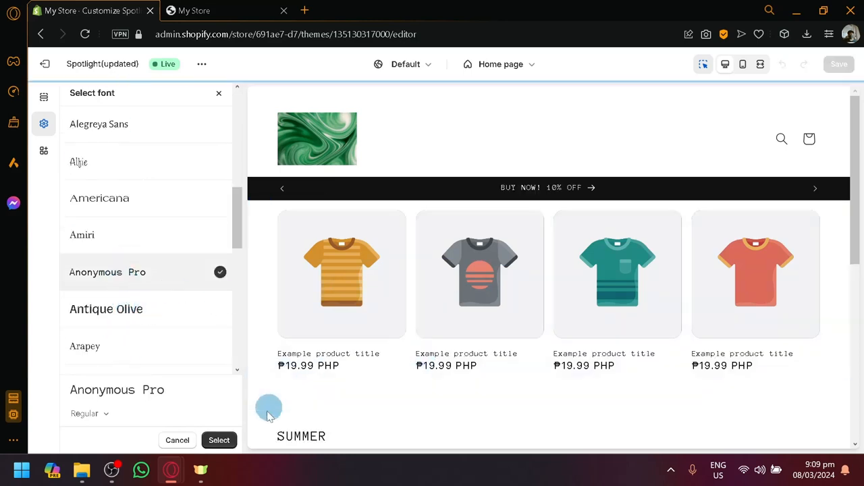
{"action": "left_click", "coordinate": [219, 440]}
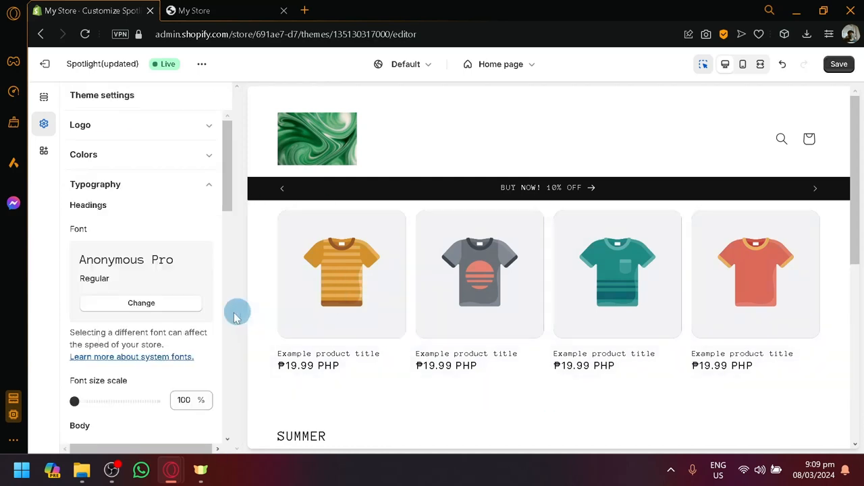
Try a 150% font size scale for headings, check it on the home page, and set it back to 100%.
{"action": "scroll", "coordinate": [162, 232], "scroll_direction": "down", "scroll_amount": 3}
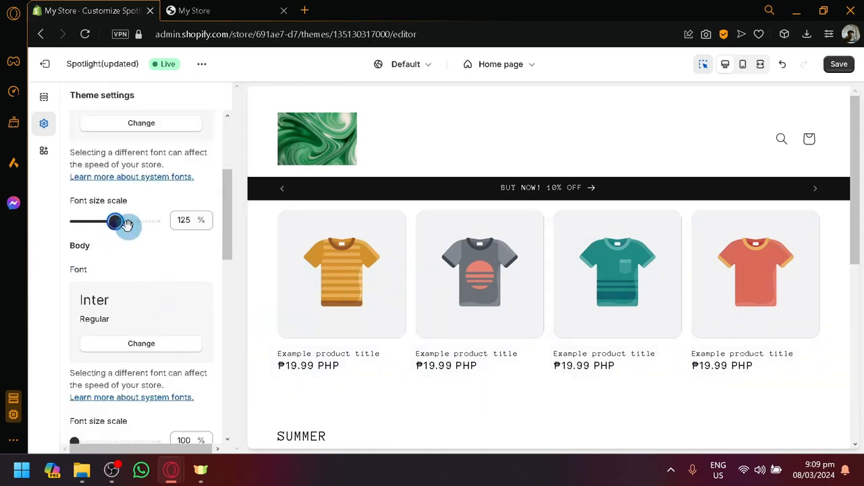
{"action": "left_click_drag", "start_coordinate": [127, 224], "coordinate": [162, 221]}
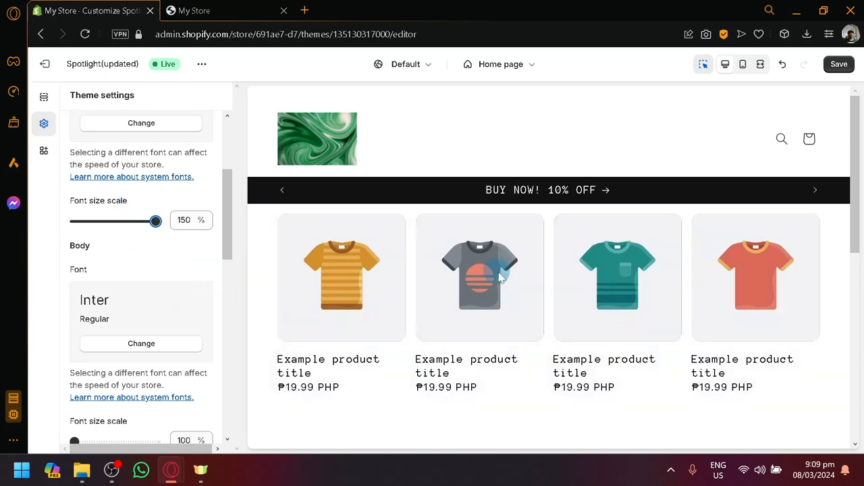
{"action": "scroll", "coordinate": [500, 277], "scroll_direction": "down", "scroll_amount": 10}
{"action": "scroll", "coordinate": [355, 245], "scroll_direction": "up", "scroll_amount": 8}
{"action": "left_click_drag", "start_coordinate": [156, 221], "coordinate": [23, 212]}
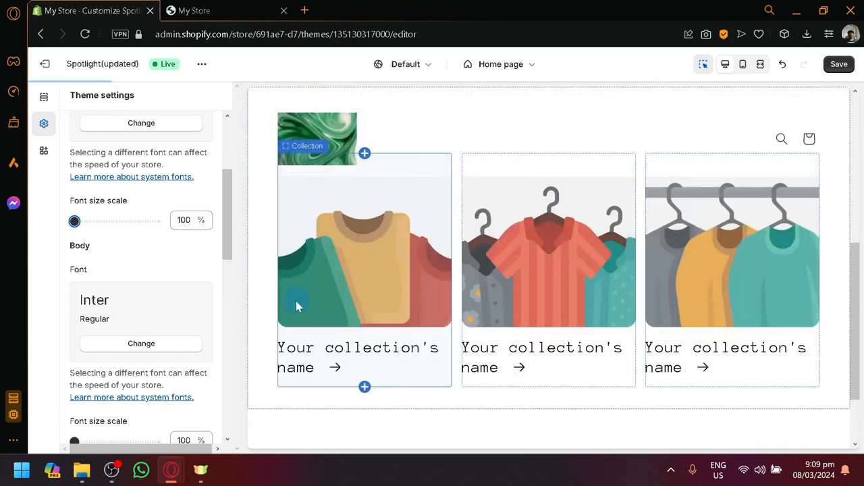
Review the font and font size scale options for Headings and Body in the Typography settings.
{"action": "scroll", "coordinate": [131, 285], "scroll_direction": "down", "scroll_amount": 1}
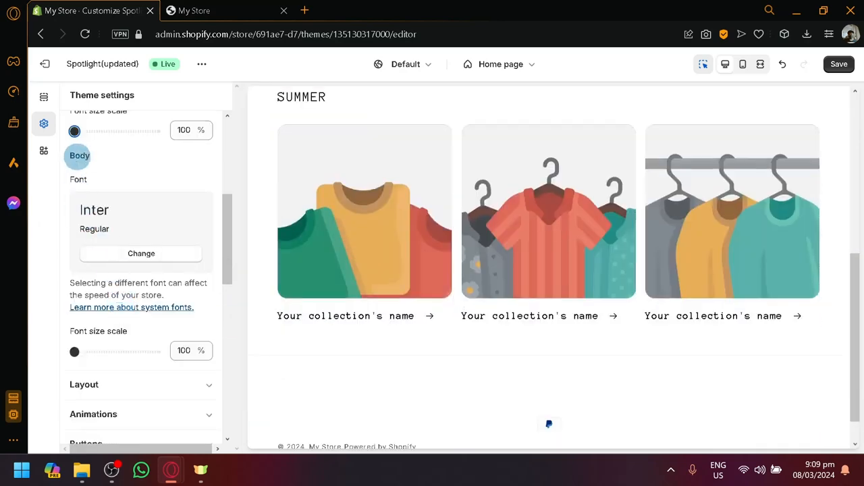
{"action": "scroll", "coordinate": [94, 189], "scroll_direction": "up", "scroll_amount": 3}
{"action": "scroll", "coordinate": [112, 241], "scroll_direction": "down", "scroll_amount": 2}
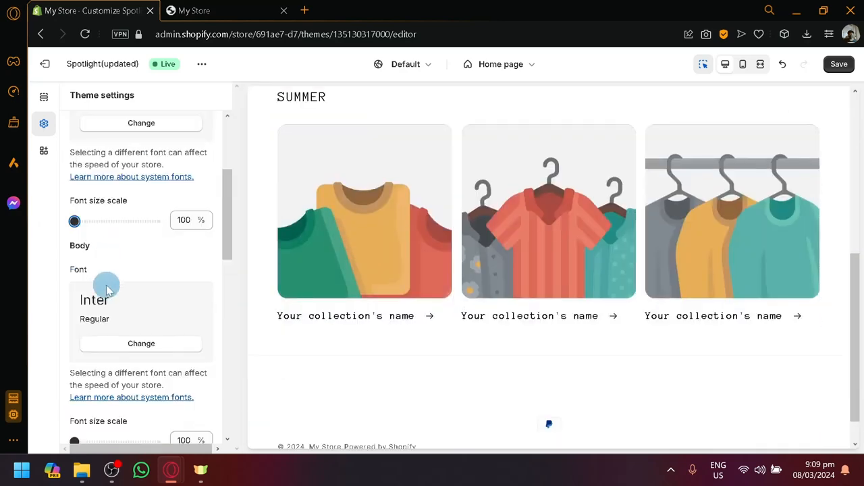
{"action": "scroll", "coordinate": [106, 286], "scroll_direction": "up", "scroll_amount": 2}
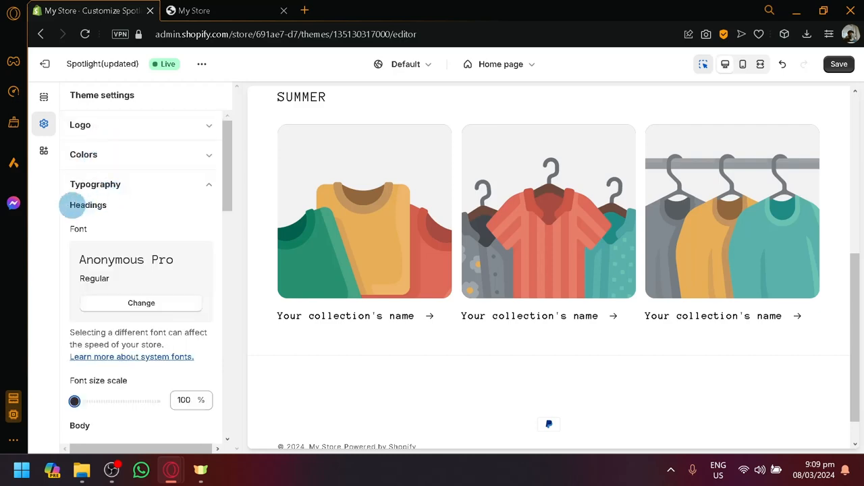
{"action": "left_click_drag", "start_coordinate": [74, 205], "coordinate": [110, 209]}
{"action": "scroll", "coordinate": [110, 241], "scroll_direction": "down", "scroll_amount": 2}
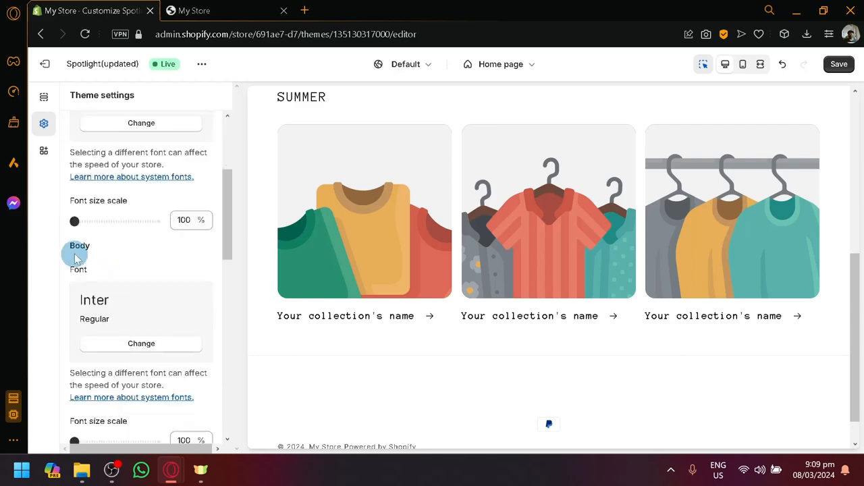
{"action": "scroll", "coordinate": [77, 257], "scroll_direction": "down", "scroll_amount": 1}
Compare the product and collection text on the home page with the Body typography settings.
{"action": "scroll", "coordinate": [463, 286], "scroll_direction": "up", "scroll_amount": 5}
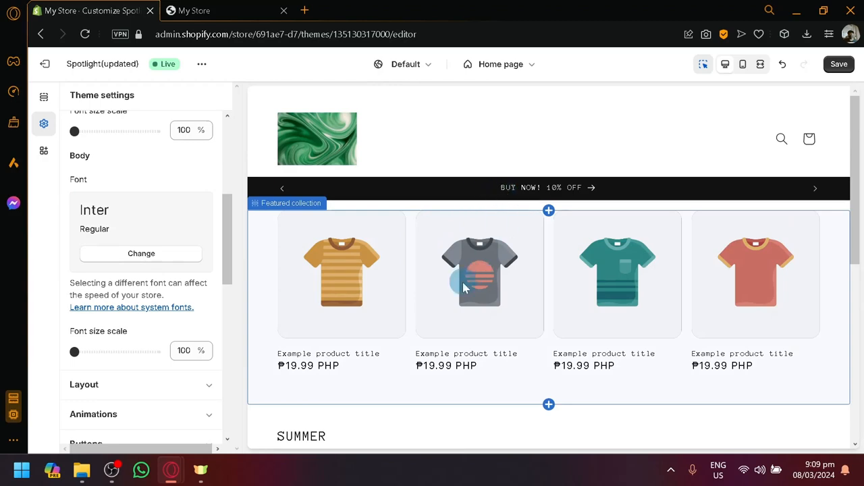
{"action": "scroll", "coordinate": [460, 283], "scroll_direction": "down", "scroll_amount": 1}
{"action": "scroll", "coordinate": [301, 289], "scroll_direction": "up", "scroll_amount": 1}
{"action": "scroll", "coordinate": [351, 142], "scroll_direction": "down", "scroll_amount": 1}
{"action": "scroll", "coordinate": [356, 142], "scroll_direction": "up", "scroll_amount": 1}
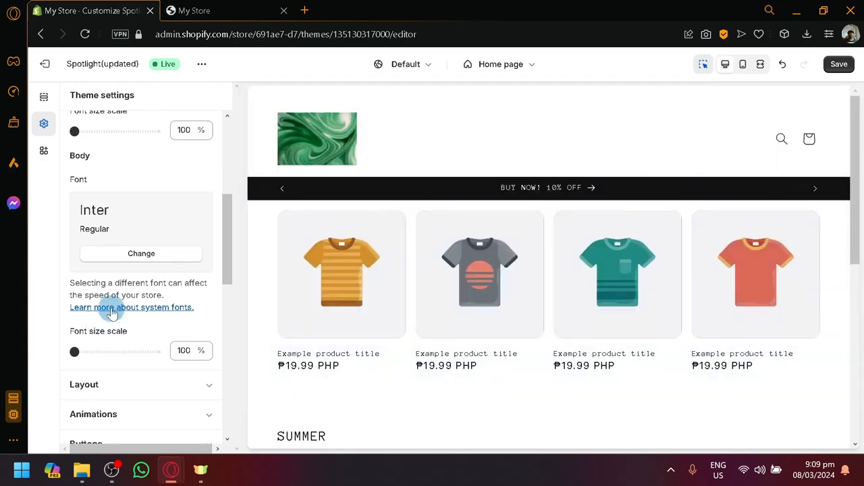
{"action": "scroll", "coordinate": [111, 311], "scroll_direction": "down", "scroll_amount": 1}
{"action": "scroll", "coordinate": [432, 247], "scroll_direction": "down", "scroll_amount": 1}
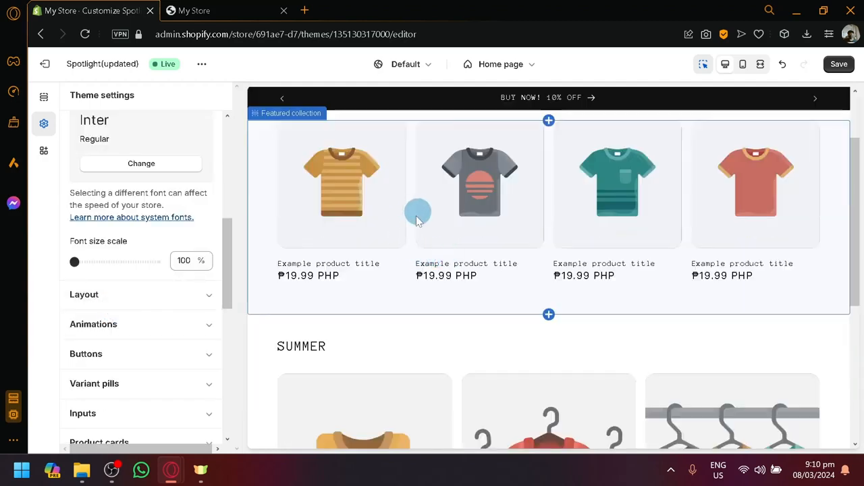
{"action": "scroll", "coordinate": [417, 222], "scroll_direction": "down", "scroll_amount": 1}
{"action": "scroll", "coordinate": [166, 301], "scroll_direction": "down", "scroll_amount": 1}
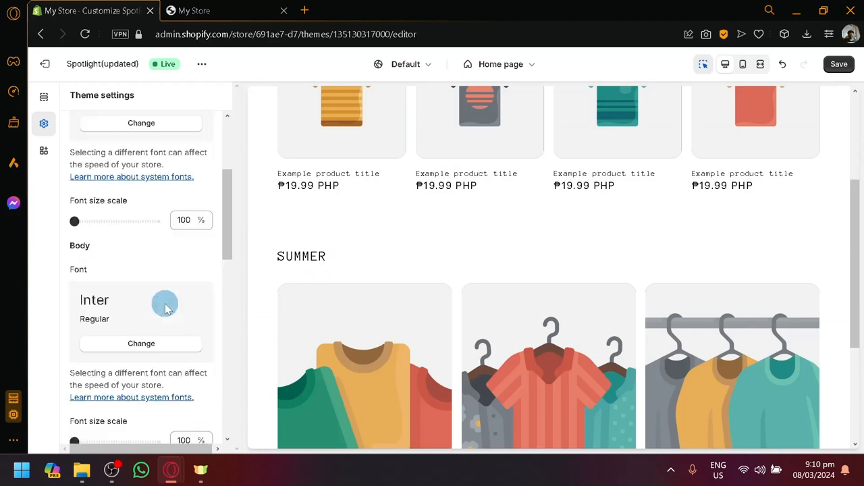
{"action": "scroll", "coordinate": [146, 322], "scroll_direction": "down", "scroll_amount": 1}
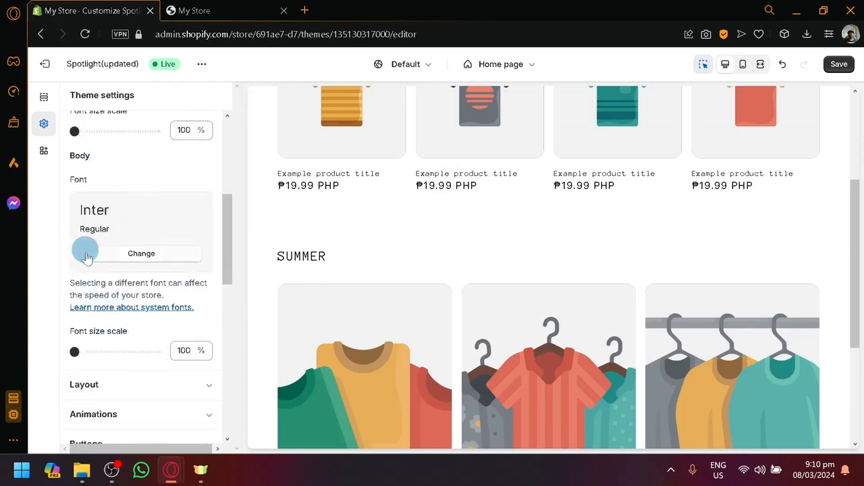
{"action": "scroll", "coordinate": [102, 264], "scroll_direction": "up", "scroll_amount": 1}
{"action": "scroll", "coordinate": [120, 295], "scroll_direction": "down", "scroll_amount": 1}
{"action": "scroll", "coordinate": [372, 330], "scroll_direction": "down", "scroll_amount": 2}
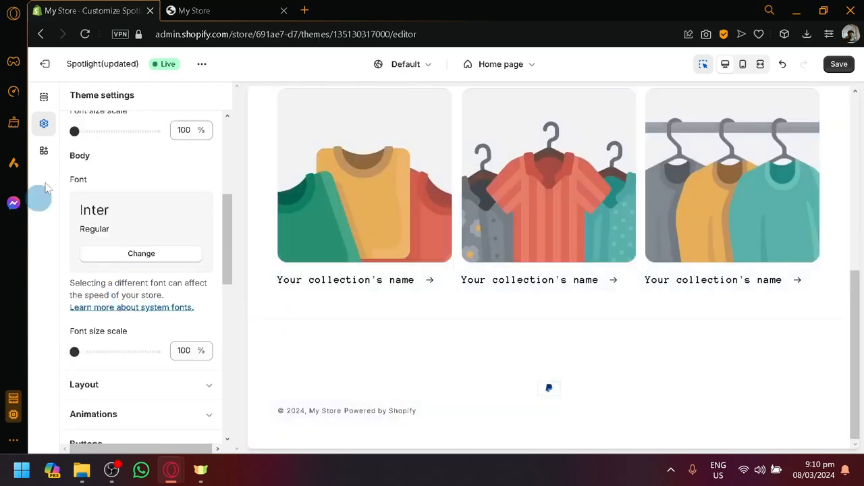
{"action": "scroll", "coordinate": [176, 247], "scroll_direction": "down", "scroll_amount": 1}
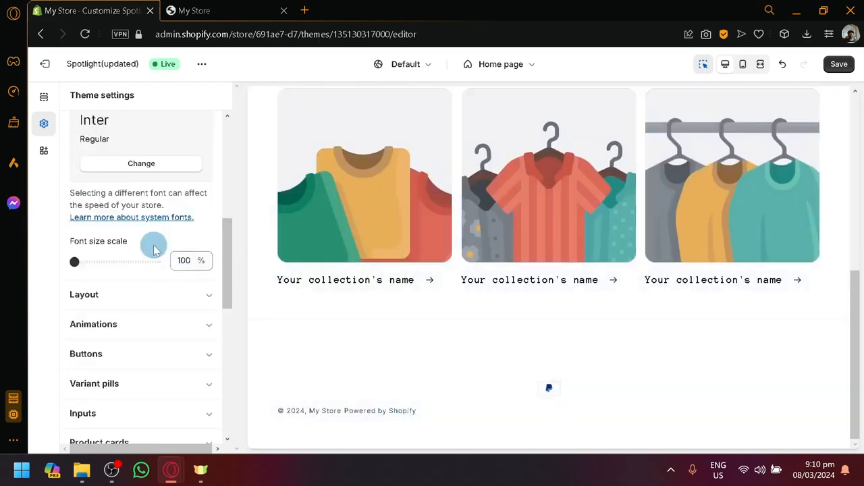
{"action": "scroll", "coordinate": [145, 250], "scroll_direction": "up", "scroll_amount": 3}
{"action": "scroll", "coordinate": [145, 243], "scroll_direction": "down", "scroll_amount": 2}
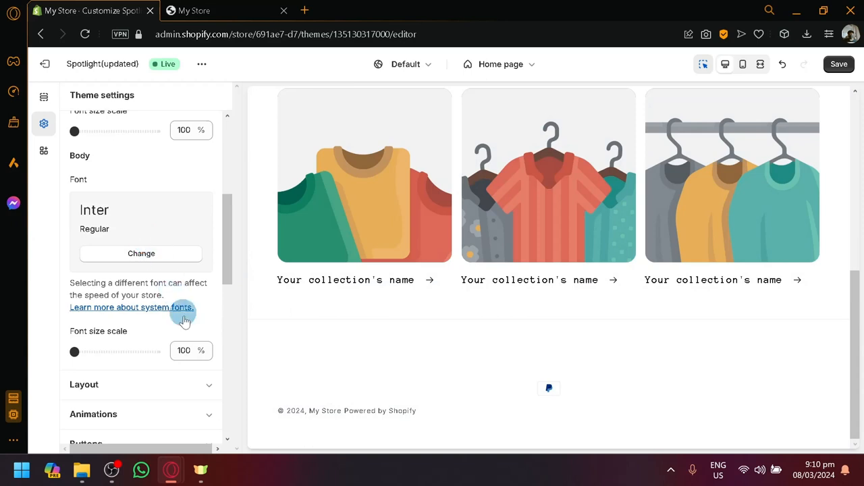
Set the page width in the Layout settings to 1300 px and check the home page preview.
{"action": "scroll", "coordinate": [199, 298], "scroll_direction": "down", "scroll_amount": 3}
{"action": "scroll", "coordinate": [164, 243], "scroll_direction": "down", "scroll_amount": 1}
{"action": "scroll", "coordinate": [164, 243], "scroll_direction": "up", "scroll_amount": 5}
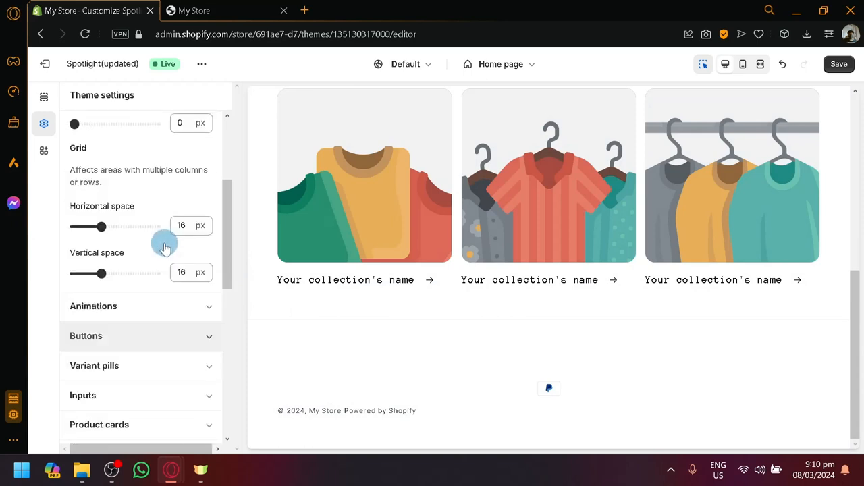
{"action": "scroll", "coordinate": [162, 252], "scroll_direction": "down", "scroll_amount": 1}
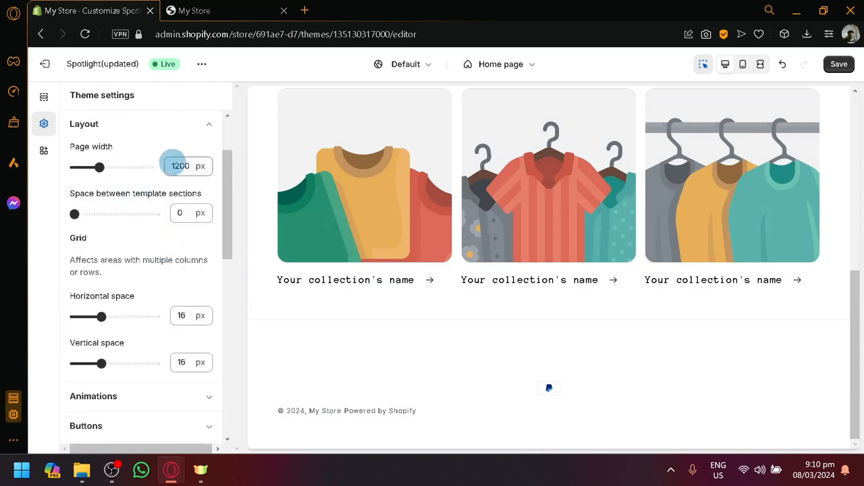
{"action": "left_click_drag", "start_coordinate": [99, 167], "coordinate": [111, 167]}
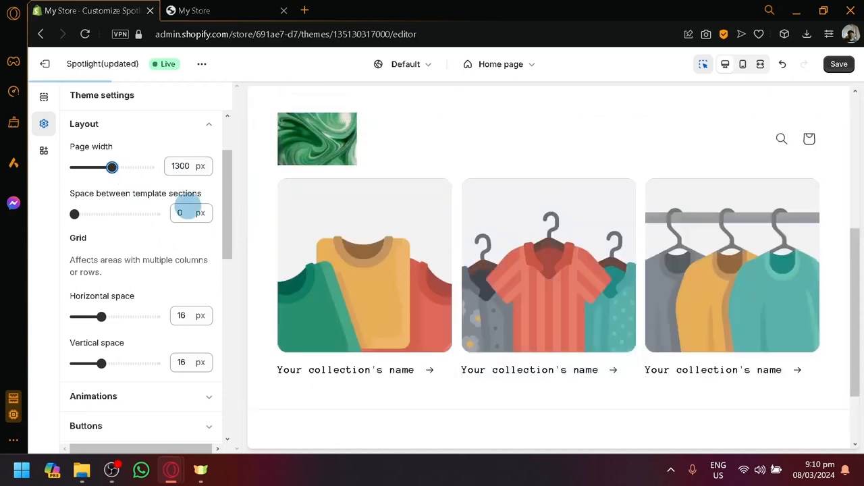
{"action": "scroll", "coordinate": [129, 166], "scroll_direction": "down", "scroll_amount": 1}
{"action": "left_click", "coordinate": [409, 262]}
{"action": "scroll", "coordinate": [189, 280], "scroll_direction": "up", "scroll_amount": 3}
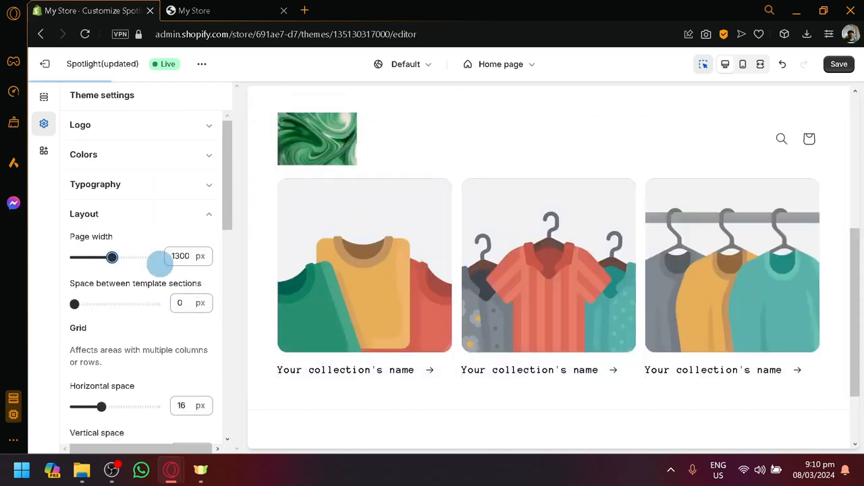
Set the space between template sections to 96 px in the Layout settings and check the gaps between the home page sections.
{"action": "scroll", "coordinate": [133, 278], "scroll_direction": "down", "scroll_amount": 2}
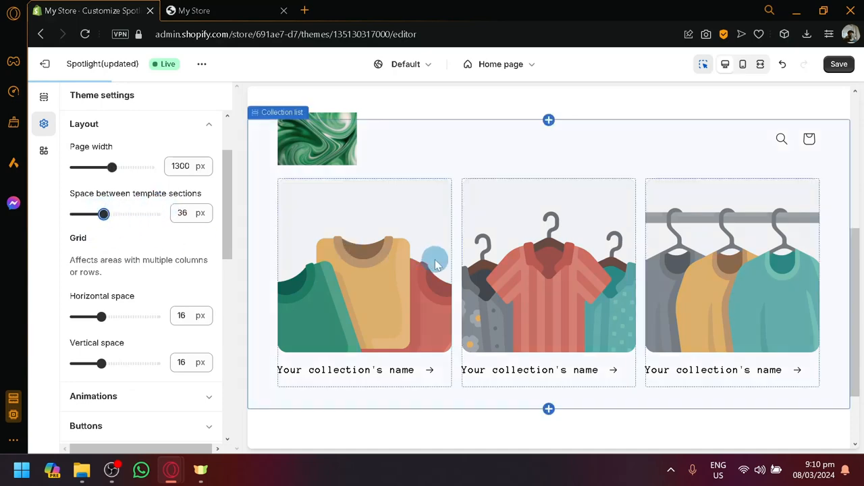
{"action": "scroll", "coordinate": [444, 282], "scroll_direction": "down", "scroll_amount": 3}
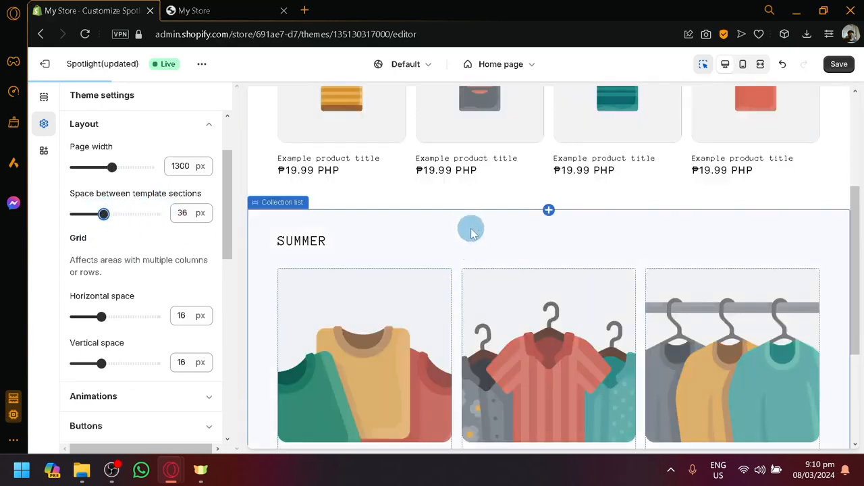
{"action": "scroll", "coordinate": [497, 267], "scroll_direction": "up", "scroll_amount": 2}
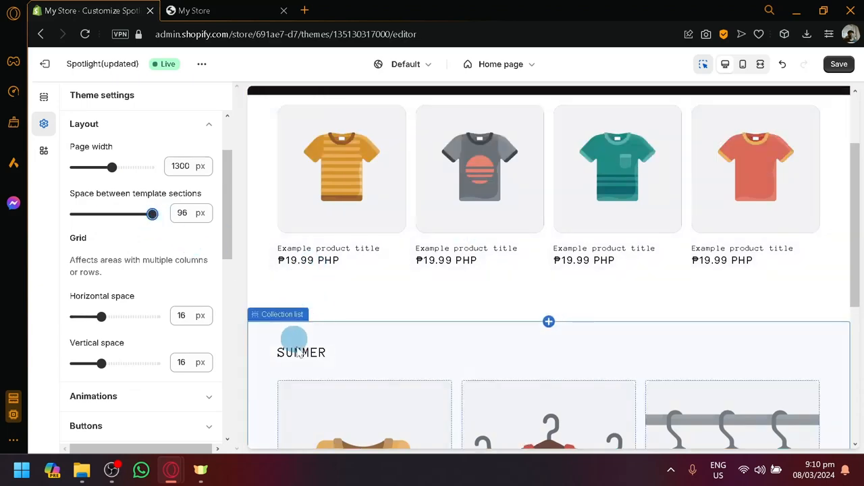
{"action": "scroll", "coordinate": [395, 361], "scroll_direction": "up", "scroll_amount": 2}
{"action": "scroll", "coordinate": [396, 363], "scroll_direction": "down", "scroll_amount": 5}
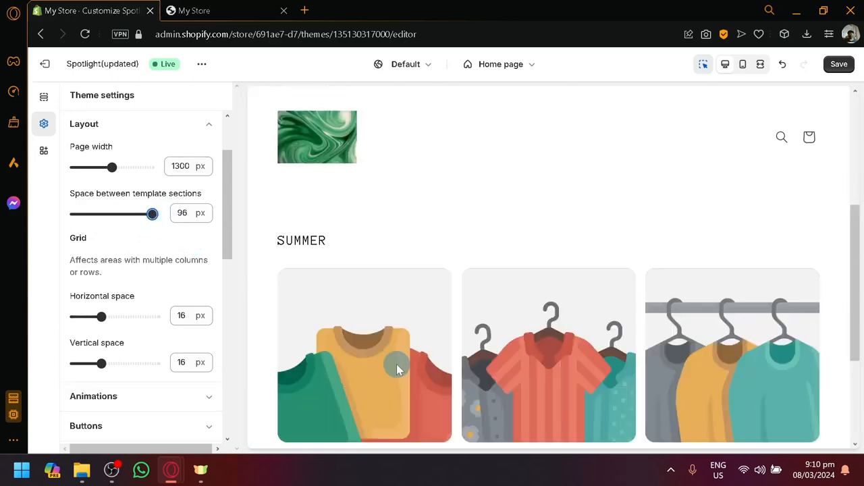
Try the Vertical lift hover effect in the Animations settings, switch it to 3D lift, and check the collection cards in the preview.
{"action": "scroll", "coordinate": [115, 297], "scroll_direction": "down", "scroll_amount": 2}
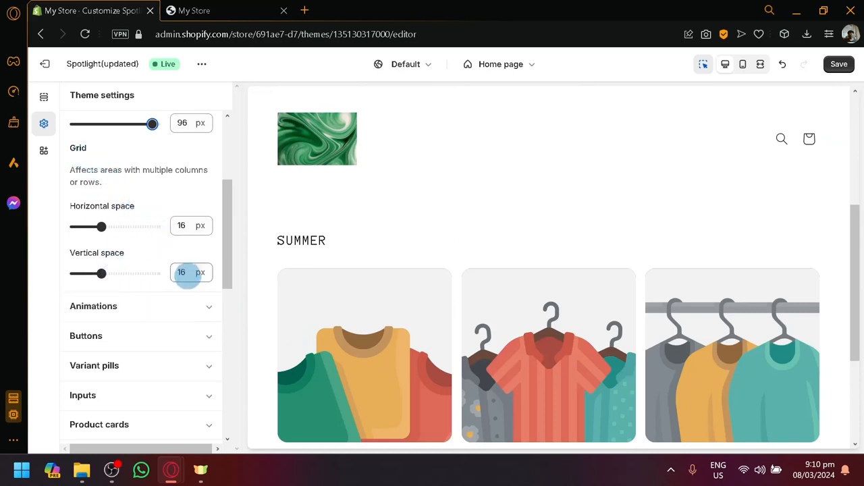
{"action": "scroll", "coordinate": [192, 274], "scroll_direction": "down", "scroll_amount": 2}
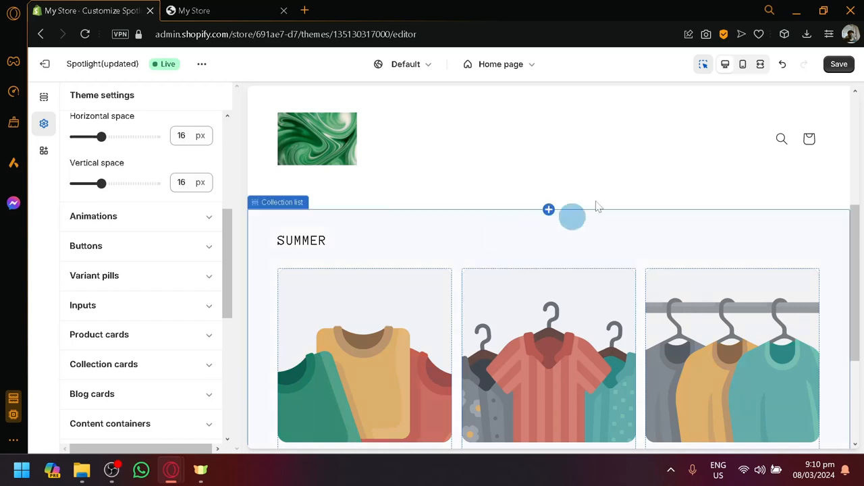
{"action": "left_click", "coordinate": [210, 225]}
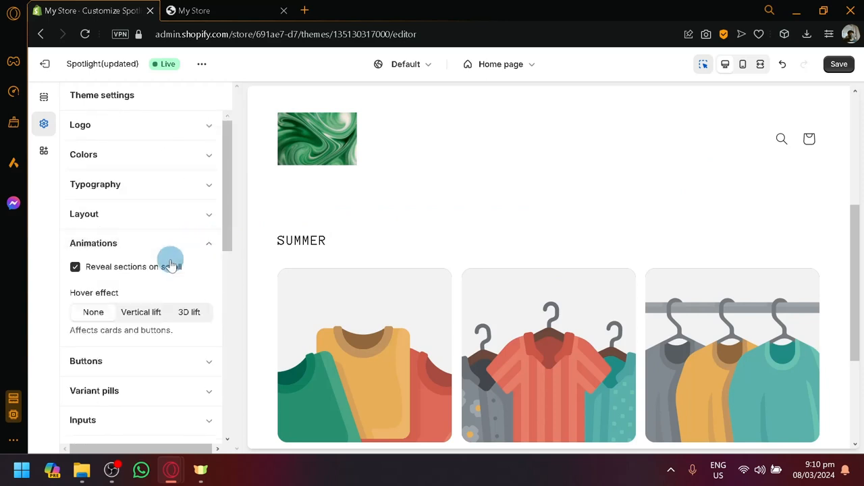
{"action": "left_click", "coordinate": [147, 313]}
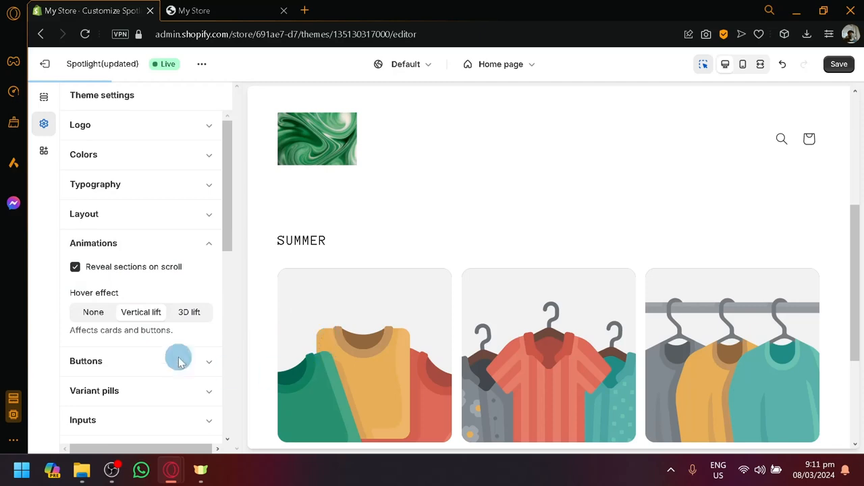
{"action": "left_click", "coordinate": [189, 312]}
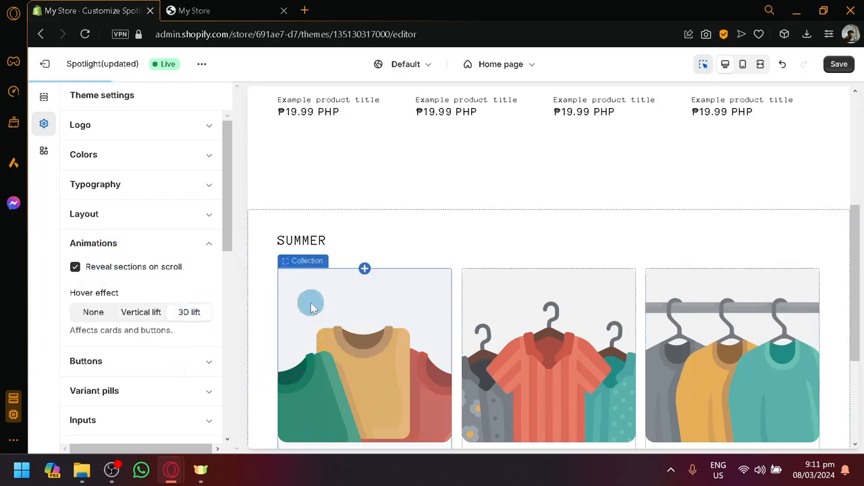
{"action": "scroll", "coordinate": [324, 216], "scroll_direction": "down", "scroll_amount": 3}
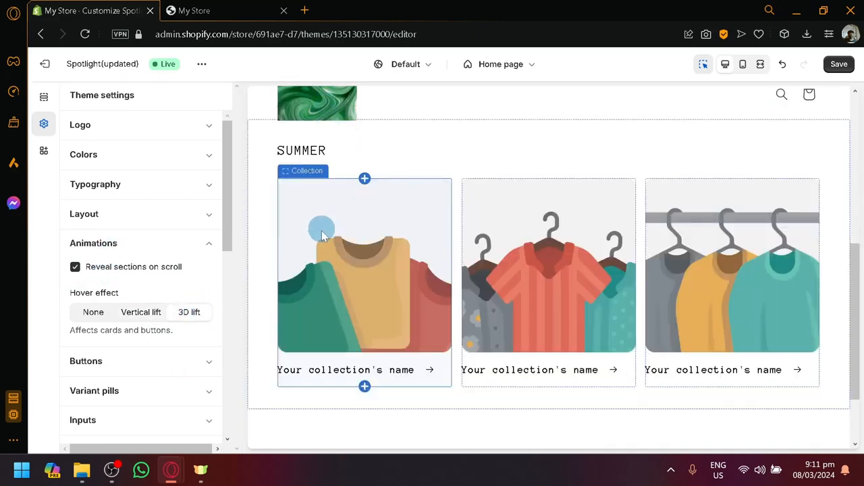
Review the border and shadow options in the Buttons, Variant pills and Inputs theme settings.
{"action": "scroll", "coordinate": [206, 269], "scroll_direction": "down", "scroll_amount": 2}
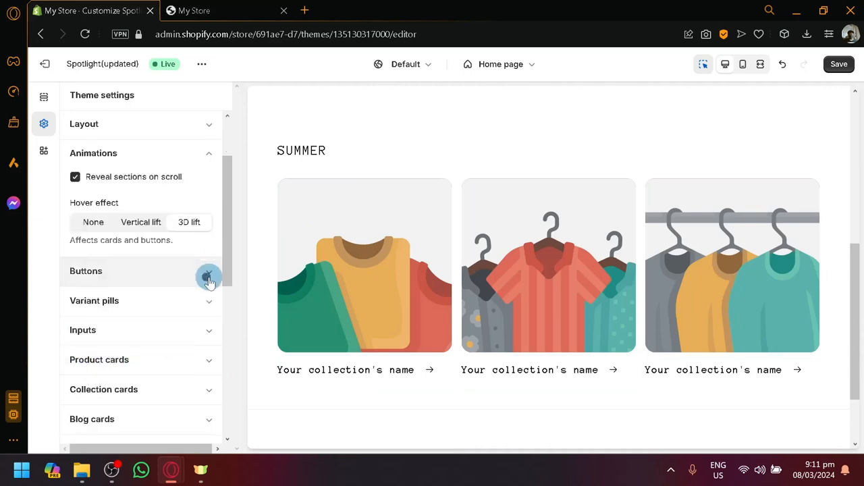
{"action": "left_click", "coordinate": [209, 278]}
{"action": "scroll", "coordinate": [184, 317], "scroll_direction": "down", "scroll_amount": 2}
{"action": "scroll", "coordinate": [144, 235], "scroll_direction": "up", "scroll_amount": 2}
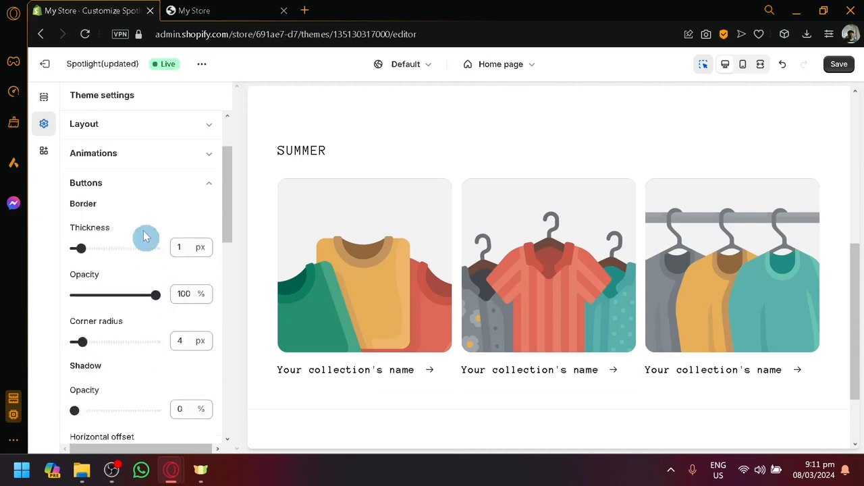
{"action": "scroll", "coordinate": [137, 223], "scroll_direction": "down", "scroll_amount": 2}
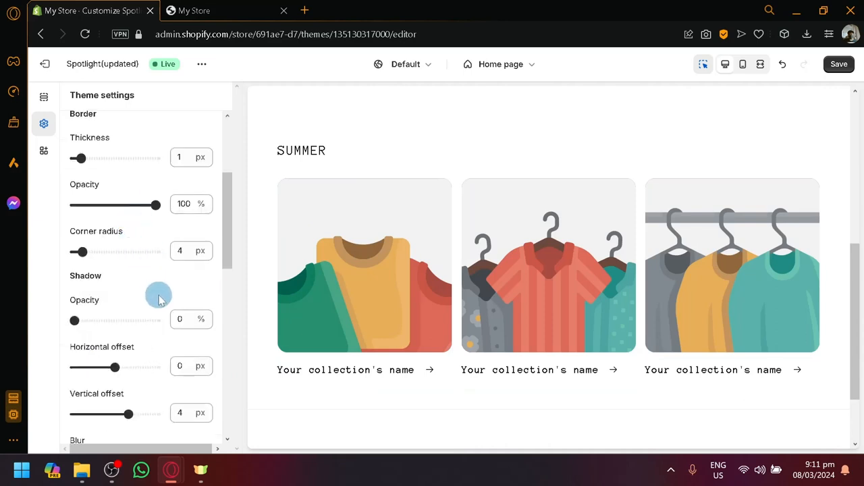
{"action": "scroll", "coordinate": [157, 307], "scroll_direction": "down", "scroll_amount": 4}
{"action": "left_click", "coordinate": [173, 314]}
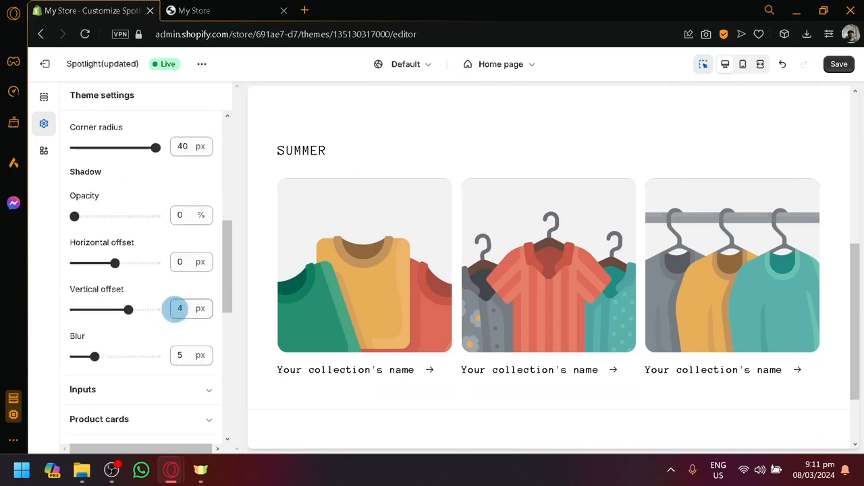
{"action": "scroll", "coordinate": [159, 306], "scroll_direction": "down", "scroll_amount": 4}
{"action": "scroll", "coordinate": [175, 229], "scroll_direction": "down", "scroll_amount": 1}
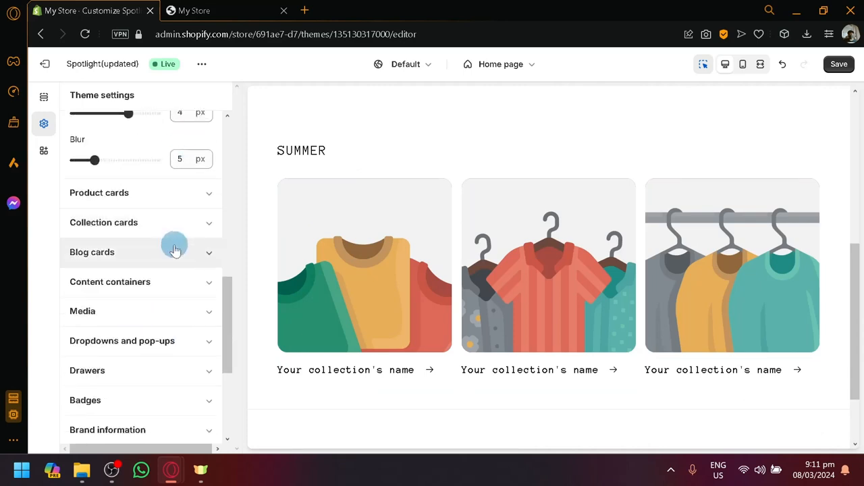
Review the Product cards style options and the search suggestion options in the Search behavior settings.
{"action": "left_click", "coordinate": [188, 195]}
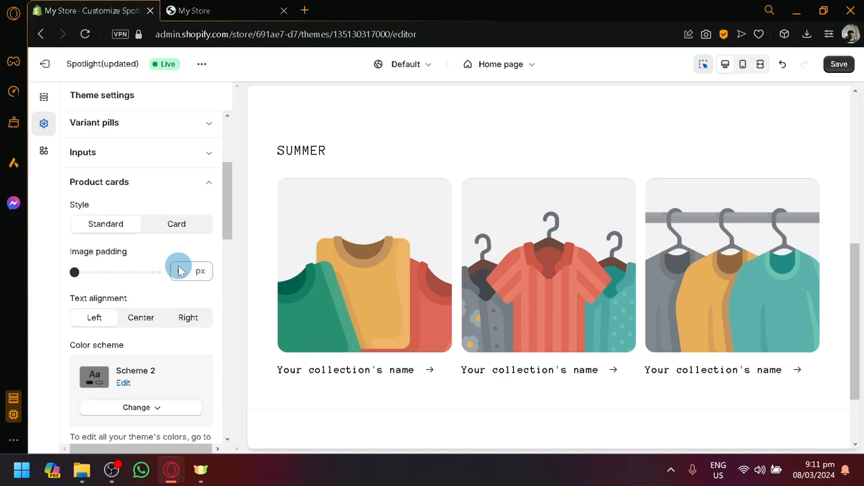
{"action": "scroll", "coordinate": [179, 270], "scroll_direction": "down", "scroll_amount": 10}
{"action": "scroll", "coordinate": [187, 285], "scroll_direction": "down", "scroll_amount": 1}
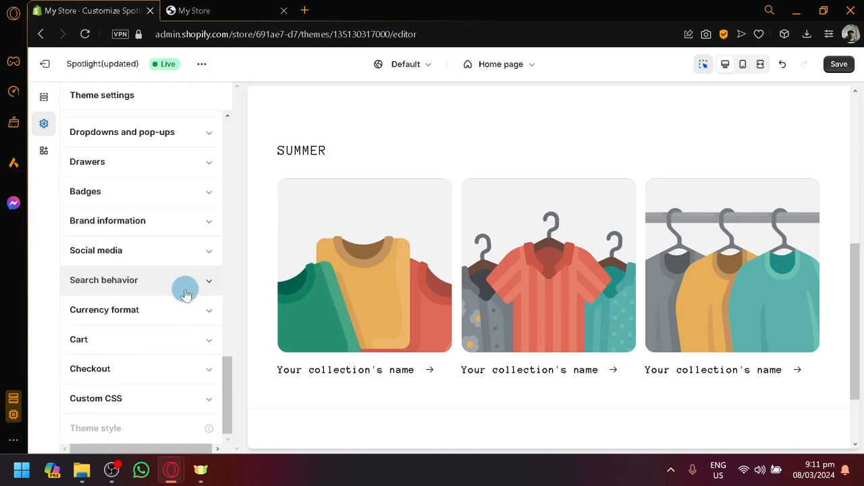
{"action": "left_click", "coordinate": [186, 289]}
{"action": "scroll", "coordinate": [186, 317], "scroll_direction": "down", "scroll_amount": 3}
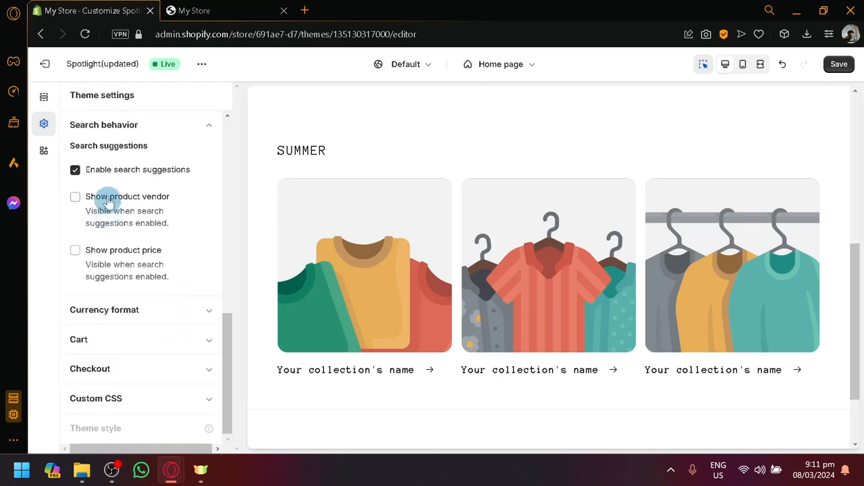
{"action": "scroll", "coordinate": [101, 212], "scroll_direction": "up", "scroll_amount": 2}
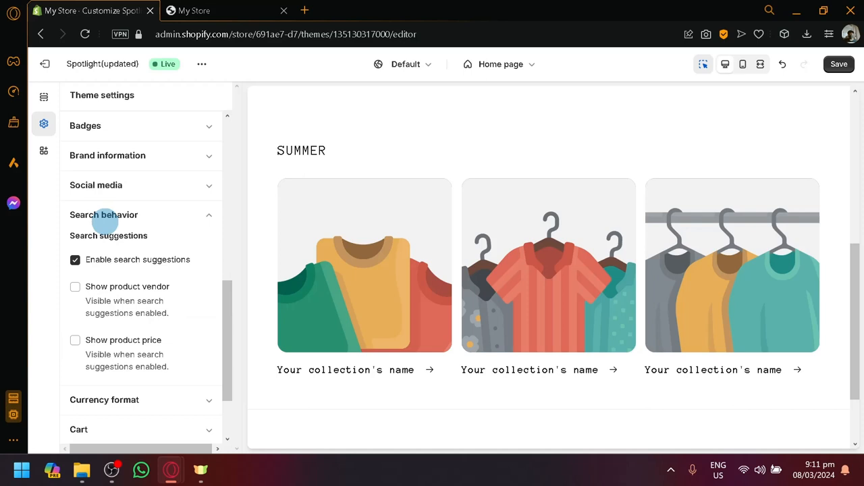
Look through the social account link fields in the Social media settings, from Facebook and Instagram to Vimeo.
{"action": "left_click", "coordinate": [186, 189]}
{"action": "left_click", "coordinate": [138, 248]}
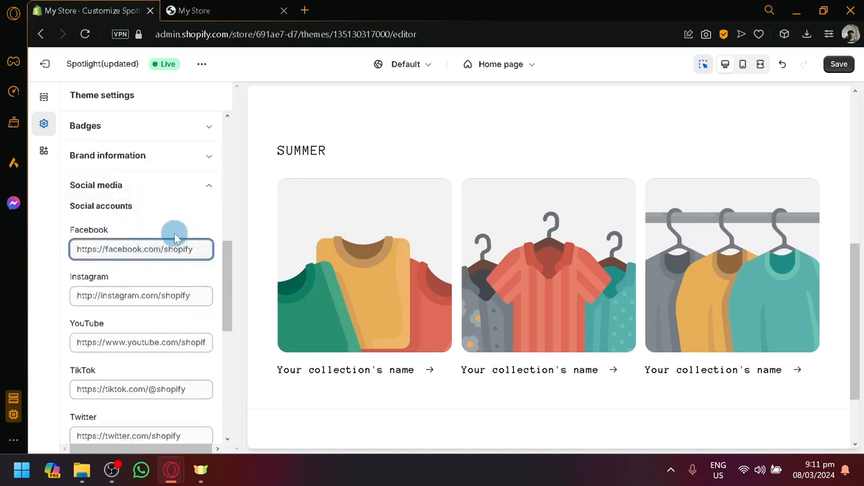
{"action": "scroll", "coordinate": [170, 280], "scroll_direction": "down", "scroll_amount": 2}
{"action": "left_click", "coordinate": [156, 204]}
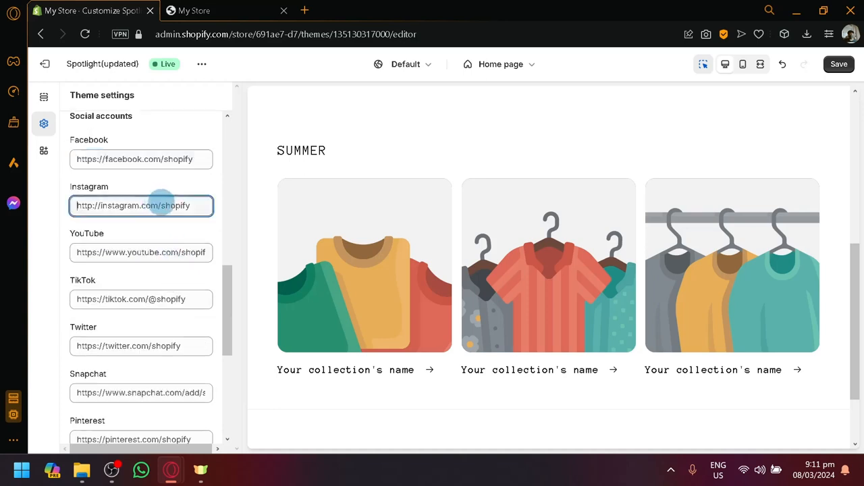
{"action": "left_click", "coordinate": [166, 156]}
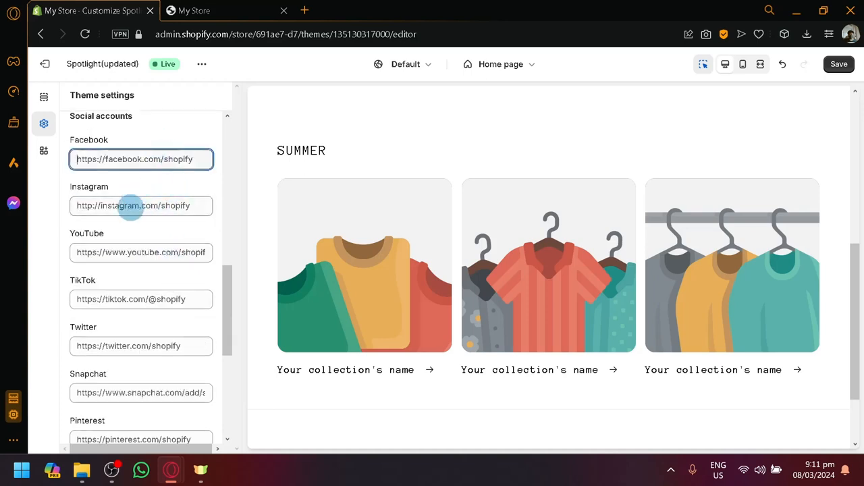
{"action": "left_click", "coordinate": [162, 206]}
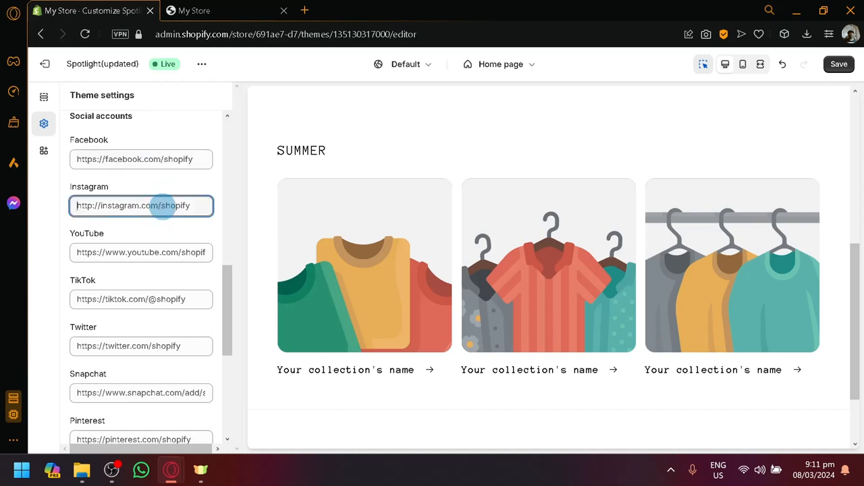
{"action": "left_click", "coordinate": [164, 254]}
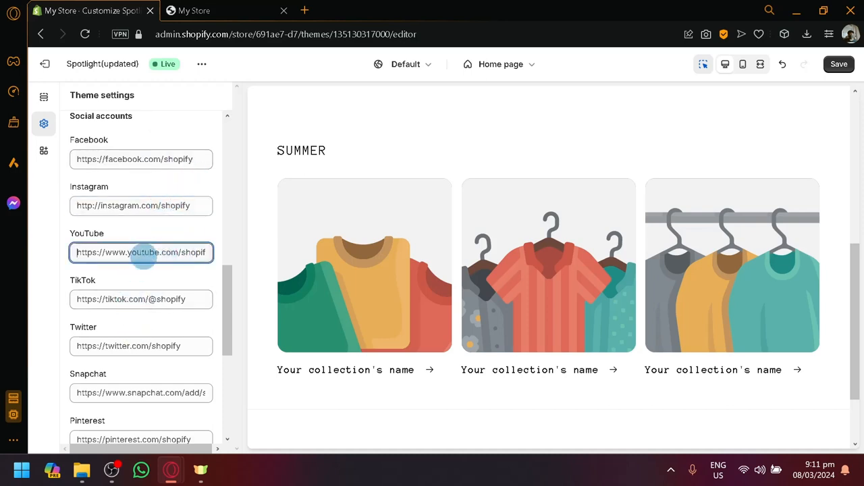
{"action": "left_click", "coordinate": [146, 298]}
{"action": "scroll", "coordinate": [178, 324], "scroll_direction": "down", "scroll_amount": 5}
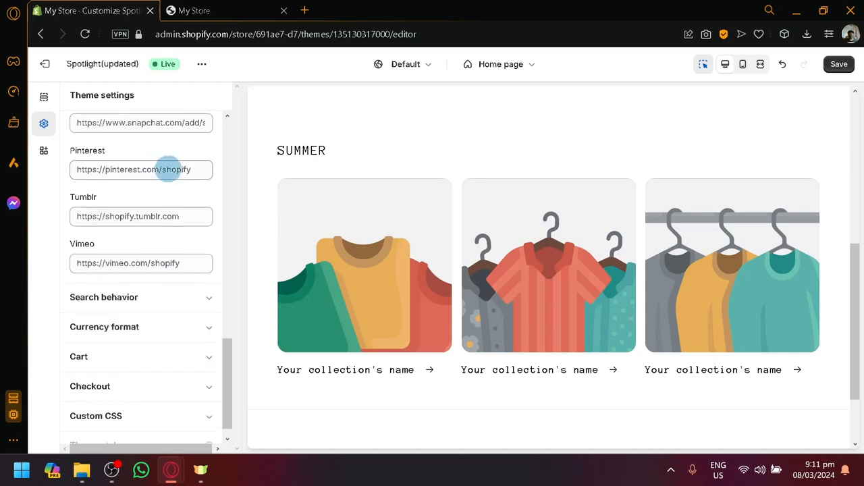
{"action": "scroll", "coordinate": [156, 250], "scroll_direction": "up", "scroll_amount": 2}
{"action": "scroll", "coordinate": [145, 304], "scroll_direction": "down", "scroll_amount": 3}
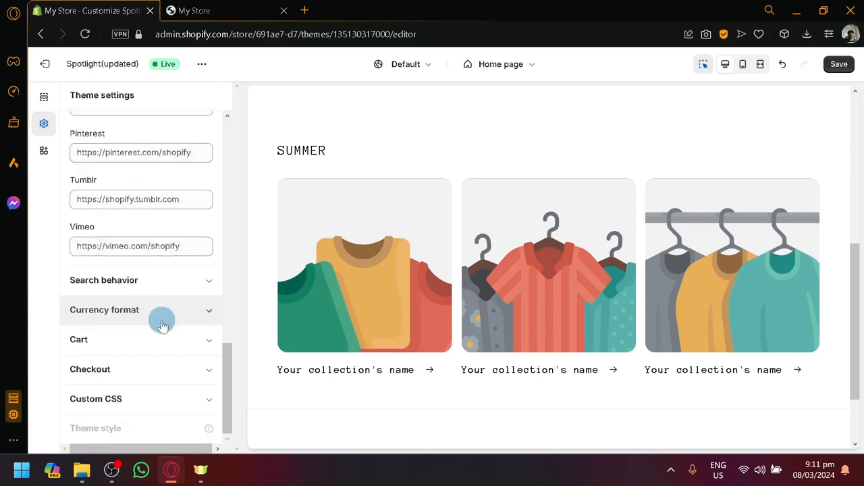
Review the Cart settings, including the cart note, cart drawer collection and color scheme, and return to the start of the theme settings.
{"action": "left_click", "coordinate": [171, 340]}
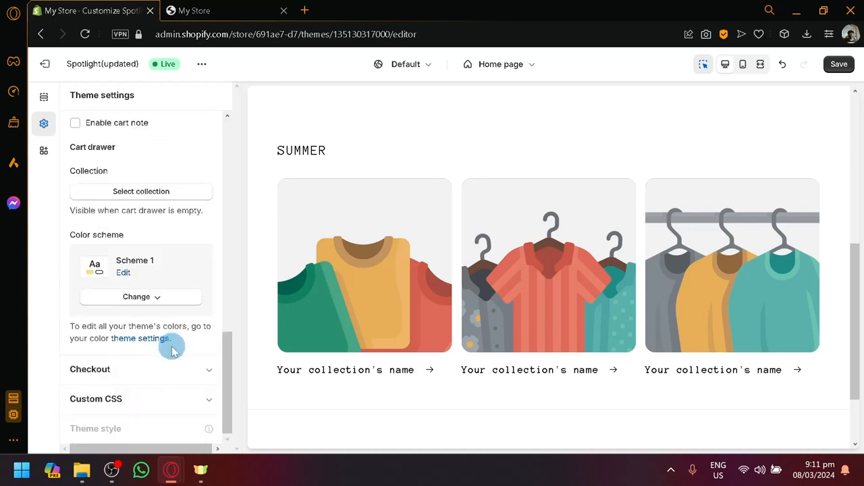
{"action": "scroll", "coordinate": [153, 237], "scroll_direction": "up", "scroll_amount": 4}
{"action": "scroll", "coordinate": [152, 254], "scroll_direction": "down", "scroll_amount": 4}
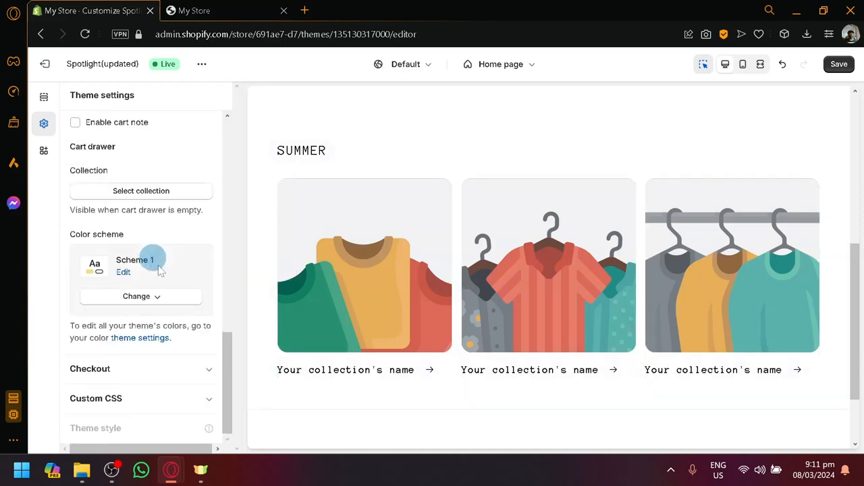
{"action": "left_click", "coordinate": [183, 341]}
{"action": "scroll", "coordinate": [540, 128], "scroll_direction": "up", "scroll_amount": 5}
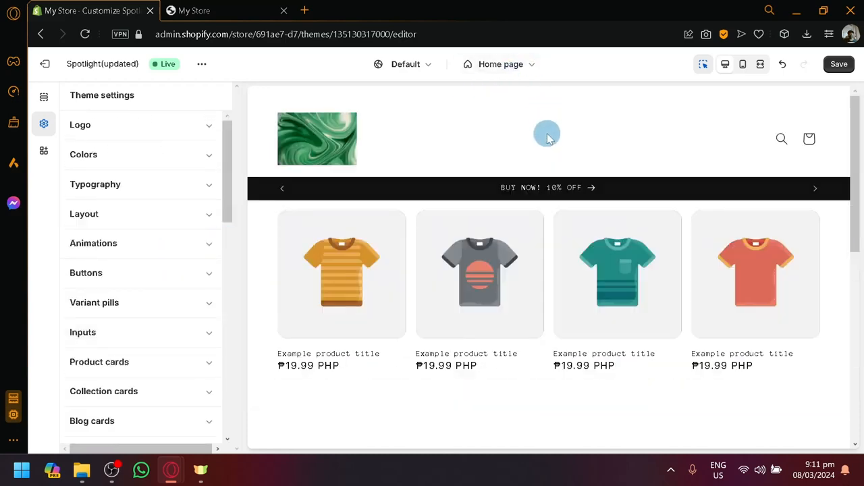
Go back to the home page sections and look at the available page templates and the Products template options.
{"action": "left_click", "coordinate": [43, 96]}
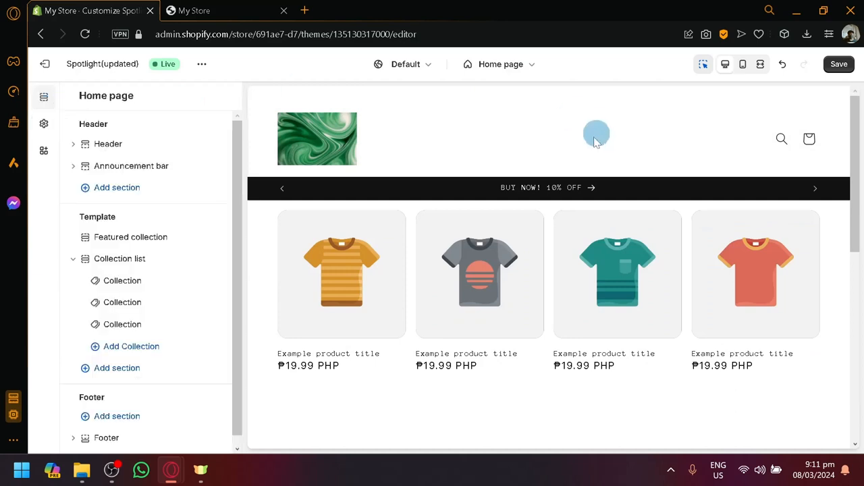
{"action": "left_click", "coordinate": [503, 65]}
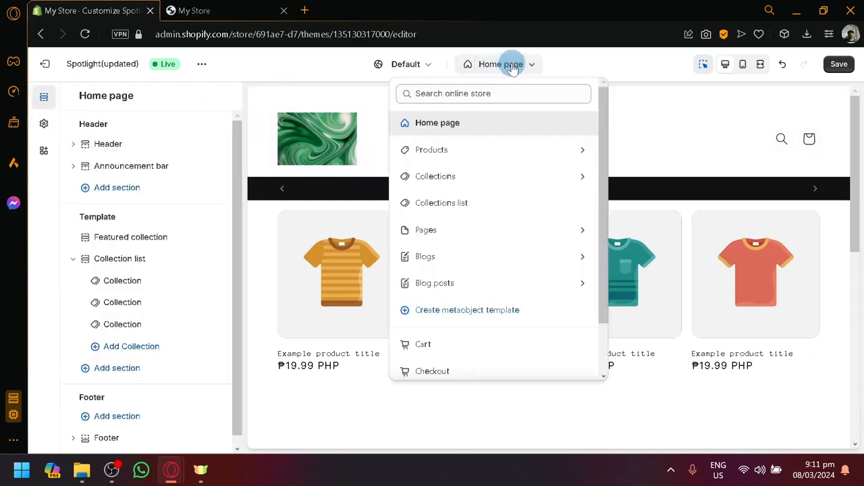
{"action": "left_click", "coordinate": [555, 151]}
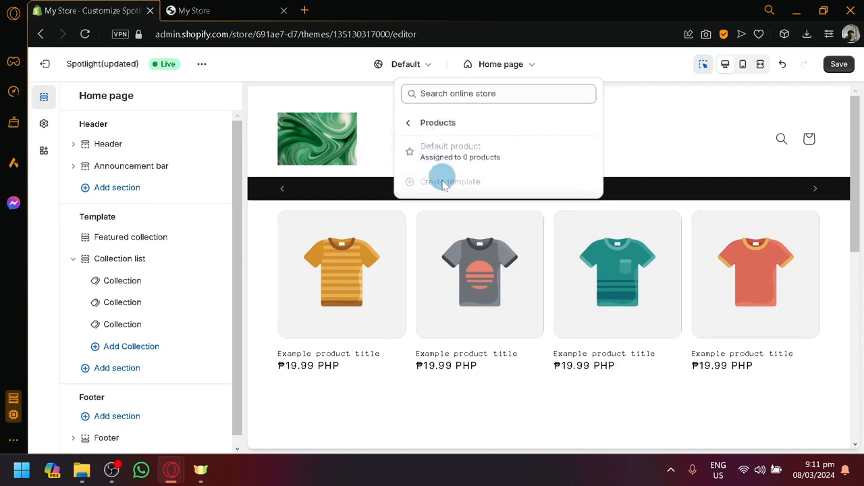
{"action": "left_click", "coordinate": [410, 123]}
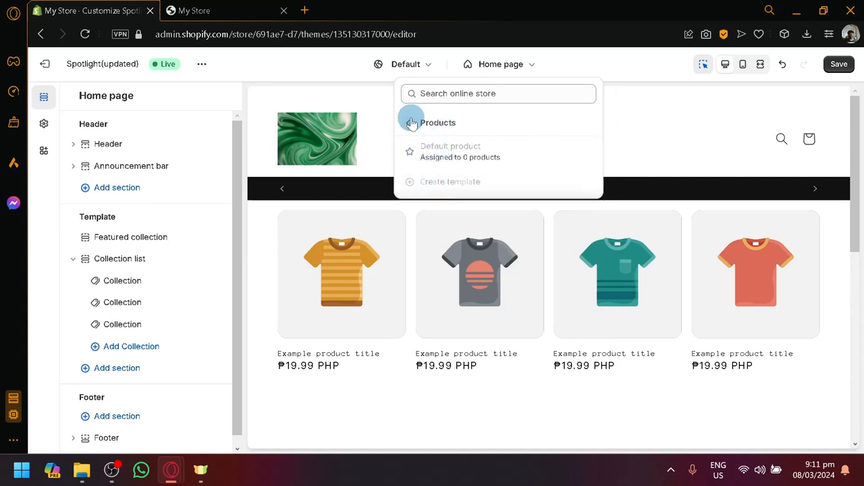
Leave the theme editor, discarding the unsaved changes, and open the store's Products page.
{"action": "left_click", "coordinate": [44, 63]}
{"action": "left_click", "coordinate": [594, 282]}
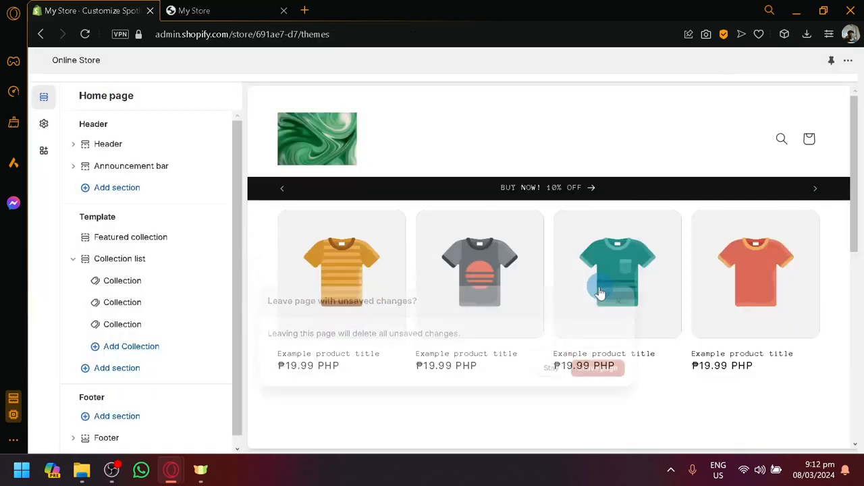
{"action": "left_click", "coordinate": [74, 133]}
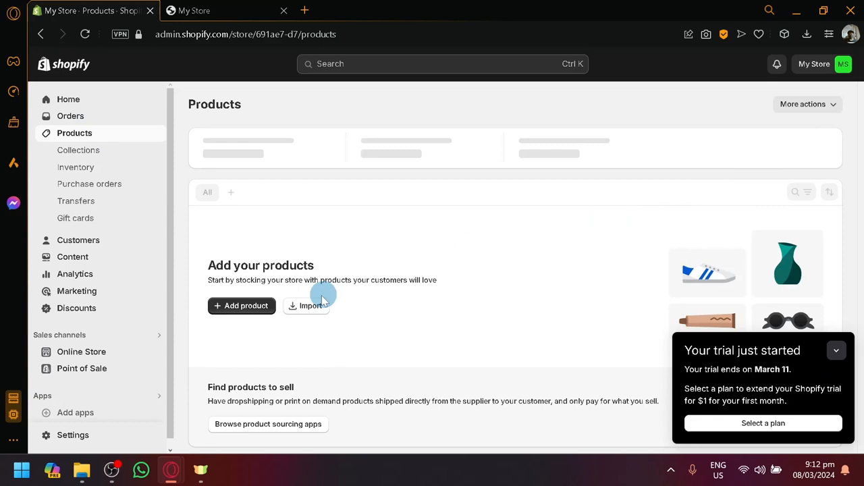
Add a product titled "test tshirt", save it and return to the product list.
{"action": "left_click", "coordinate": [242, 305]}
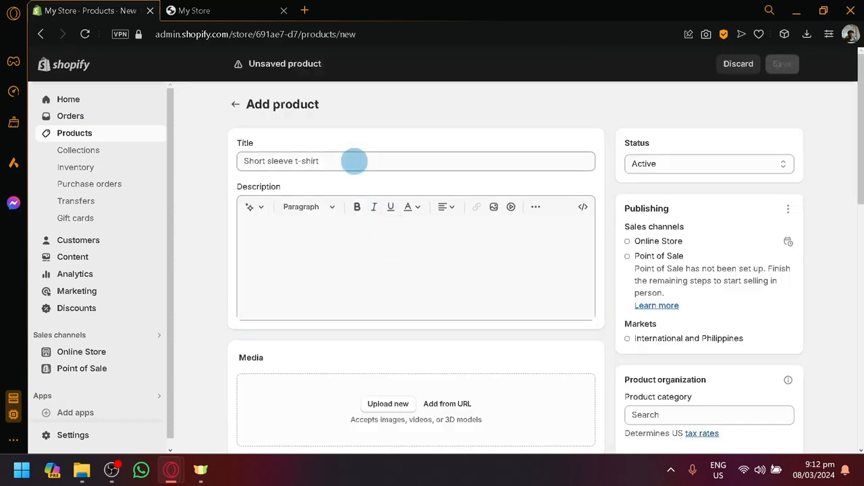
{"action": "left_click", "coordinate": [354, 161]}
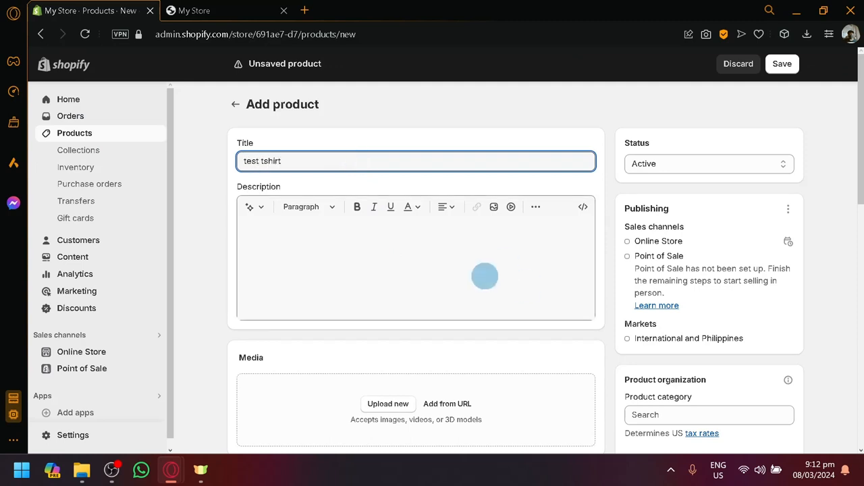
{"action": "left_click", "coordinate": [778, 64]}
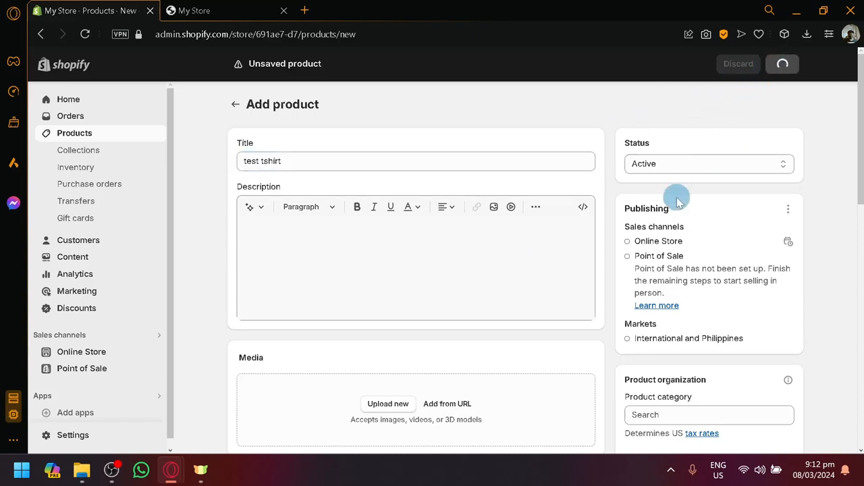
{"action": "scroll", "coordinate": [676, 203], "scroll_direction": "down", "scroll_amount": 10}
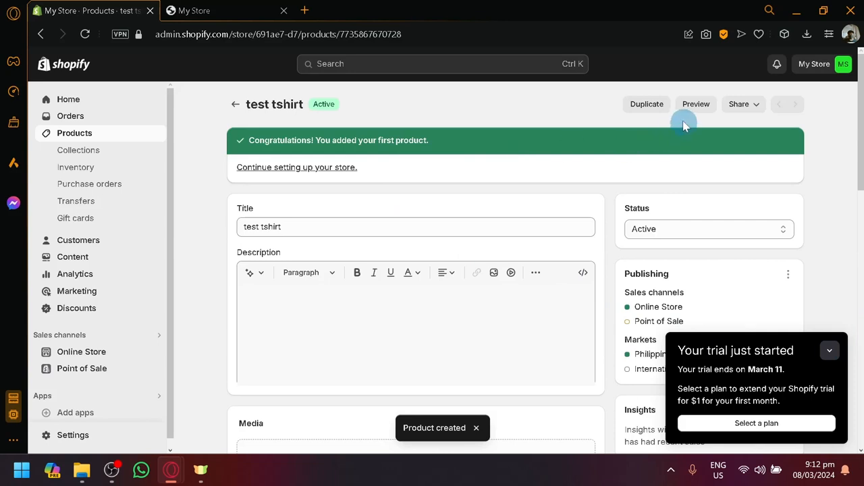
{"action": "left_click", "coordinate": [235, 108]}
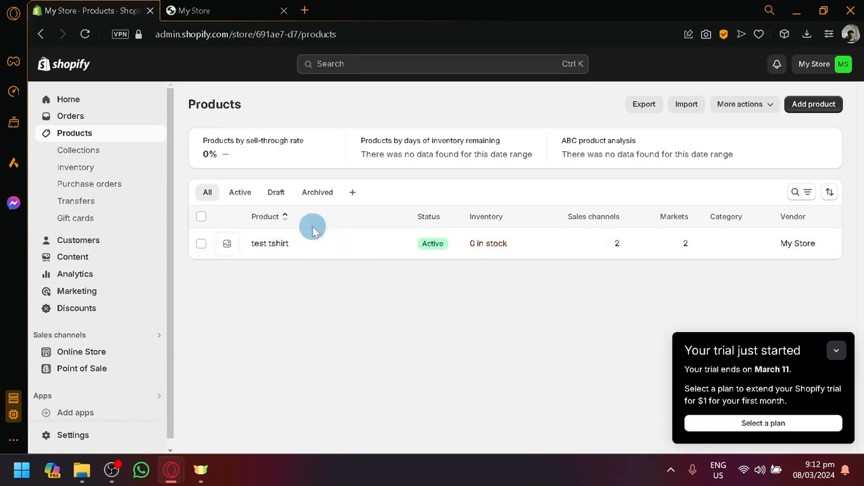
Go to the online store's themes, collapse the trial notice and open the Spotlight(updated) theme for customization.
{"action": "left_click", "coordinate": [105, 353]}
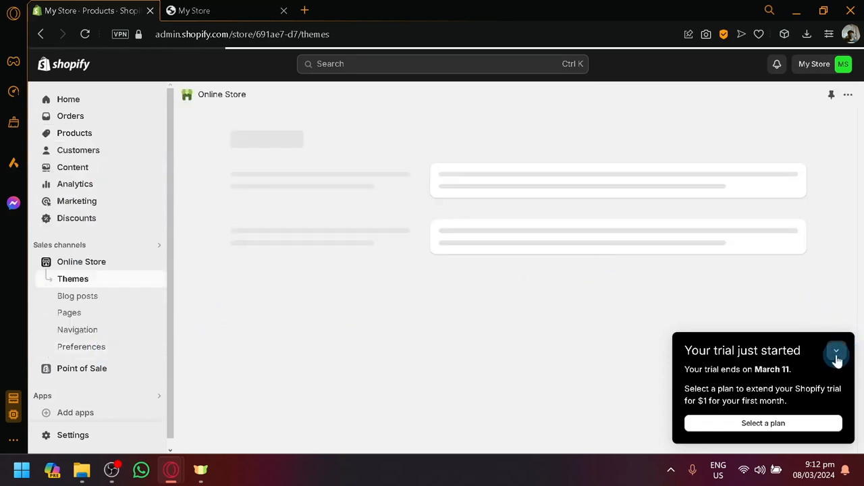
{"action": "left_click", "coordinate": [836, 354]}
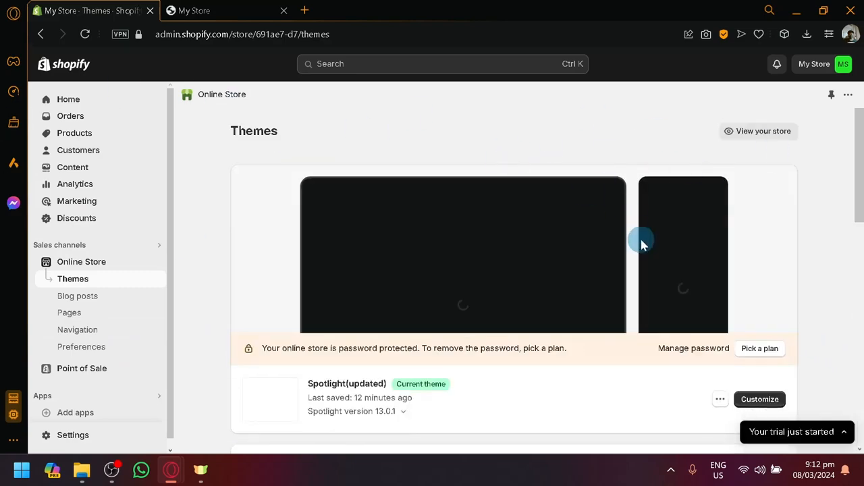
{"action": "scroll", "coordinate": [641, 245], "scroll_direction": "down", "scroll_amount": 1}
{"action": "left_click", "coordinate": [764, 312]}
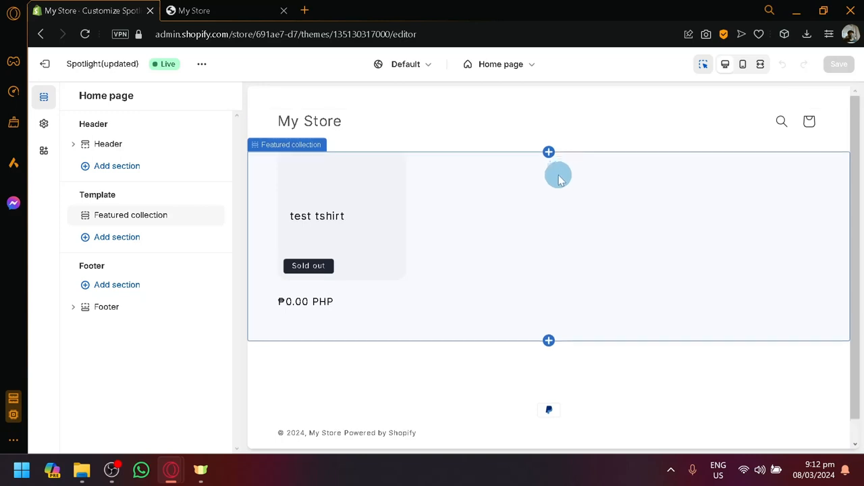
Compare the original Spotlight preview in the other browser tab with the edited home page showing the new product.
{"action": "left_click", "coordinate": [194, 10]}
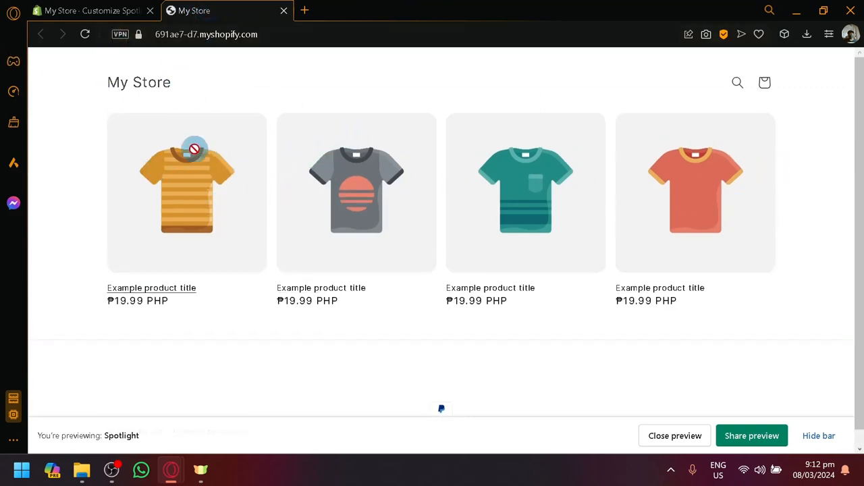
{"action": "left_click", "coordinate": [62, 8]}
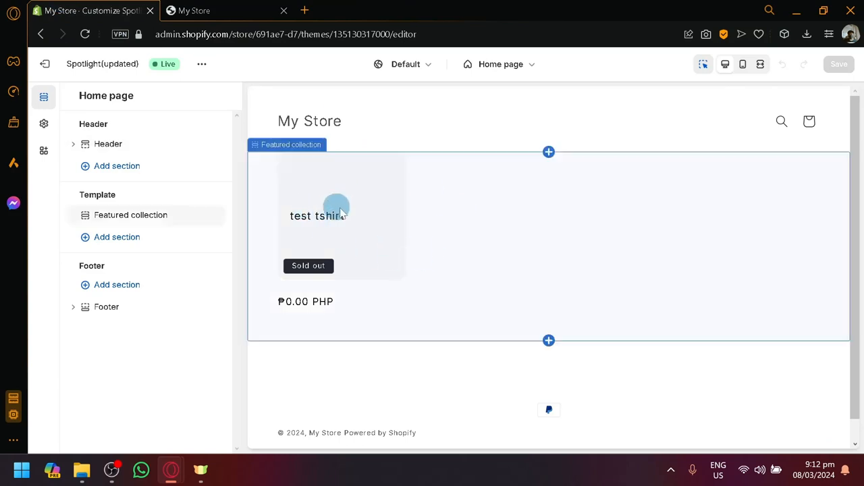
{"action": "scroll", "coordinate": [419, 270], "scroll_direction": "down", "scroll_amount": 1}
{"action": "scroll", "coordinate": [432, 338], "scroll_direction": "up", "scroll_amount": 1}
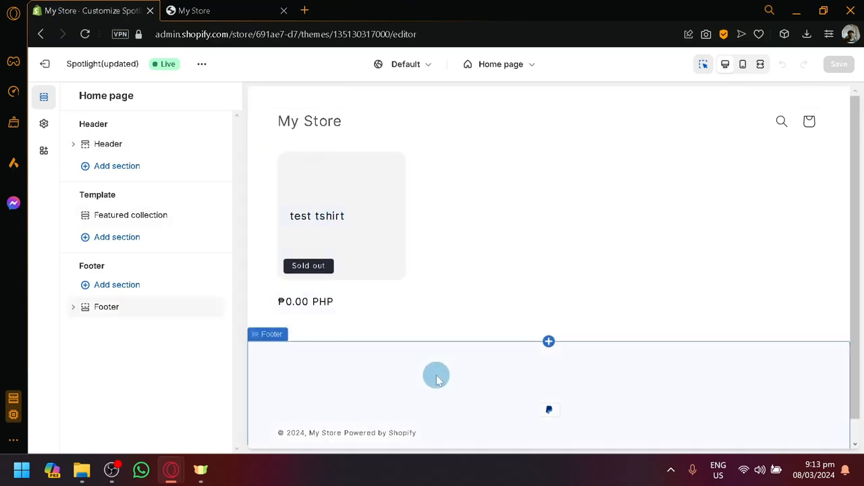
{"action": "scroll", "coordinate": [435, 375], "scroll_direction": "down", "scroll_amount": 1}
{"action": "scroll", "coordinate": [453, 160], "scroll_direction": "up", "scroll_amount": 1}
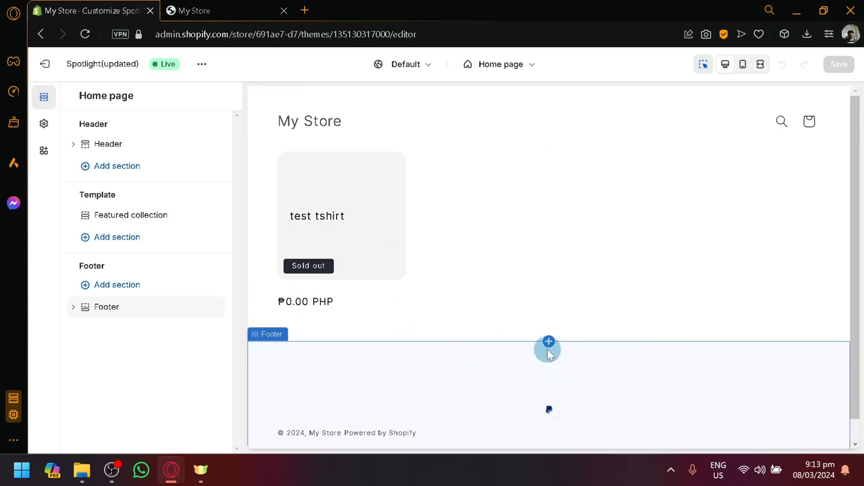
Add a Collection list section to the home page template and review it in the preview.
{"action": "left_click", "coordinate": [123, 237]}
{"action": "left_click", "coordinate": [126, 239]}
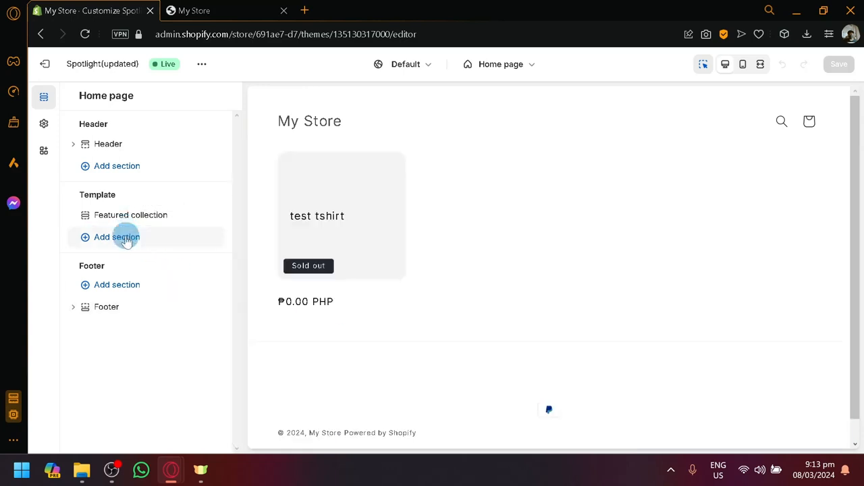
{"action": "left_click", "coordinate": [126, 239]}
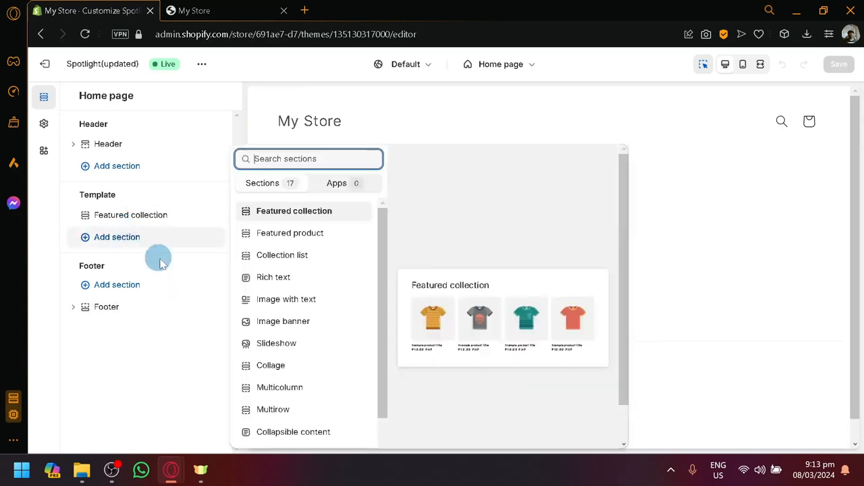
{"action": "left_click", "coordinate": [295, 267]}
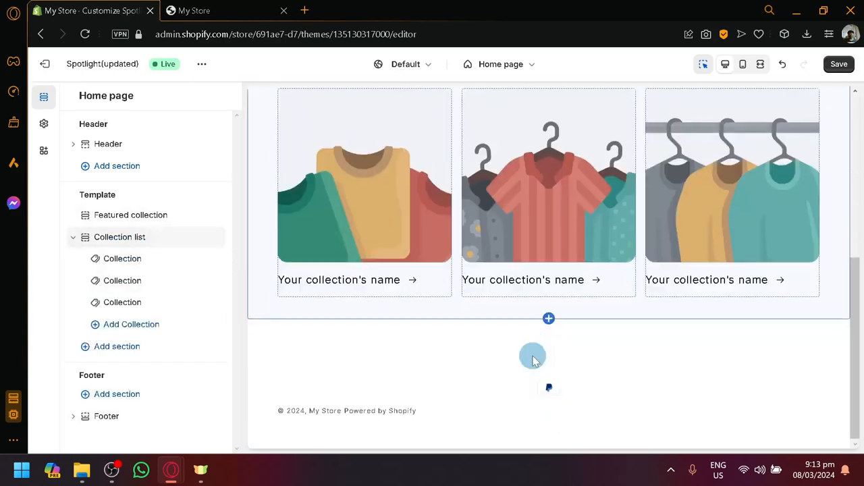
{"action": "scroll", "coordinate": [423, 315], "scroll_direction": "down", "scroll_amount": 2}
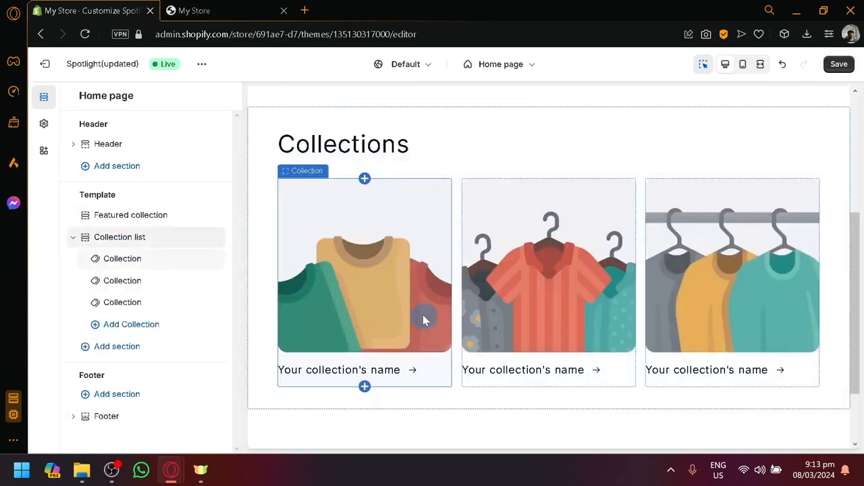
Look at the collection selection for the first Collection block and close it without choosing one.
{"action": "left_click", "coordinate": [143, 261]}
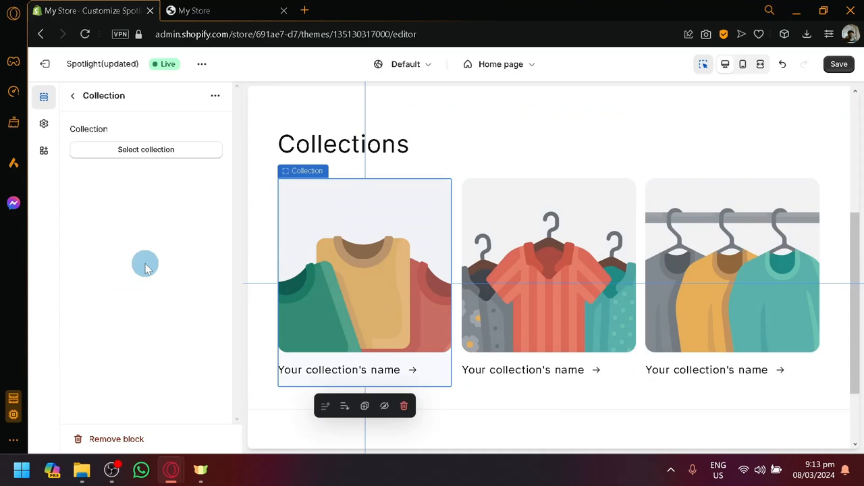
{"action": "left_click", "coordinate": [170, 146]}
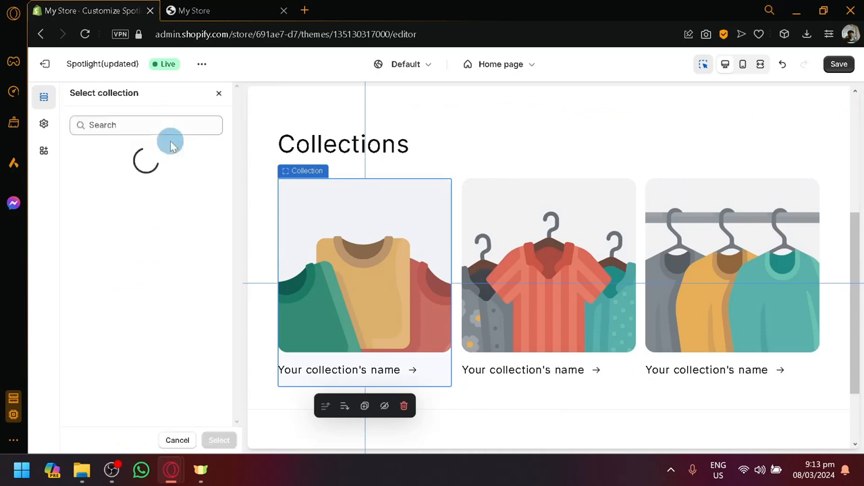
{"action": "left_click", "coordinate": [218, 93]}
Switch the theme editor from the home page to the Default product template.
{"action": "left_click", "coordinate": [514, 75]}
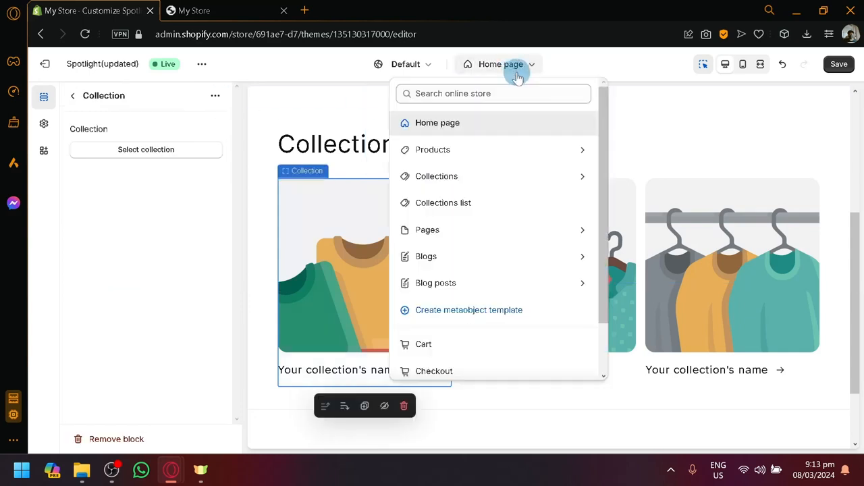
{"action": "left_click", "coordinate": [536, 145]}
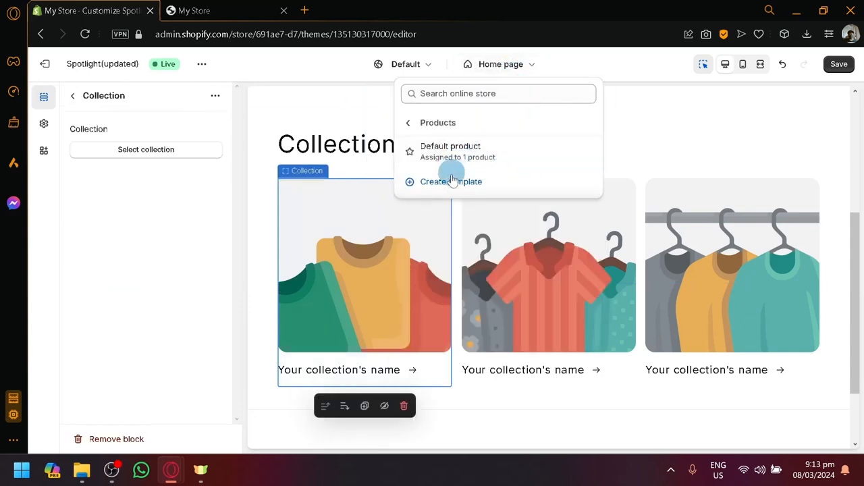
{"action": "left_click", "coordinate": [501, 168]}
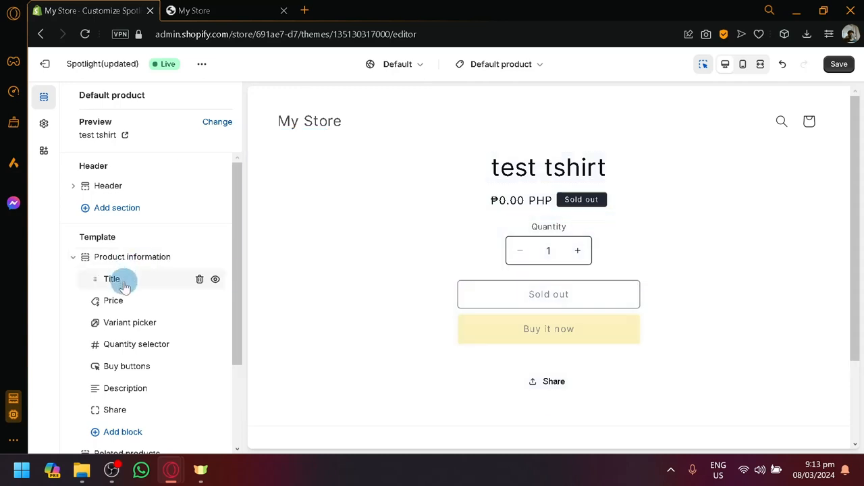
Remove the Description and Share blocks from the Product information section.
{"action": "scroll", "coordinate": [112, 338], "scroll_direction": "down", "scroll_amount": 2}
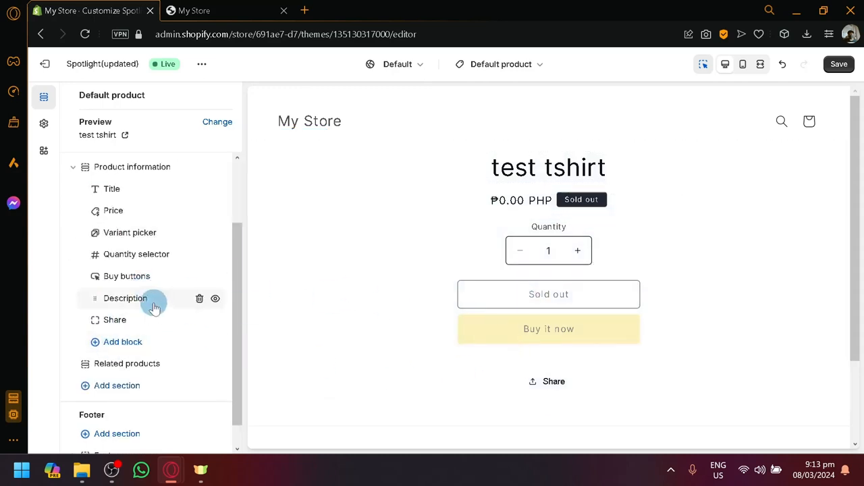
{"action": "left_click", "coordinate": [198, 302]}
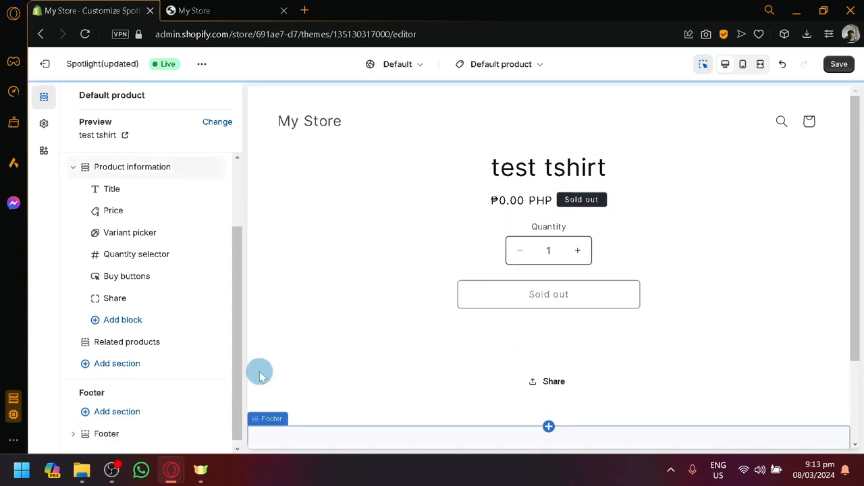
{"action": "left_click", "coordinate": [200, 301]}
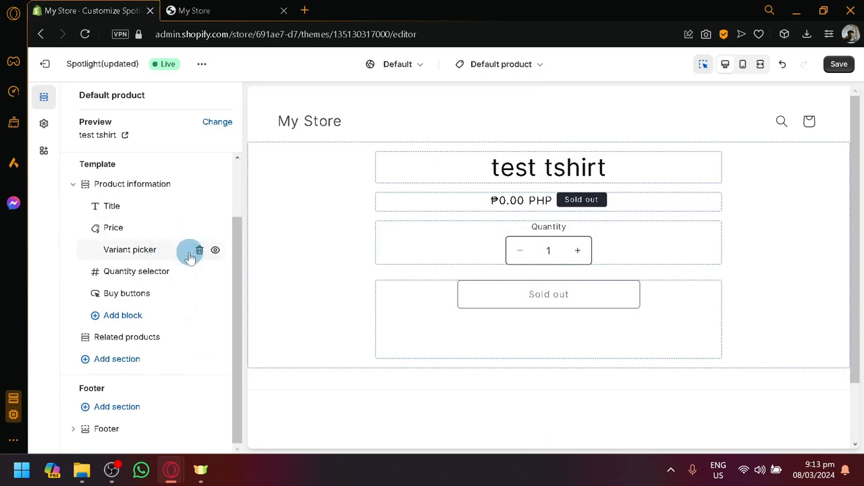
Add an Inventory status block to the Product information section.
{"action": "scroll", "coordinate": [177, 283], "scroll_direction": "up", "scroll_amount": 2}
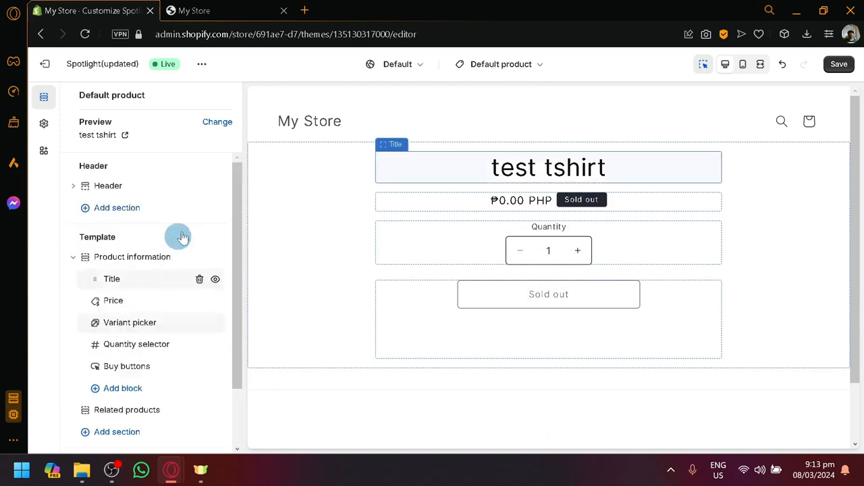
{"action": "scroll", "coordinate": [443, 229], "scroll_direction": "down", "scroll_amount": 2}
{"action": "scroll", "coordinate": [419, 246], "scroll_direction": "up", "scroll_amount": 2}
{"action": "scroll", "coordinate": [124, 332], "scroll_direction": "down", "scroll_amount": 2}
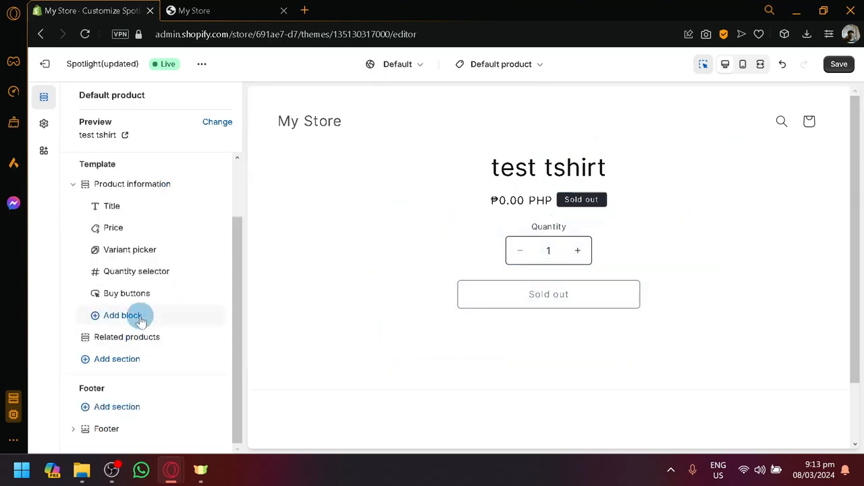
{"action": "left_click", "coordinate": [132, 315]}
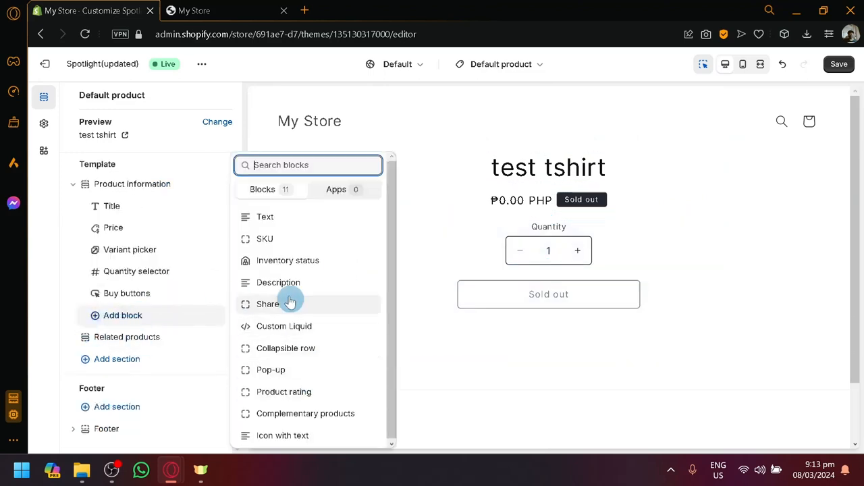
{"action": "left_click", "coordinate": [332, 268]}
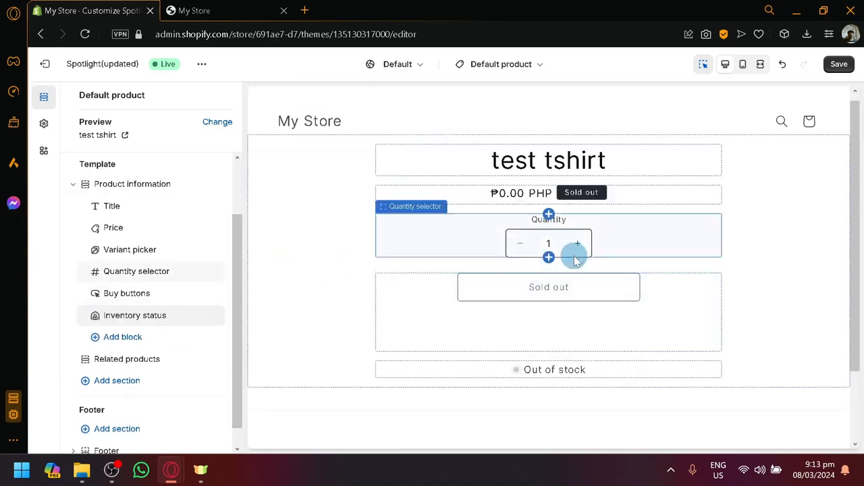
Try out a Pop-up block in the Product information section and look at its link label and page settings.
{"action": "left_click", "coordinate": [129, 337]}
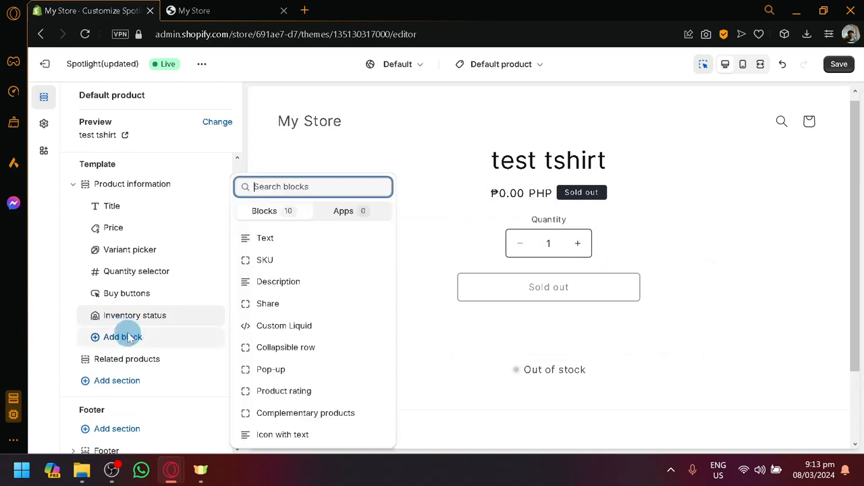
{"action": "left_click", "coordinate": [339, 370]}
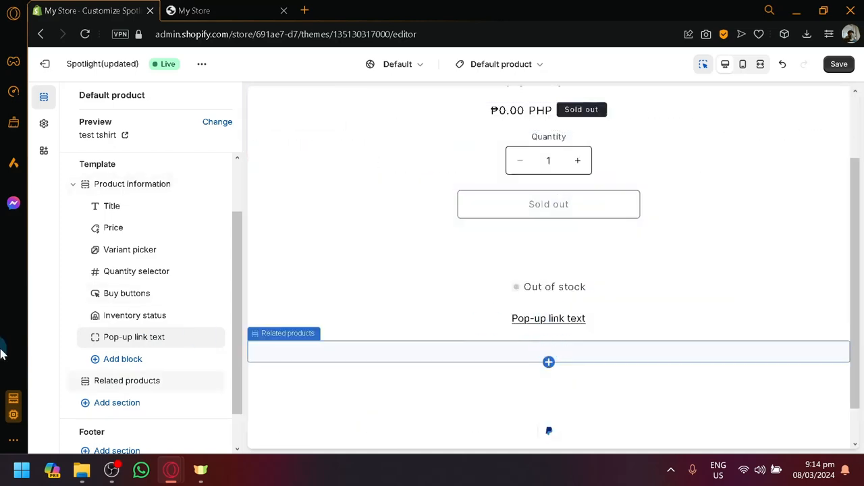
{"action": "left_click", "coordinate": [157, 340]}
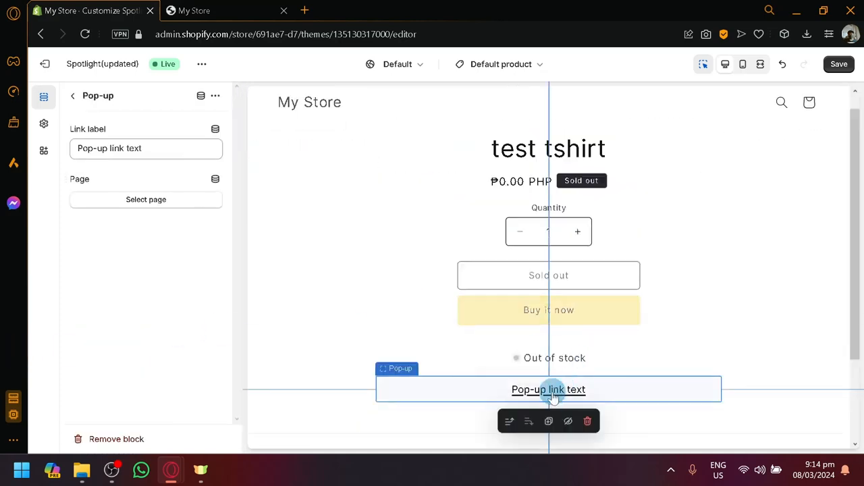
{"action": "left_click_drag", "start_coordinate": [454, 395], "coordinate": [457, 347]}
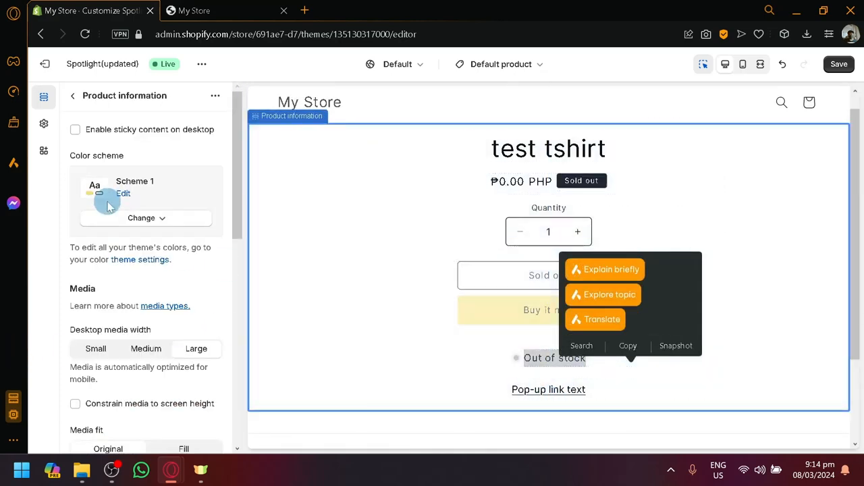
Return to the Default product sections and remove the Pop-up block from Product information.
{"action": "left_click", "coordinate": [72, 95]}
{"action": "scroll", "coordinate": [154, 336], "scroll_direction": "down", "scroll_amount": 2}
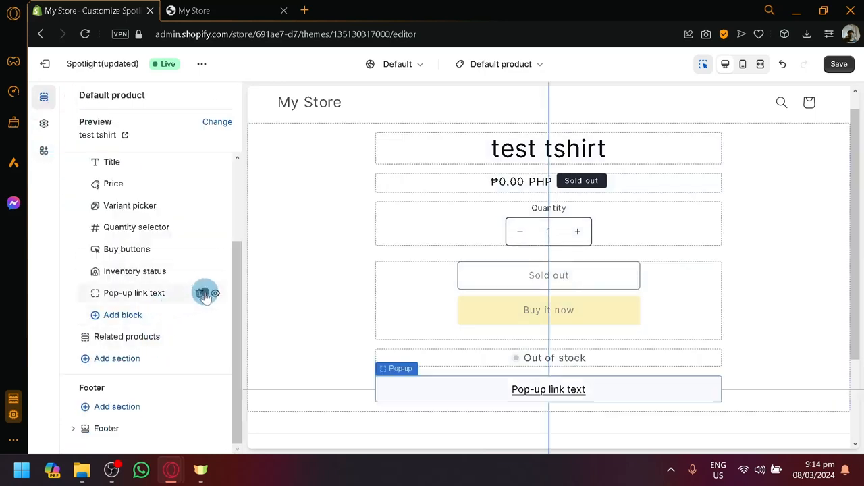
{"action": "left_click", "coordinate": [206, 294]}
Look through the remaining block types that can be added to the Product information section.
{"action": "left_click", "coordinate": [177, 314]}
{"action": "left_click", "coordinate": [177, 313]}
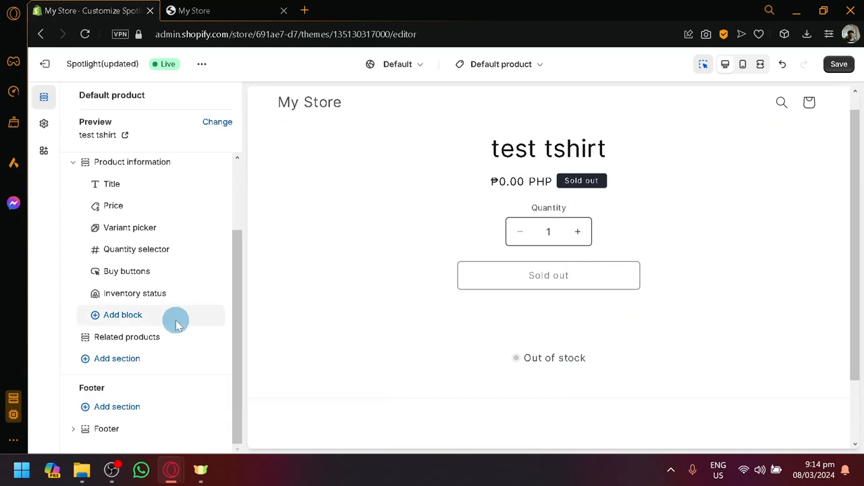
{"action": "left_click", "coordinate": [177, 314]}
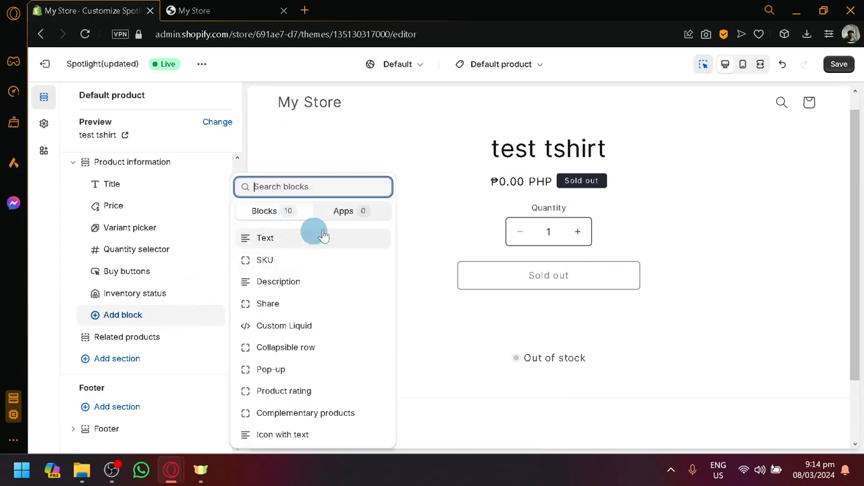
{"action": "left_click", "coordinate": [164, 368]}
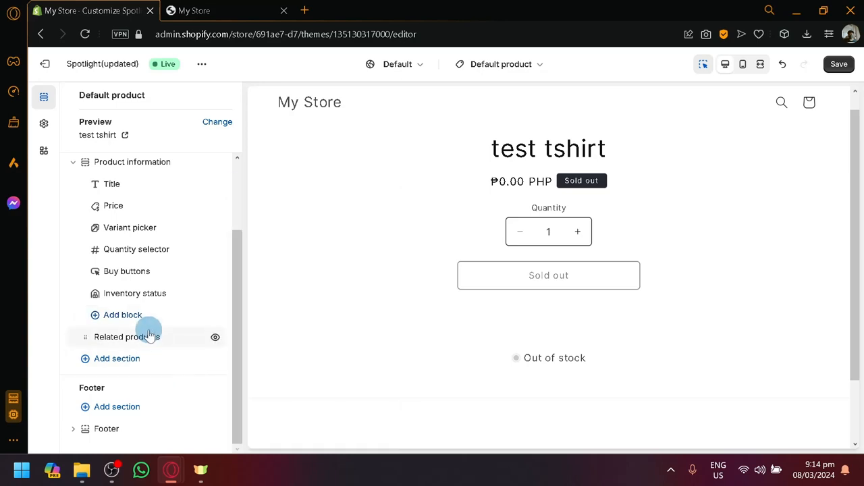
View the Related products section's heading, product count and column settings, and return to the Default product sections.
{"action": "left_click", "coordinate": [169, 334]}
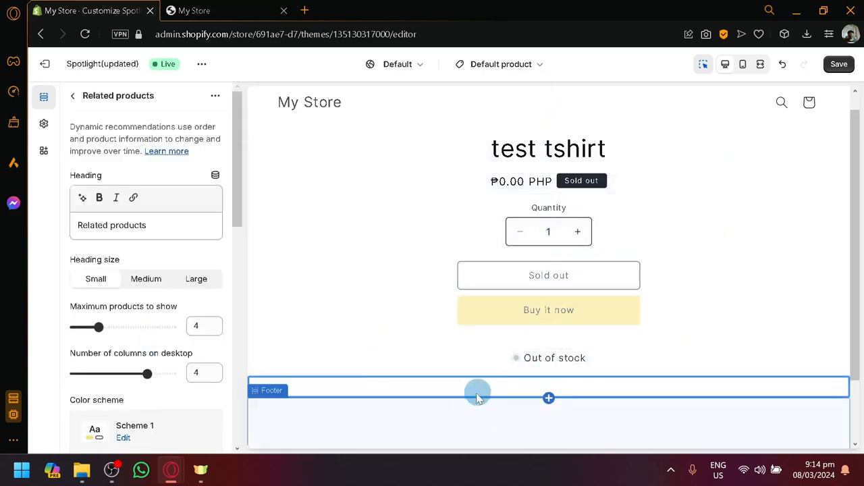
{"action": "left_click", "coordinate": [76, 97]}
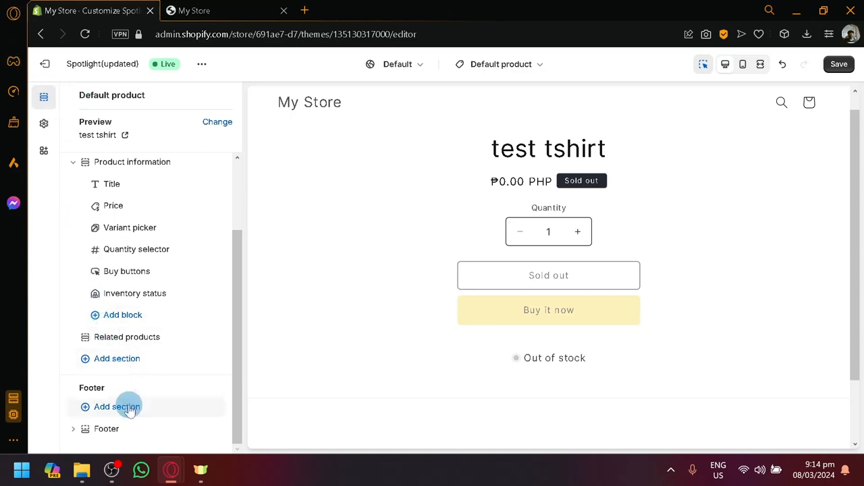
{"action": "scroll", "coordinate": [131, 405], "scroll_direction": "up", "scroll_amount": 3}
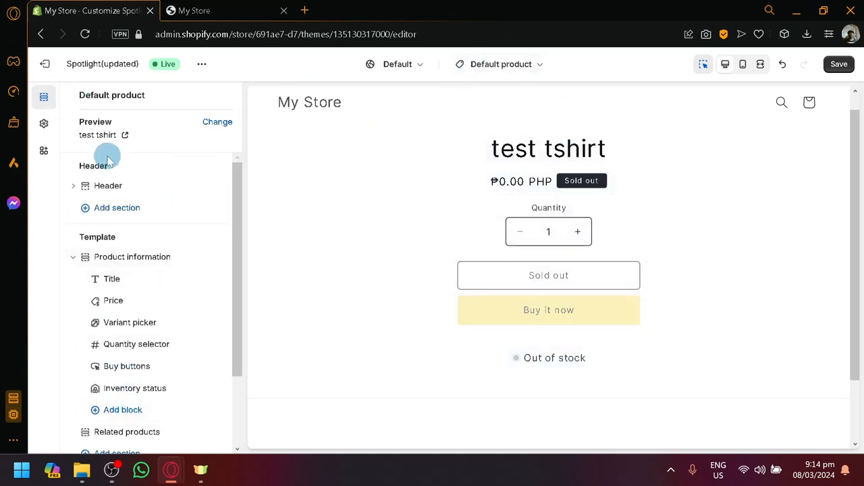
Switch the theme editor from the Default product template to the Cart template.
{"action": "left_click", "coordinate": [488, 63]}
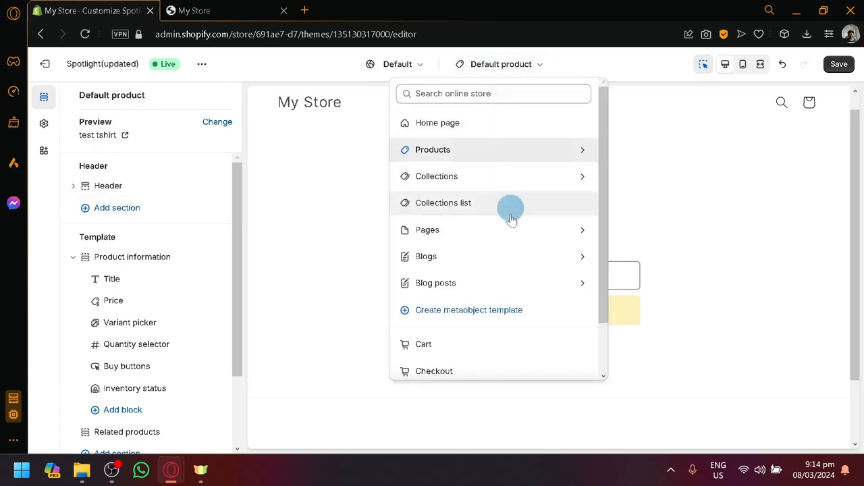
{"action": "scroll", "coordinate": [500, 203], "scroll_direction": "down", "scroll_amount": 2}
{"action": "scroll", "coordinate": [485, 324], "scroll_direction": "up", "scroll_amount": 1}
{"action": "scroll", "coordinate": [476, 274], "scroll_direction": "down", "scroll_amount": 1}
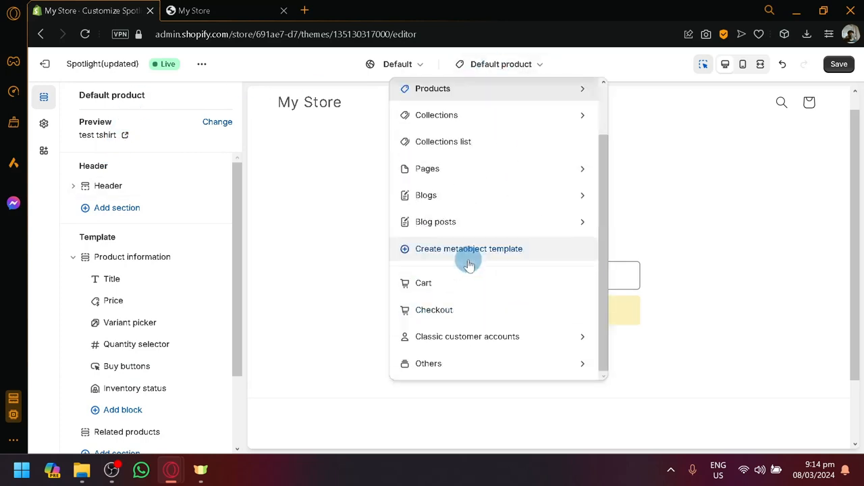
{"action": "left_click", "coordinate": [425, 284]}
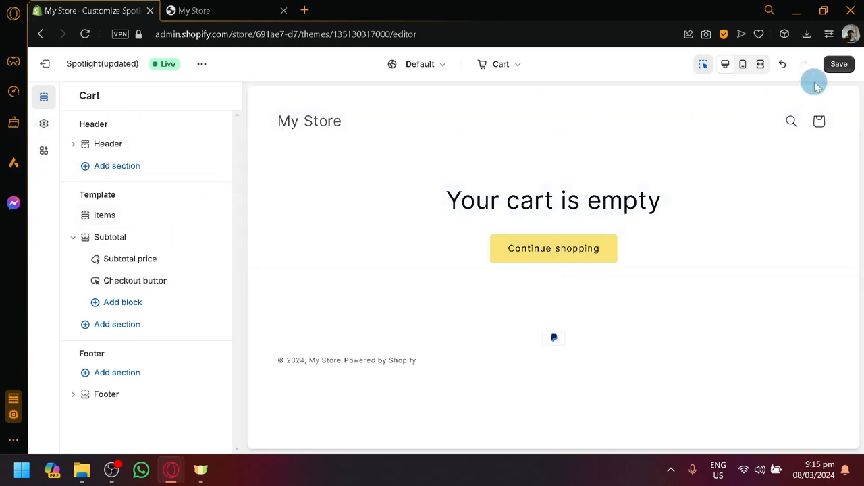
Save the theme changes and exit the editor to the Themes page, collapsing the trial notice.
{"action": "left_click", "coordinate": [839, 66]}
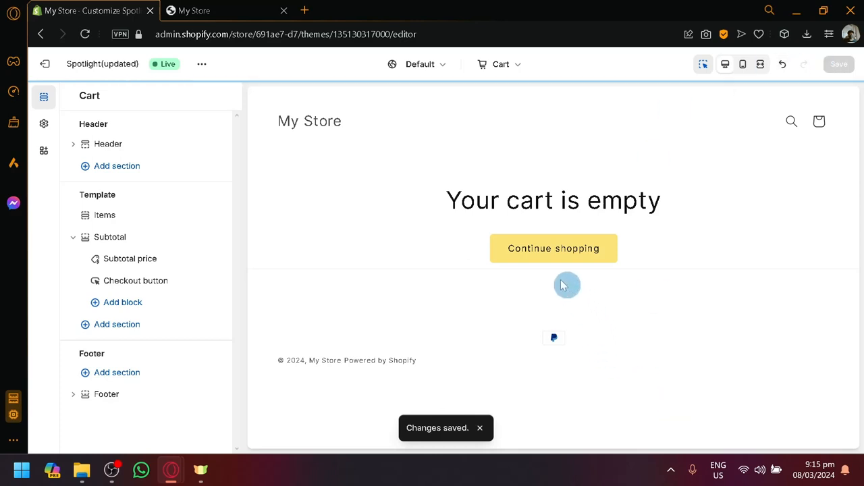
{"action": "left_click", "coordinate": [46, 65]}
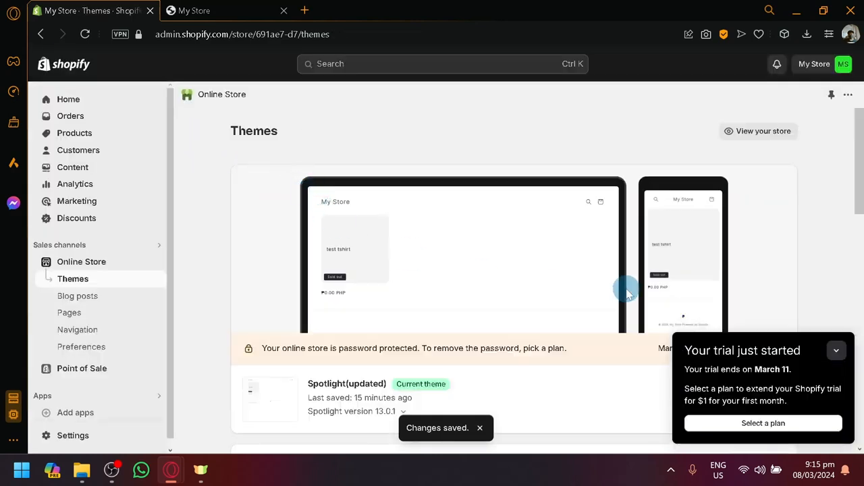
{"action": "left_click", "coordinate": [841, 354]}
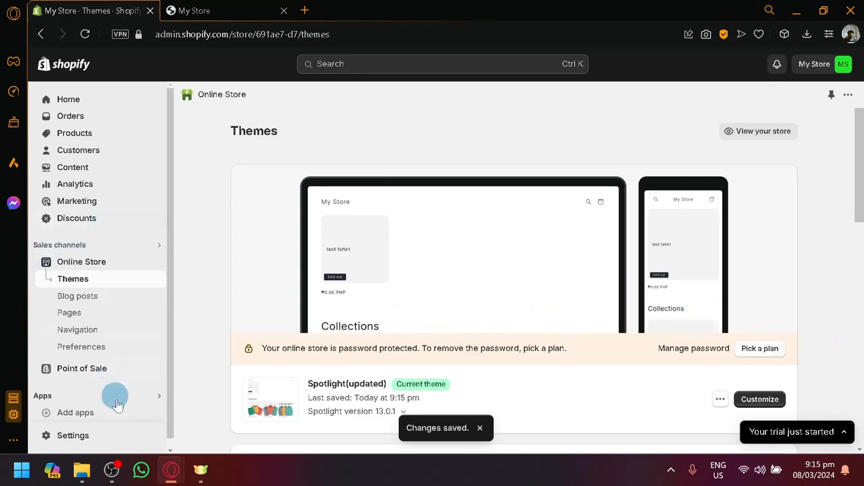
Browse the popular free themes offered on the Themes page.
{"action": "scroll", "coordinate": [290, 232], "scroll_direction": "down", "scroll_amount": 10}
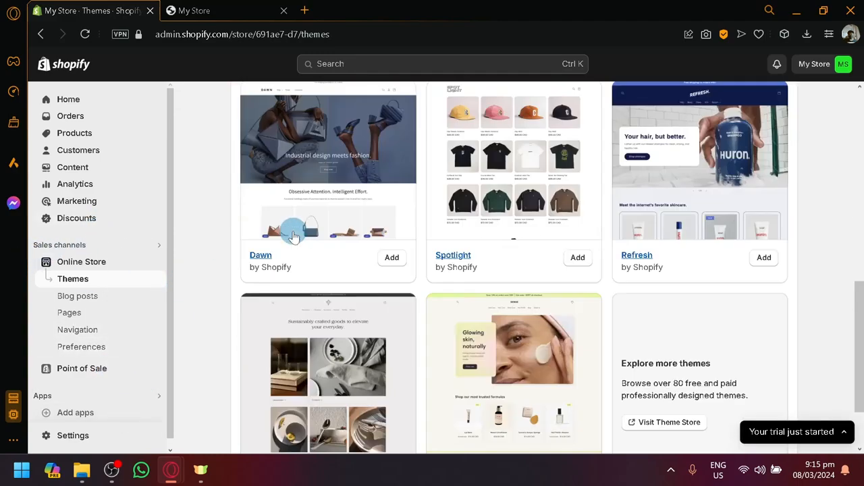
{"action": "scroll", "coordinate": [211, 281], "scroll_direction": "up", "scroll_amount": 10}
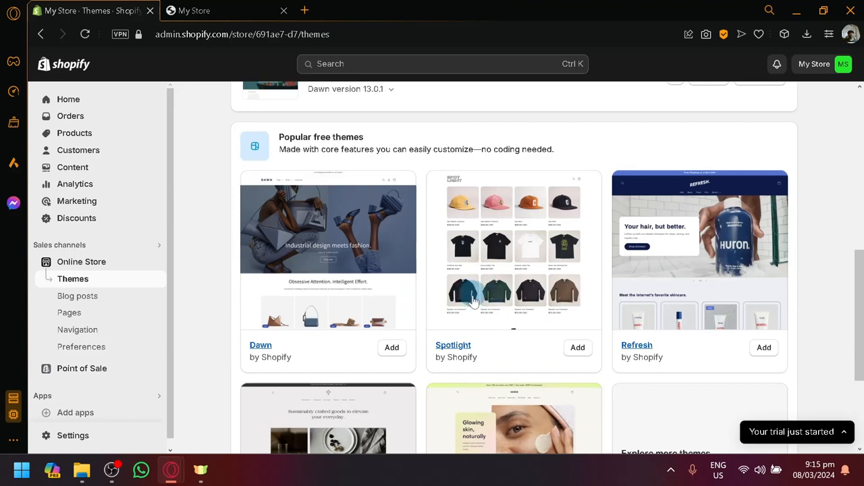